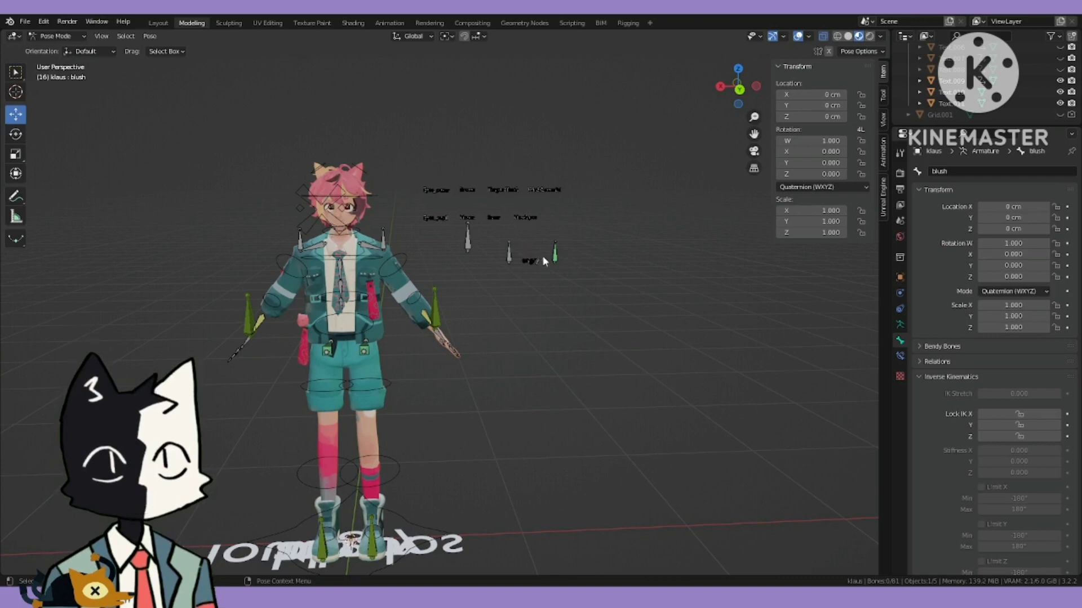
- Test the sneer control bone by moving it about 3.74 cm, and clear its location
scroll(533, 260, "up", 4)
middle_click_drag(542, 257, 538, 259)
left_click(509, 110)
scroll(496, 169, "down", 3)
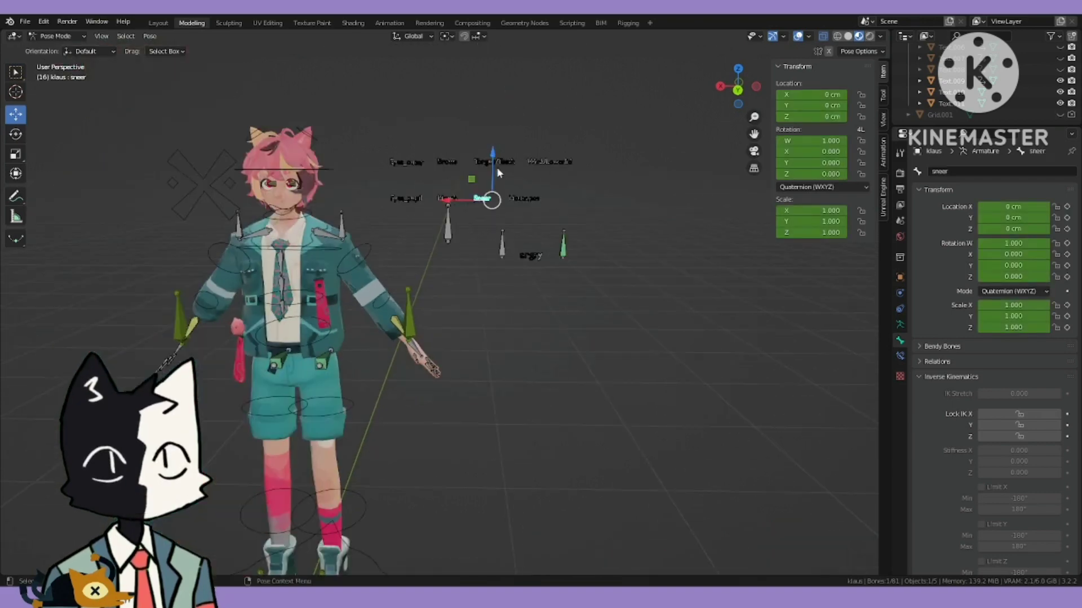
scroll(496, 166, "up", 3)
mouse_move(529, 64)
left_mouse_down()
mouse_move(528, 114)
mouse_move(521, 83)
left_mouse_up()
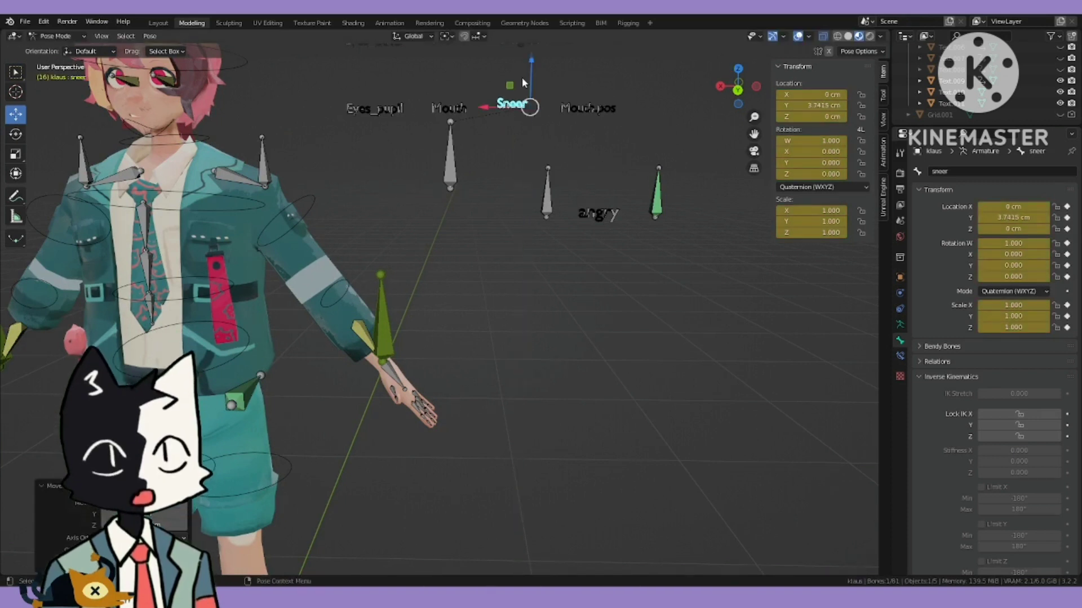
key("alt+g")
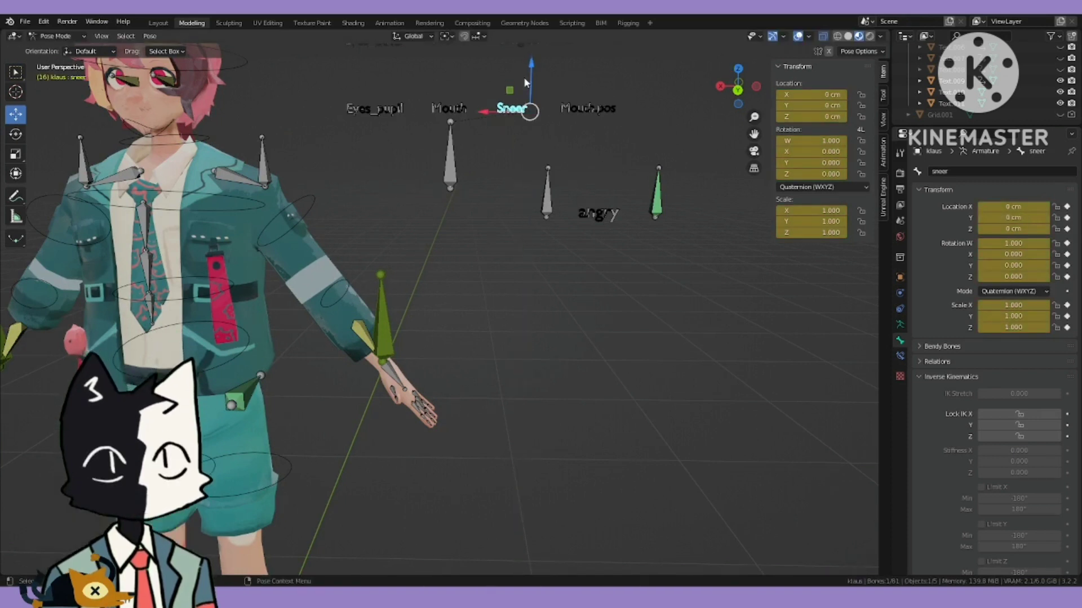
- Examine the blush and angry control bones below the facial control labels
scroll(574, 222, "down", 7)
middle_click_drag(502, 258, 512, 259)
scroll(512, 259, "up", 4)
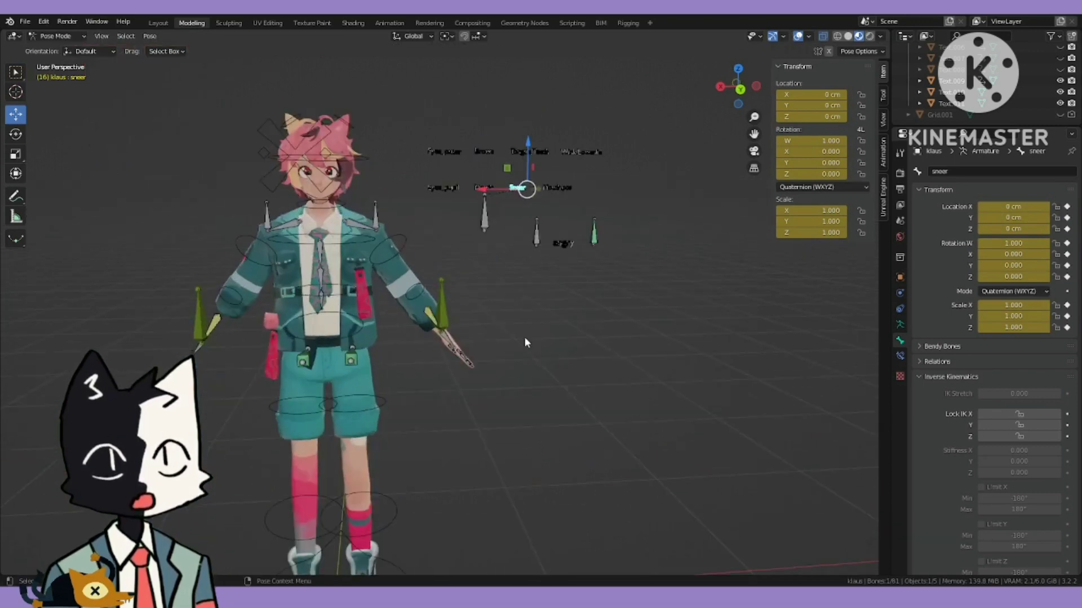
scroll(525, 338, "down", 4)
scroll(507, 263, "up", 3)
left_click(517, 260)
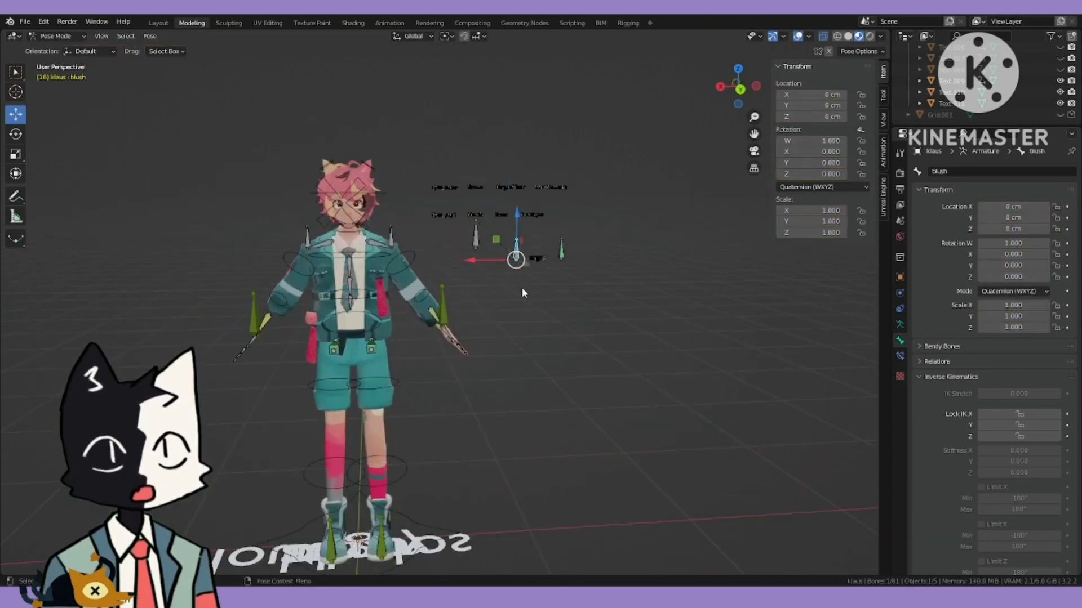
scroll(521, 288, "down", 3)
scroll(460, 379, "up", 3)
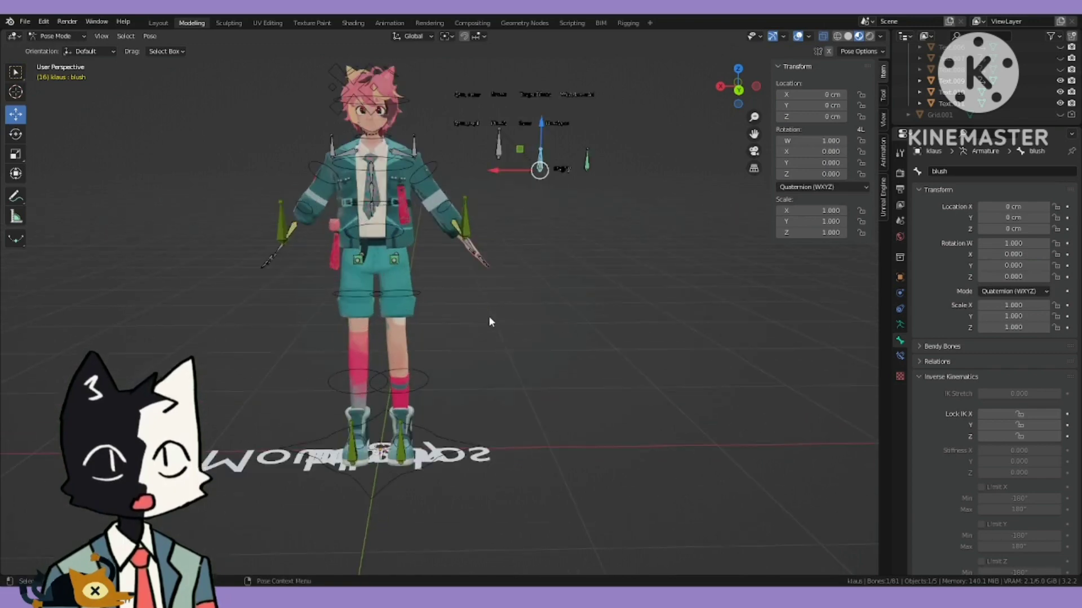
left_click(562, 169)
left_click(540, 165)
middle_click_drag(554, 173, 566, 181, "shift")
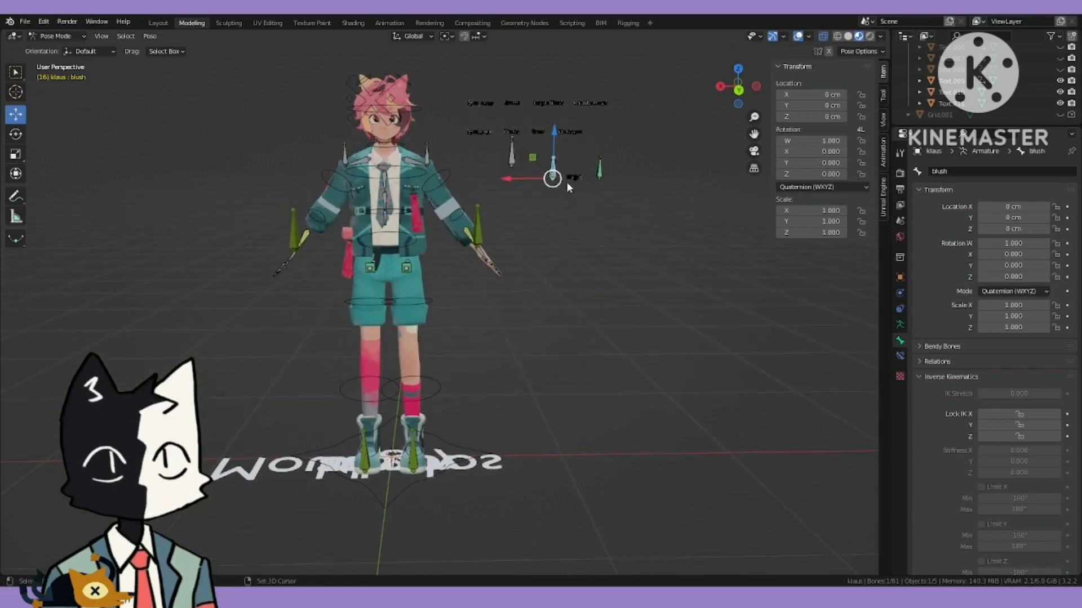
left_click(574, 178)
scroll(584, 230, "up", 4)
scroll(585, 228, "down", 5)
scroll(579, 229, "up", 2)
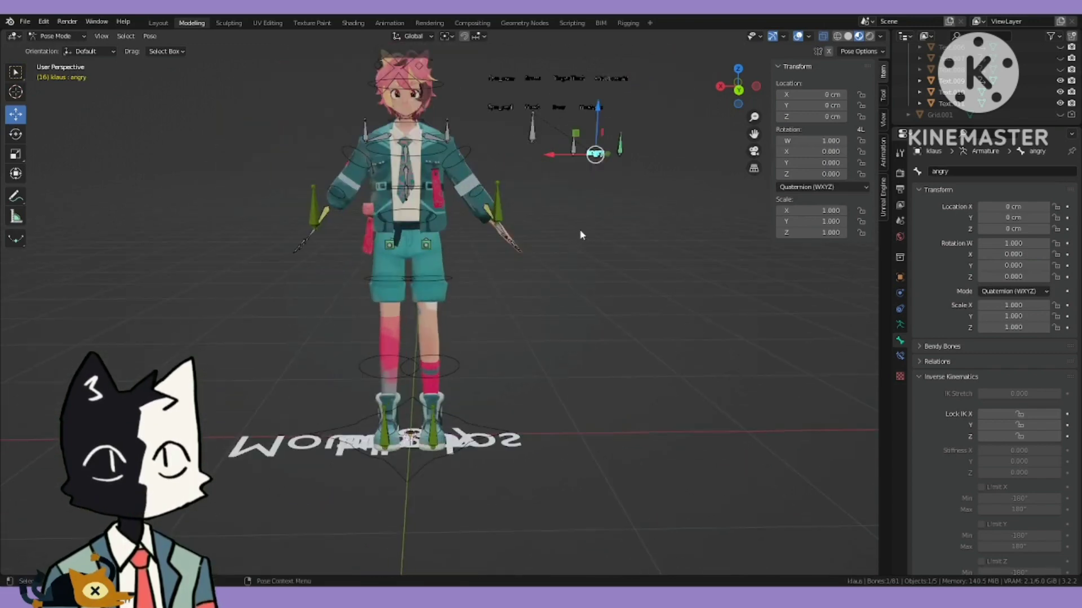
- Select the blush bone and bring up the custom shape options in its viewport display settings
left_click(574, 142)
middle_click_drag(380, 390, 387, 396)
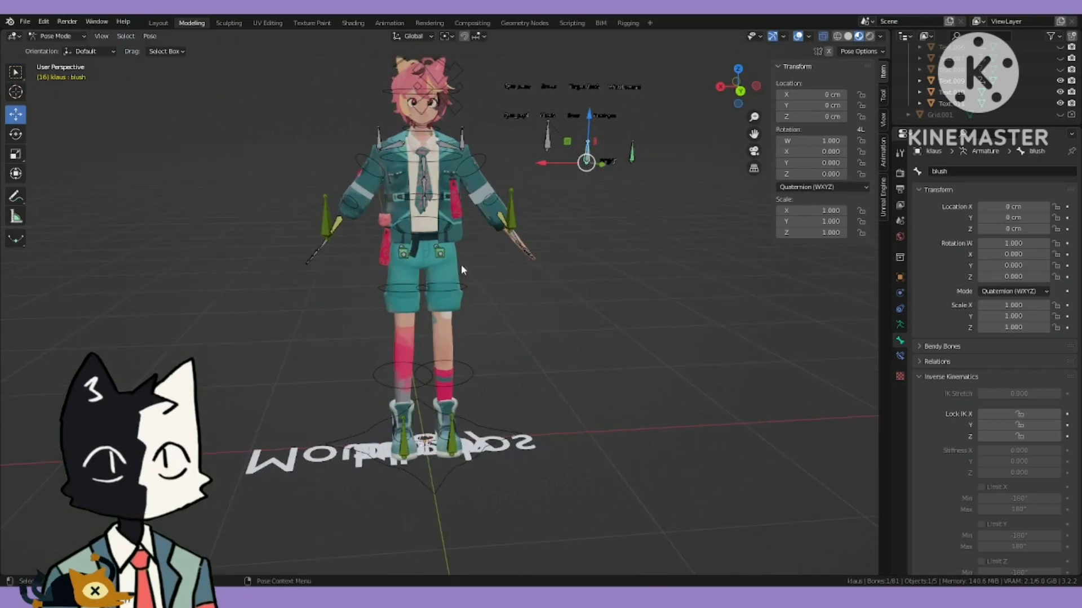
middle_click_drag(462, 269, 454, 274)
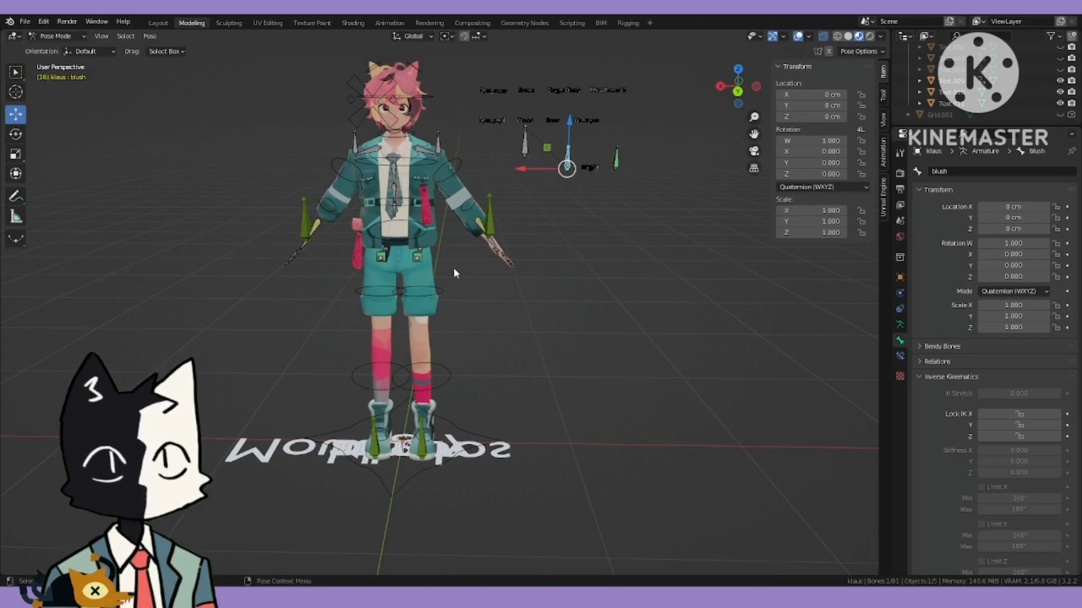
scroll(562, 204, "up", 2)
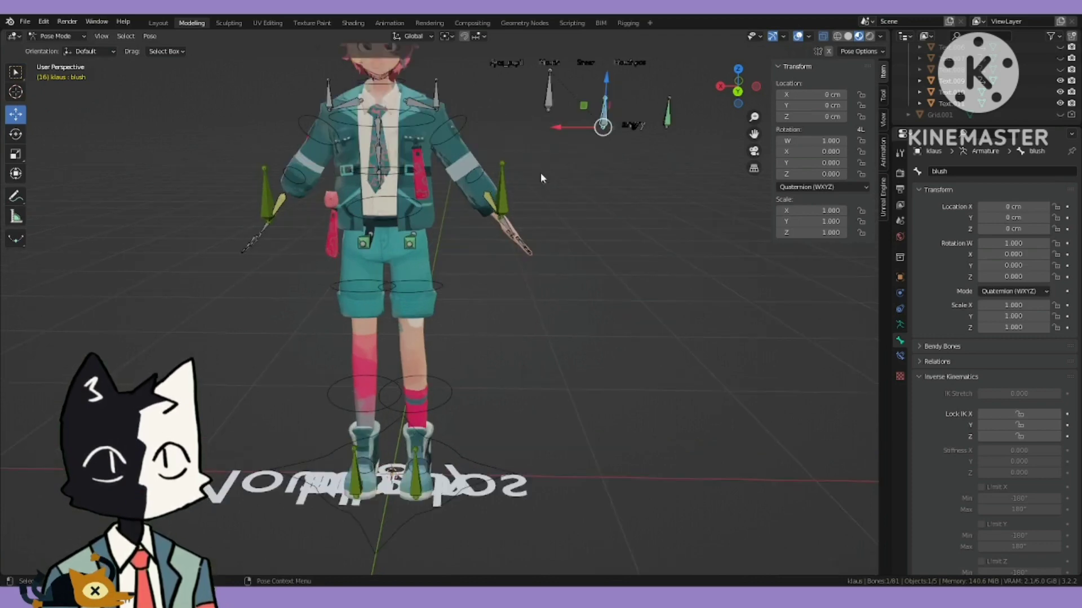
middle_click_drag(585, 97, 597, 144, "shift")
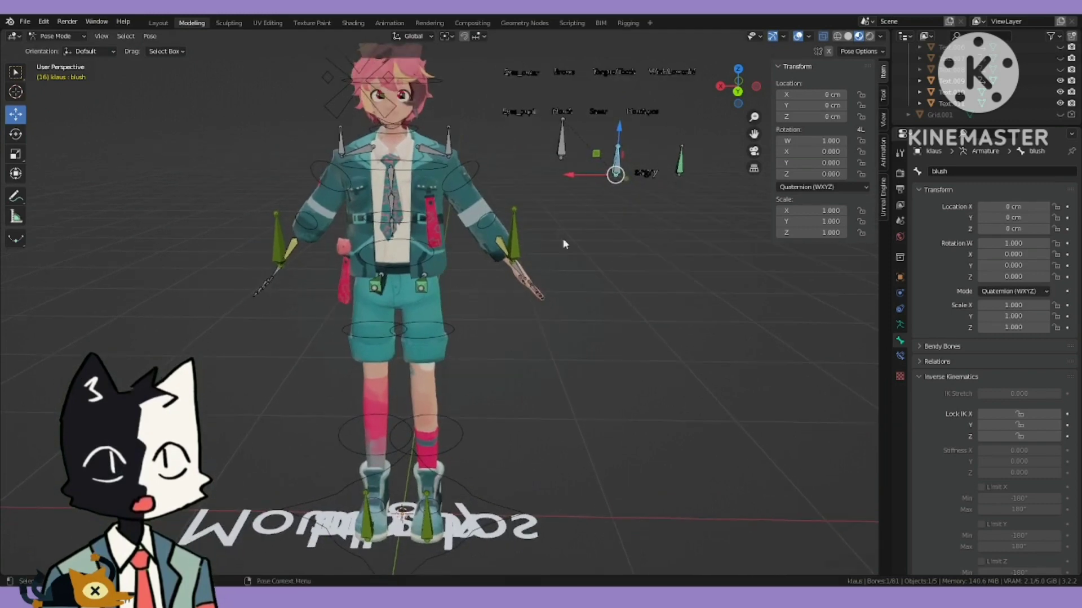
left_click(900, 356)
left_click(898, 342)
middle_click_drag(730, 442, 745, 369, "shift")
middle_click_drag(665, 231, 640, 346, "shift")
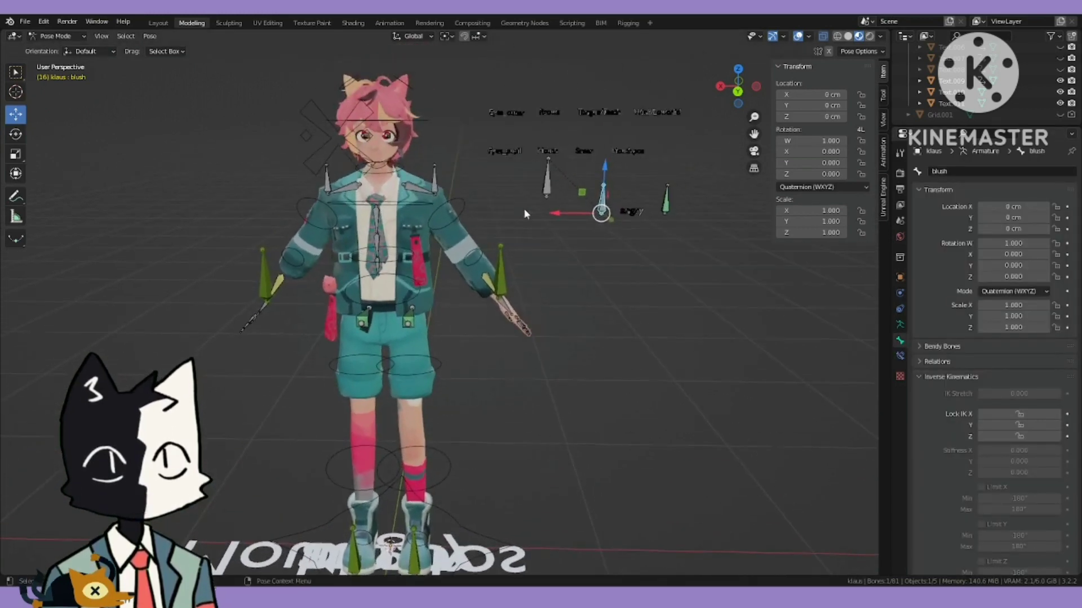
left_click(900, 324)
scroll(982, 437, "down", 1)
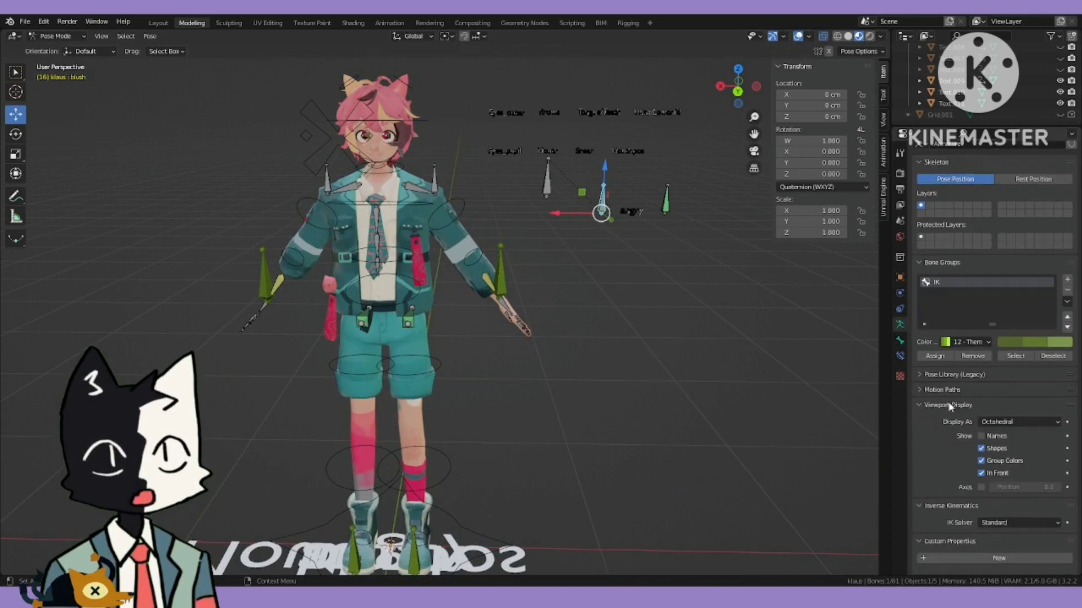
left_click(900, 356)
left_click(900, 340)
scroll(991, 386, "down", 3)
scroll(990, 387, "down", 4)
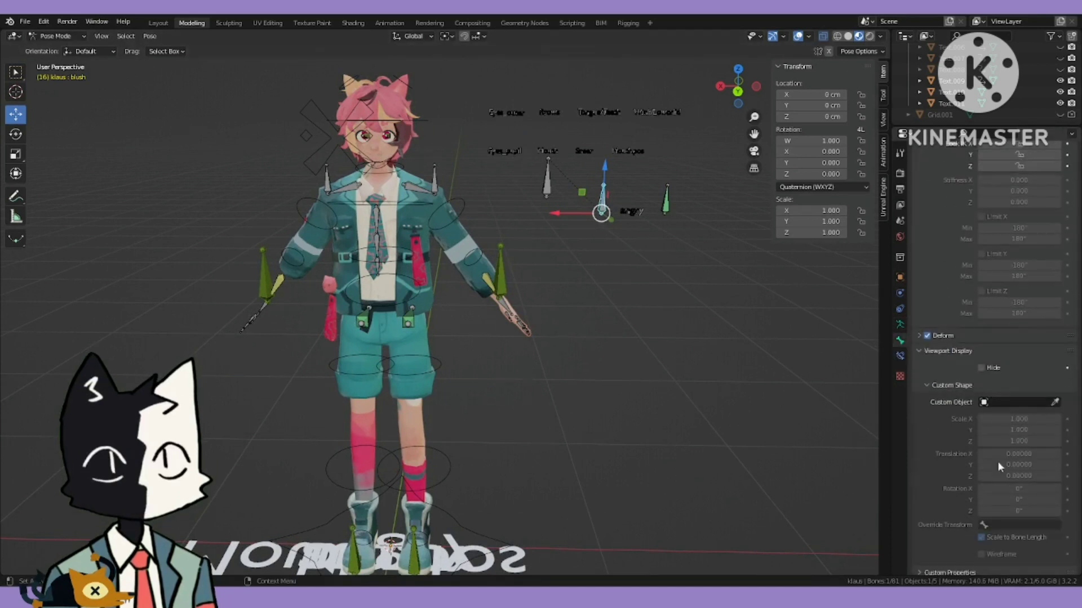
- Assign Text.010 as the blush bone's custom shape and deselect the bone
left_click(1009, 402)
scroll(1011, 479, "down", 10)
scroll(1011, 479, "down", 5)
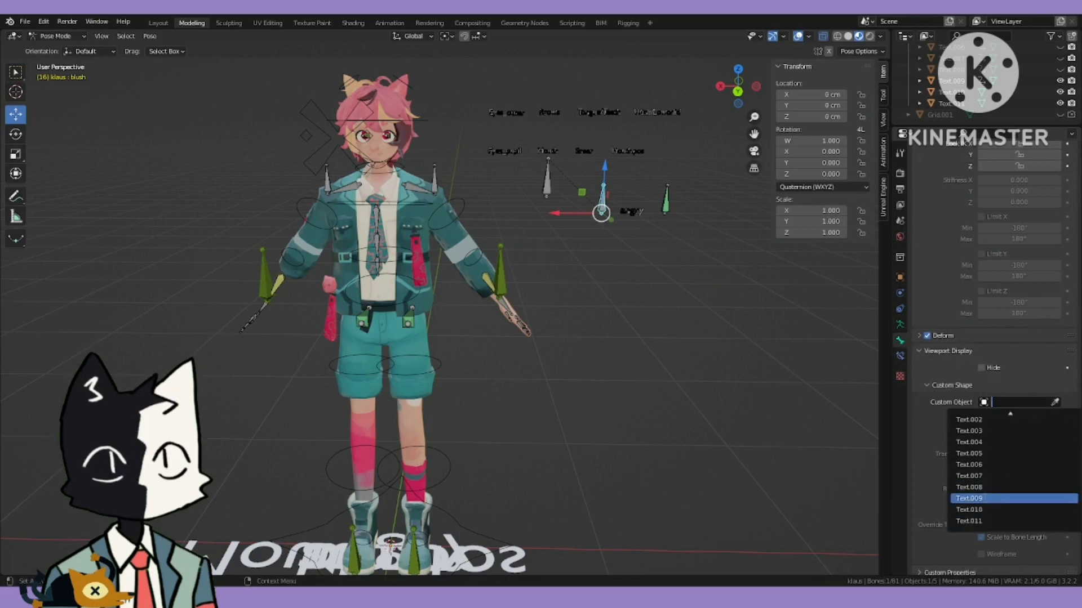
left_click(983, 512)
middle_click_drag(760, 299, 766, 327, "shift")
left_click(632, 261)
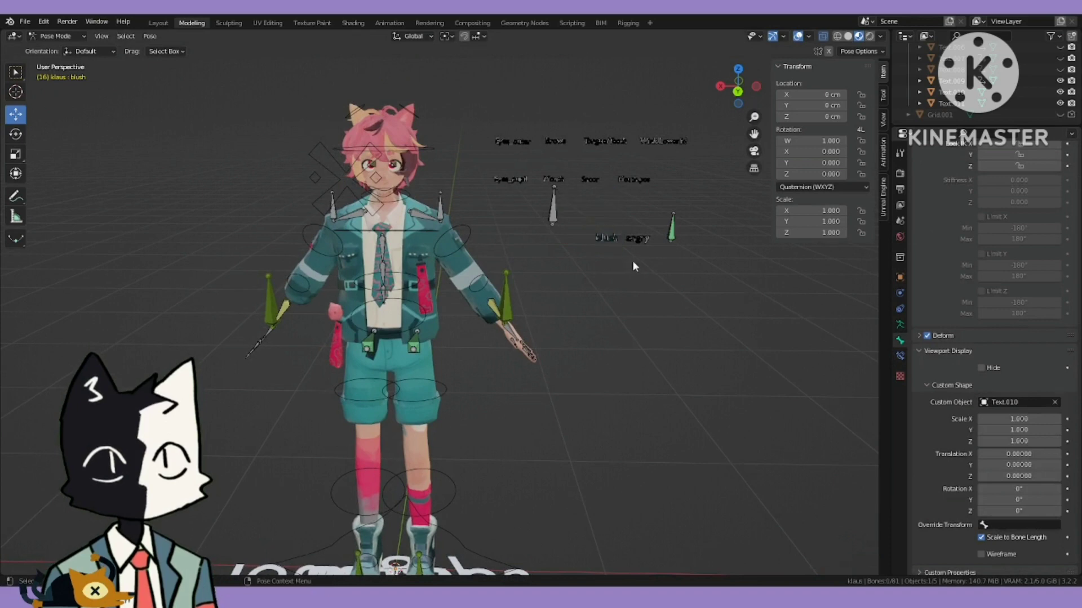
- Examine the custom shape assignments of the blood and angry control bones
middle_click_drag(633, 252, 638, 237)
scroll(631, 243, "up", 3)
left_click(747, 193)
scroll(704, 237, "down", 6)
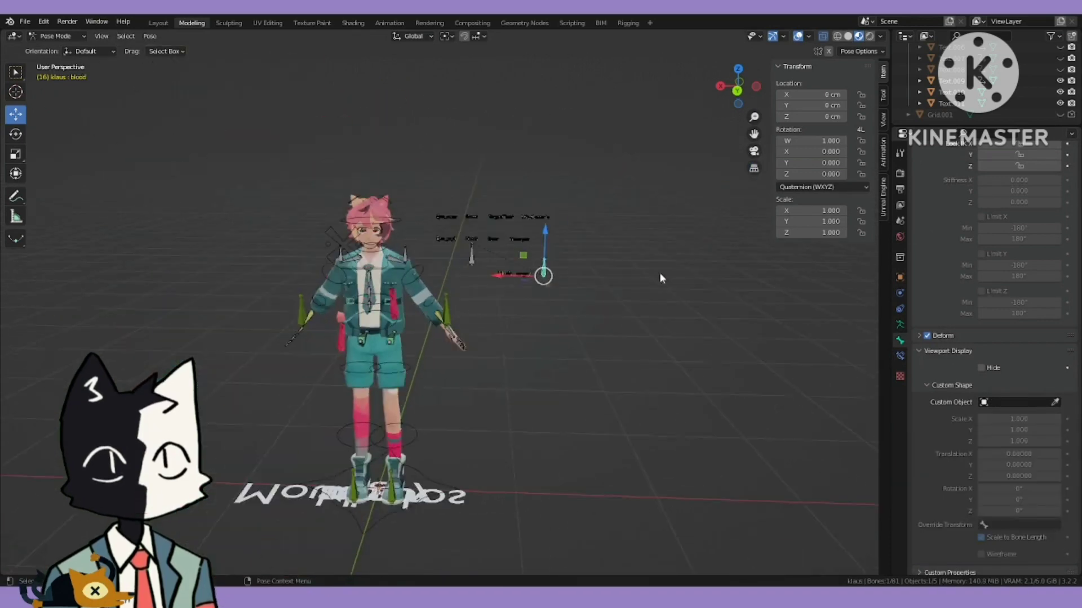
middle_click_drag(660, 273, 714, 193, "shift")
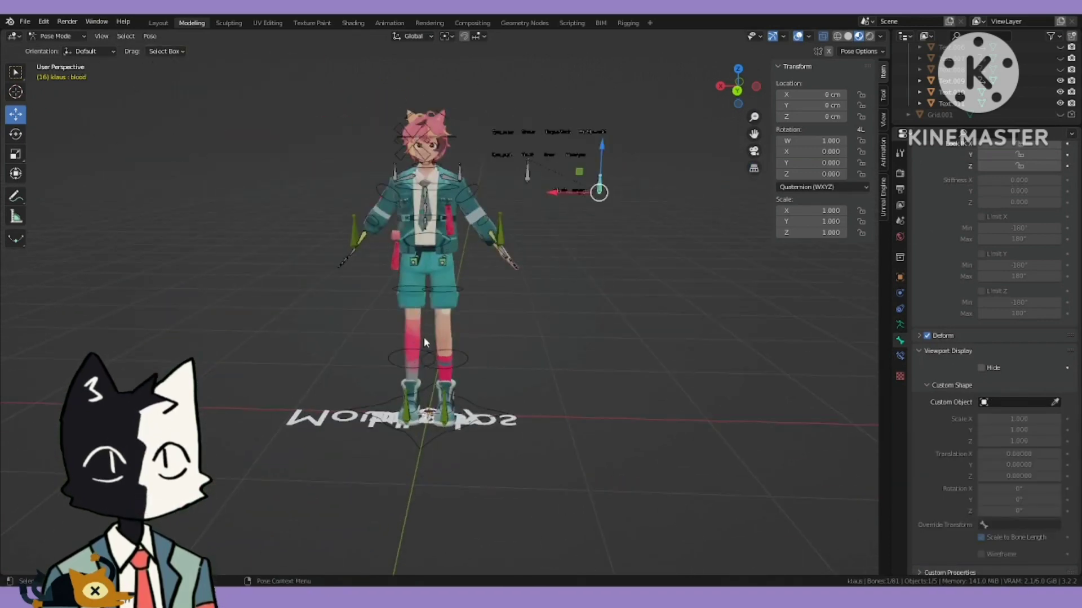
middle_click_drag(443, 244, 426, 296, "shift")
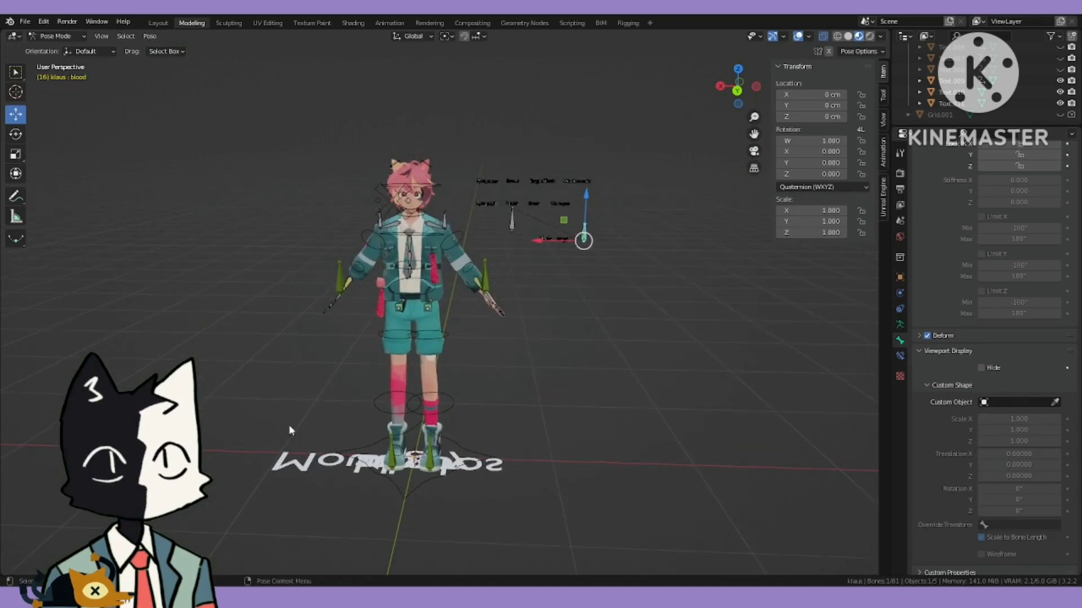
scroll(572, 285, "up", 6)
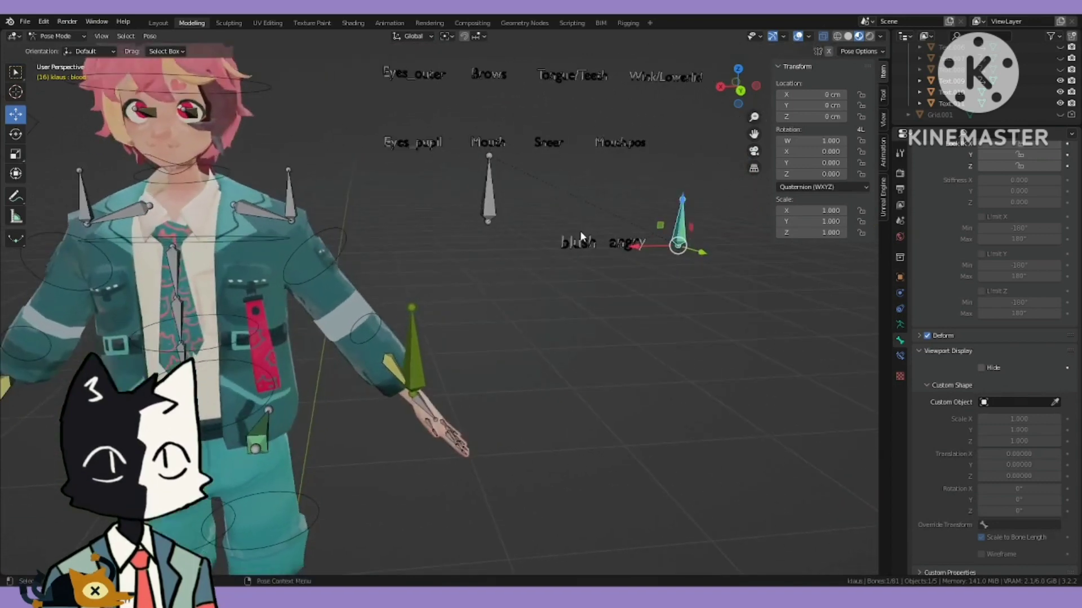
left_click(600, 244)
scroll(541, 304, "down", 8)
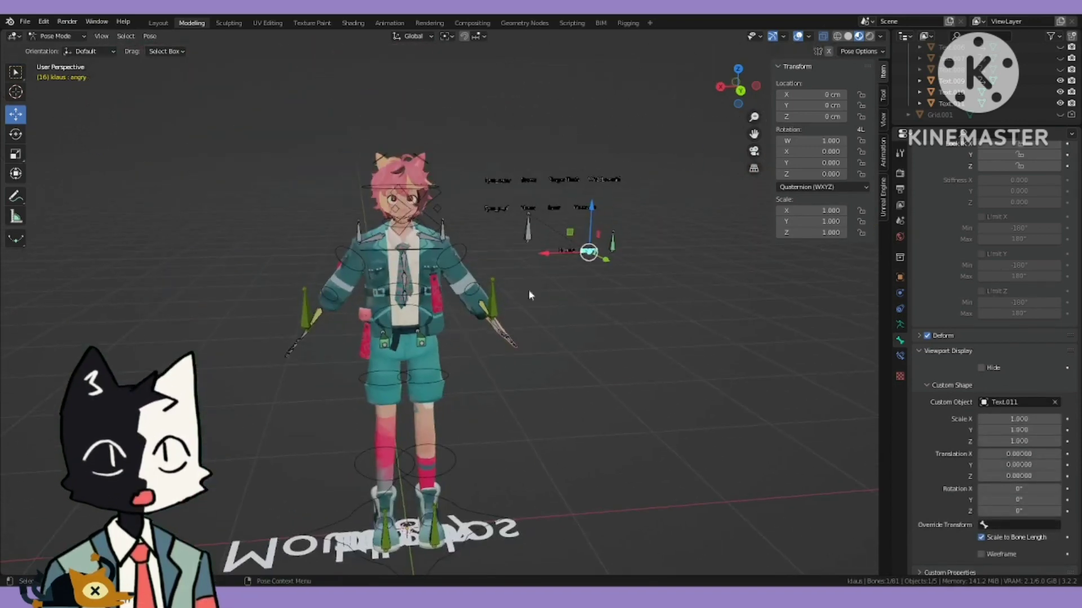
scroll(432, 181, "up", 3)
scroll(356, 32, "down", 2)
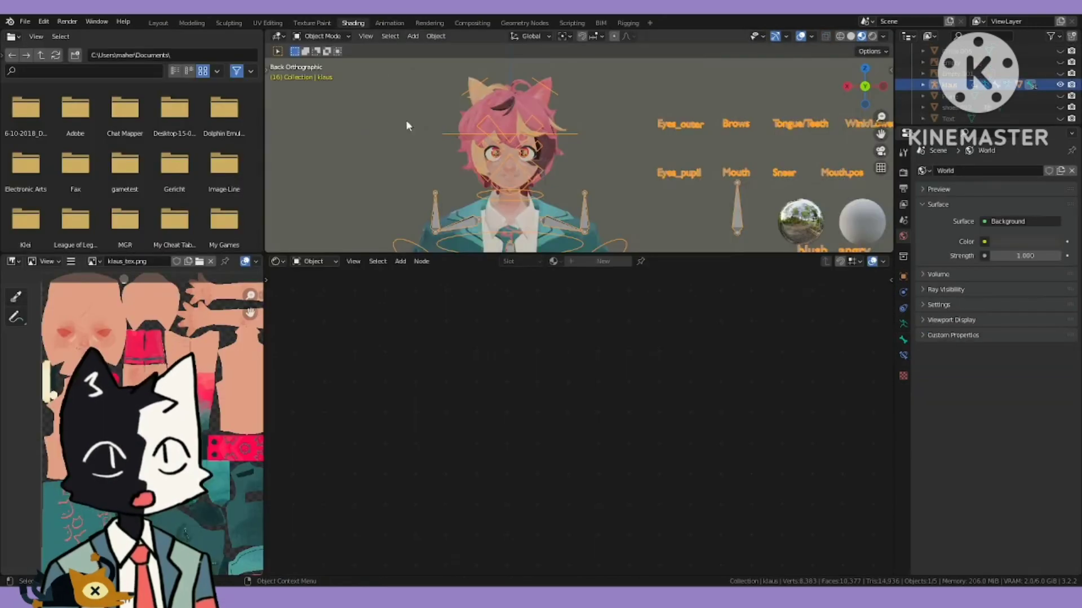
- Switch to the Shading workspace and select the character's body mesh
left_click(353, 22)
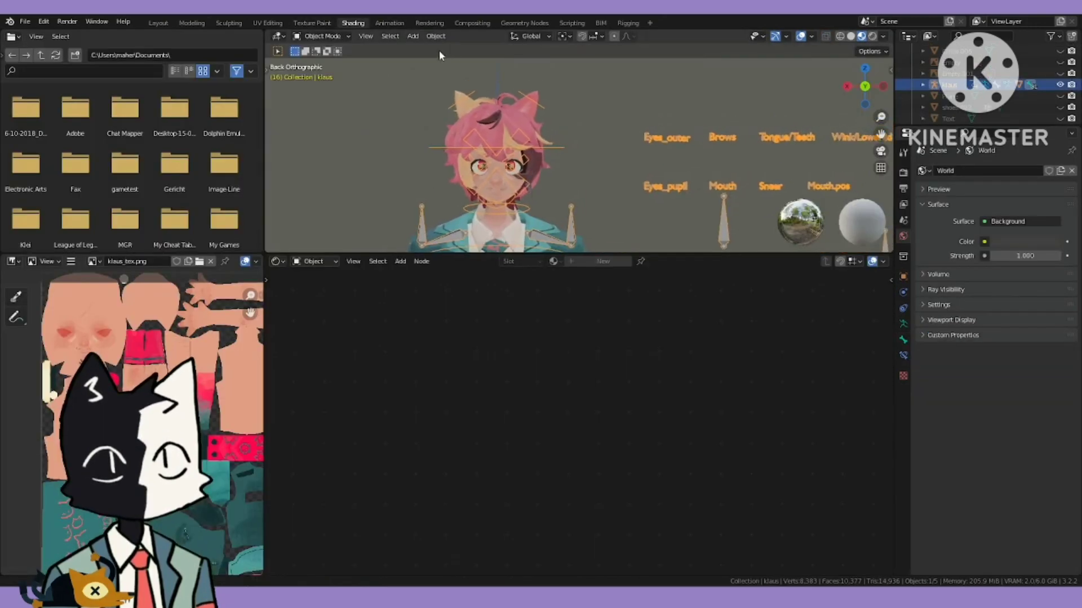
scroll(469, 175, "up", 3)
left_click(472, 124)
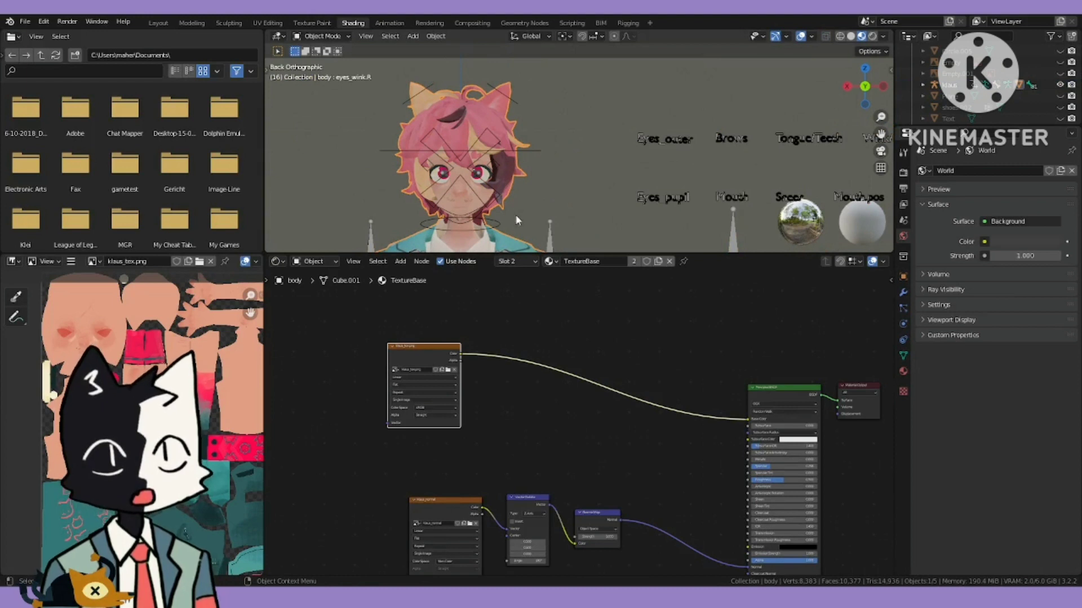
- Show the body mesh's material slots and its TextureBase material properties
left_click(554, 263)
left_click(554, 263)
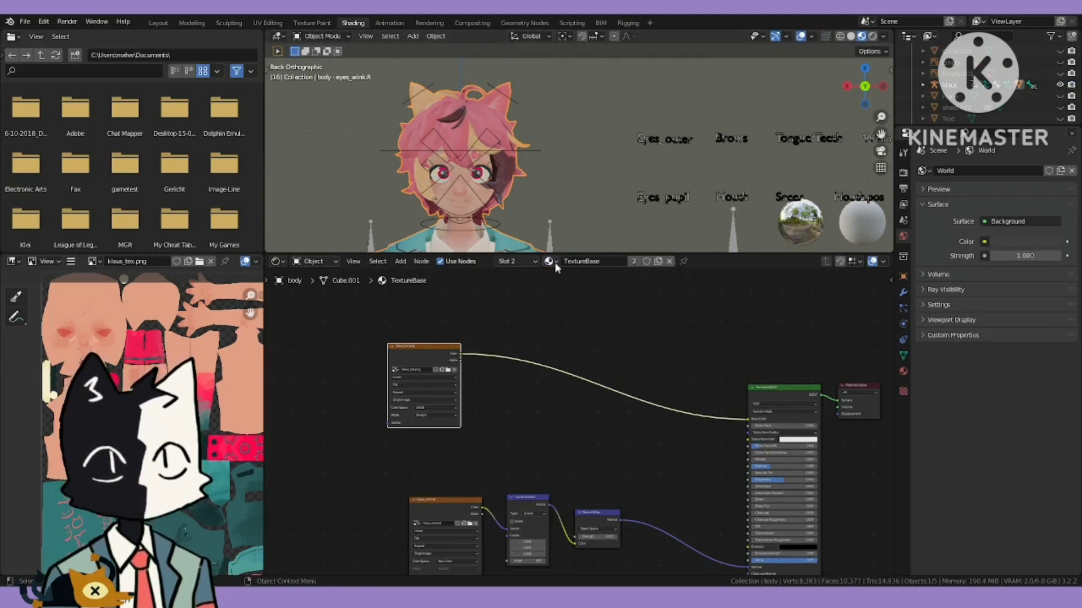
left_click(528, 263)
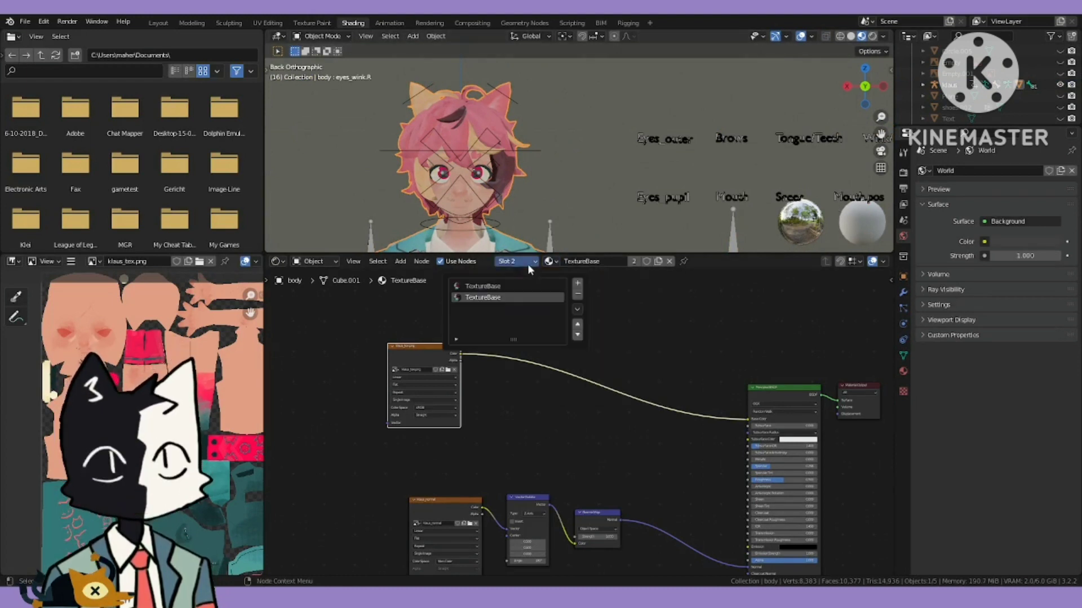
left_click(902, 374)
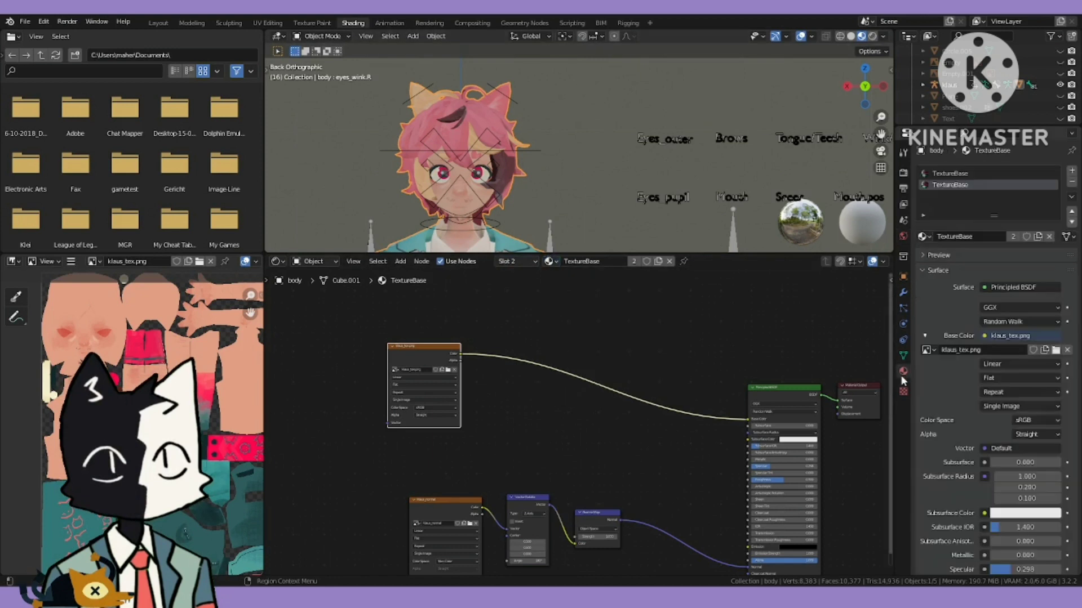
scroll(578, 177, "down", 1)
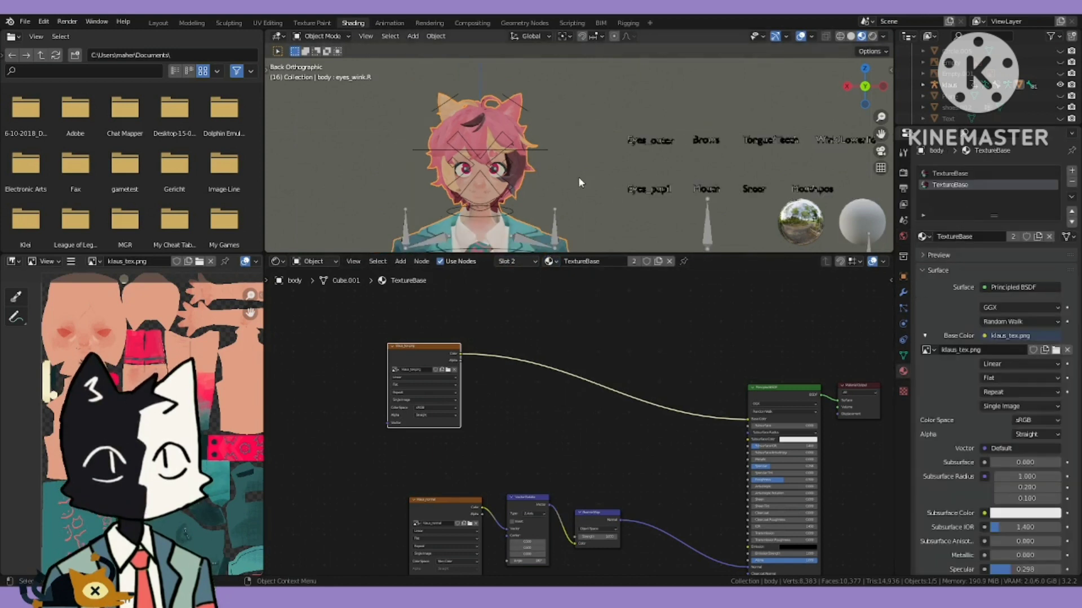
scroll(578, 177, "up", 1)
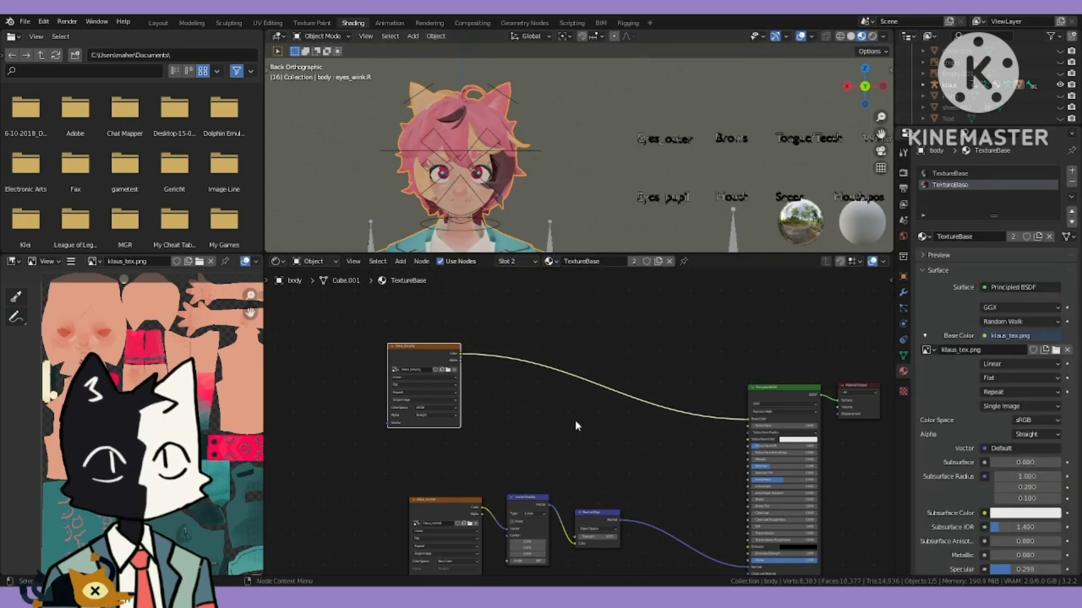
middle_click_drag(584, 382, 555, 302)
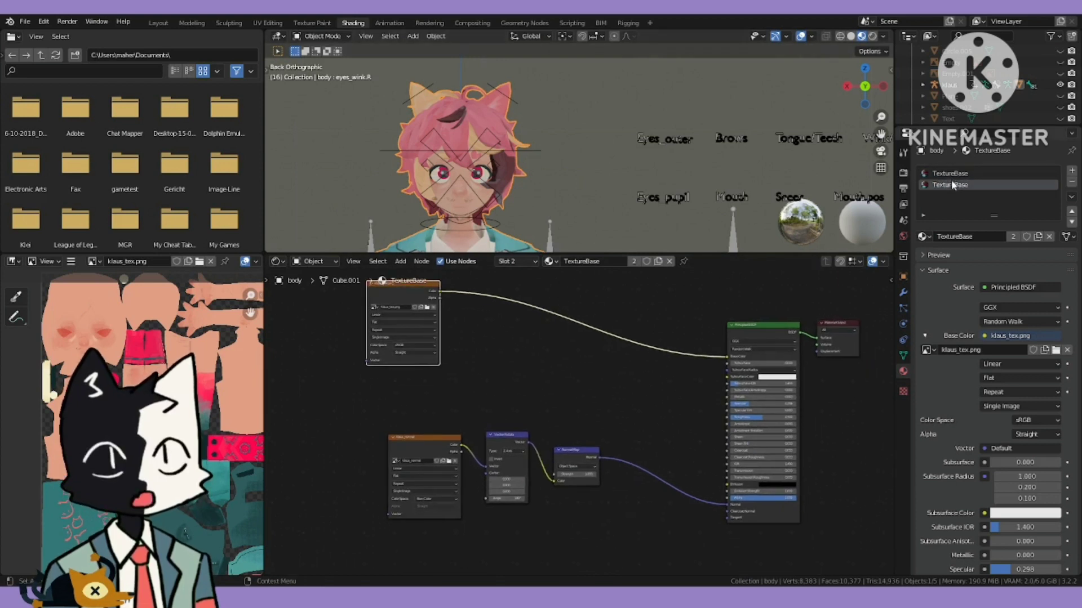
scroll(619, 272, "up", 2)
left_click(549, 260)
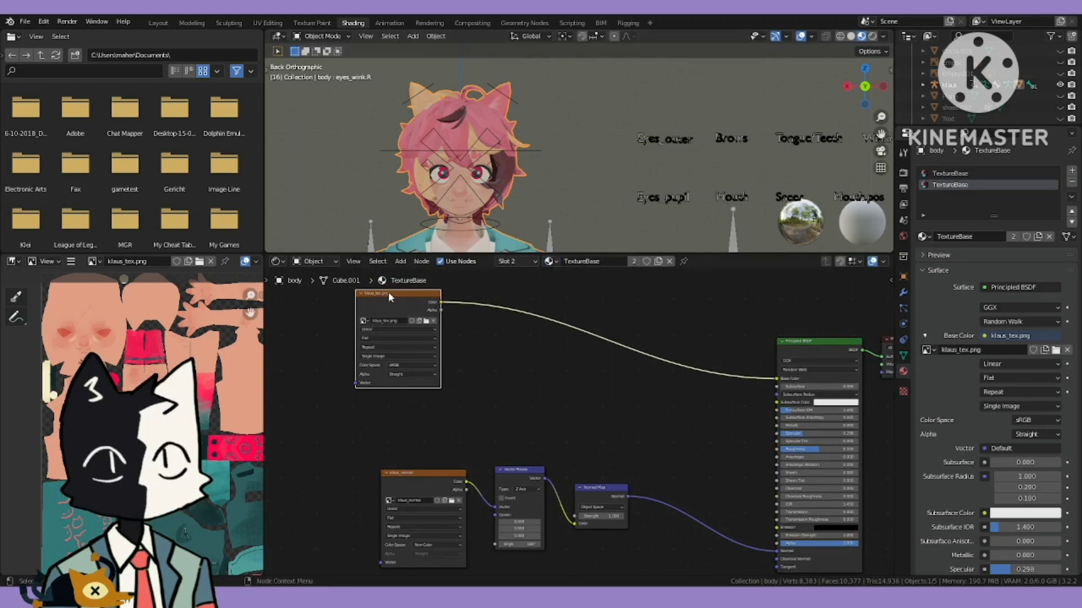
- Reposition the klaus_tex.png image texture node above the normal map nodes in the shader graph
left_click_drag(385, 294, 418, 305)
scroll(532, 384, "down", 2)
scroll(535, 374, "up", 5)
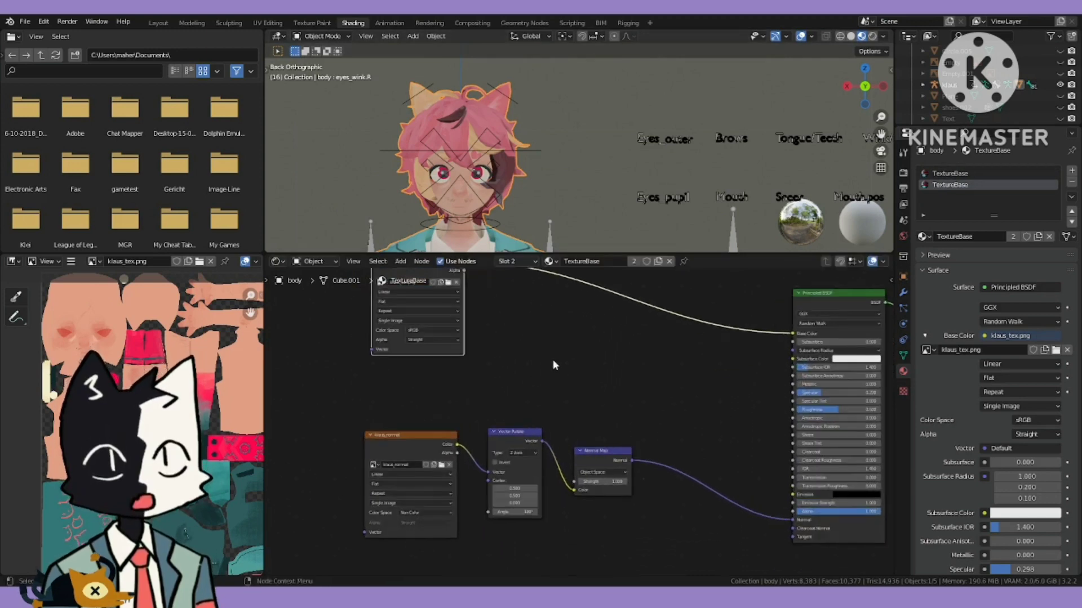
middle_click_drag(539, 374, 568, 448)
left_click_drag(427, 304, 405, 338)
scroll(470, 357, "up", 3)
scroll(470, 356, "up", 1)
middle_click_drag(439, 325, 467, 310)
scroll(467, 310, "down", 2)
- View klaus_tex_overlay1.png in the image editor, followed by the base texture klaus_tex.png for comparison
mouse_move(109, 355)
middle_mouse_down()
mouse_move(94, 356)
mouse_move(123, 356)
middle_mouse_up()
scroll(93, 356, "down", 2)
scroll(104, 352, "up", 3)
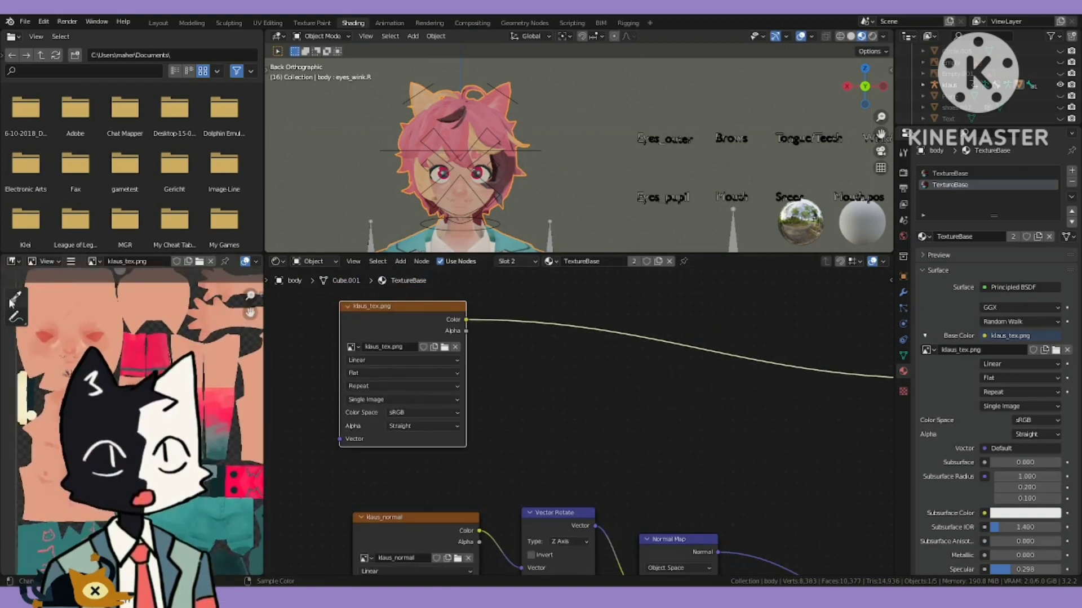
left_click(93, 261)
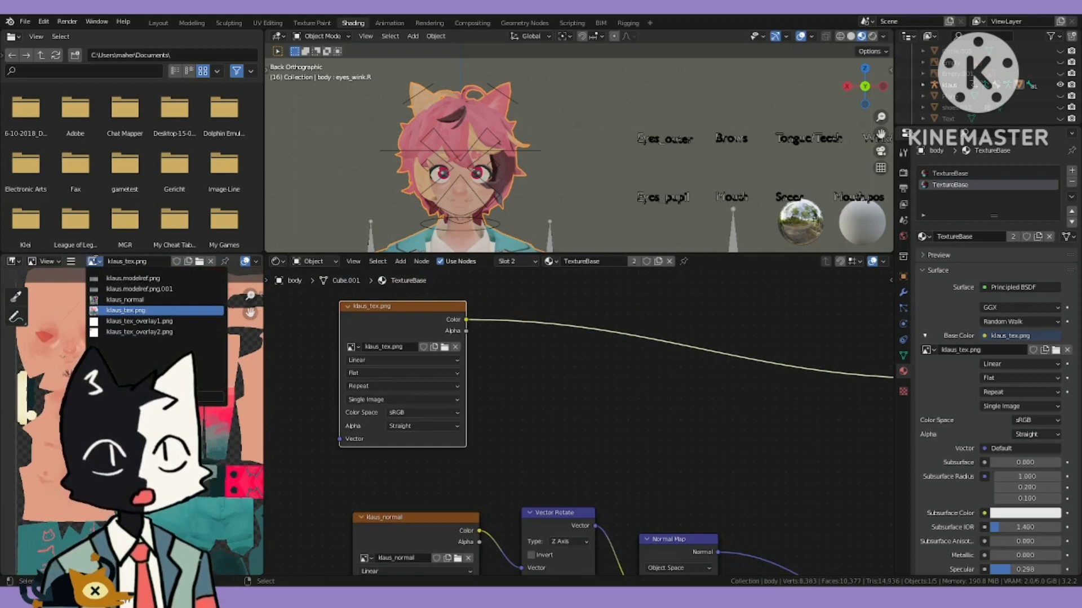
left_click(95, 260)
left_click(95, 261)
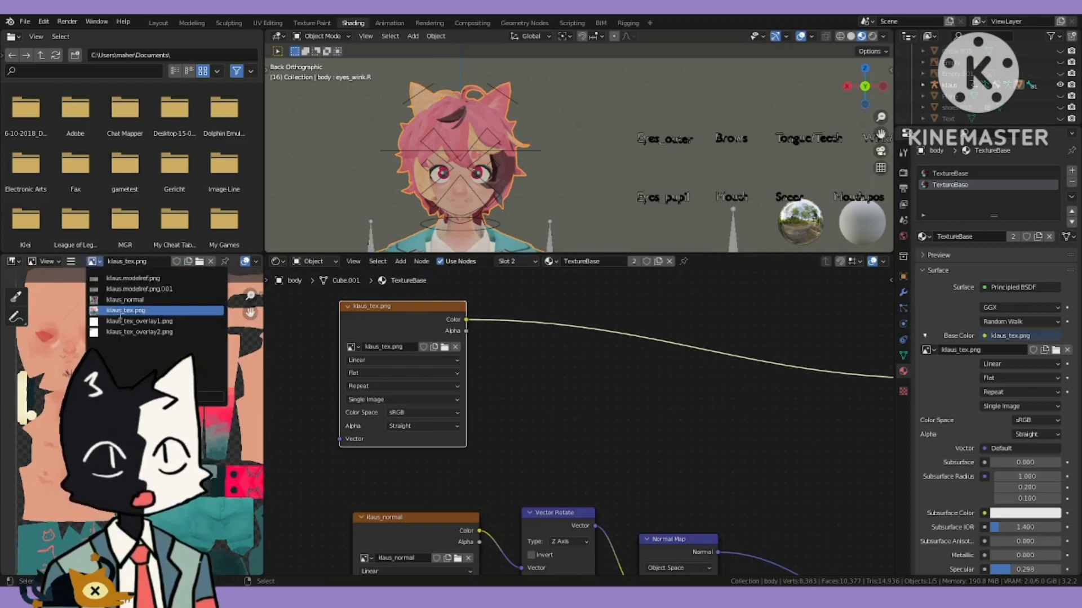
left_click(89, 337)
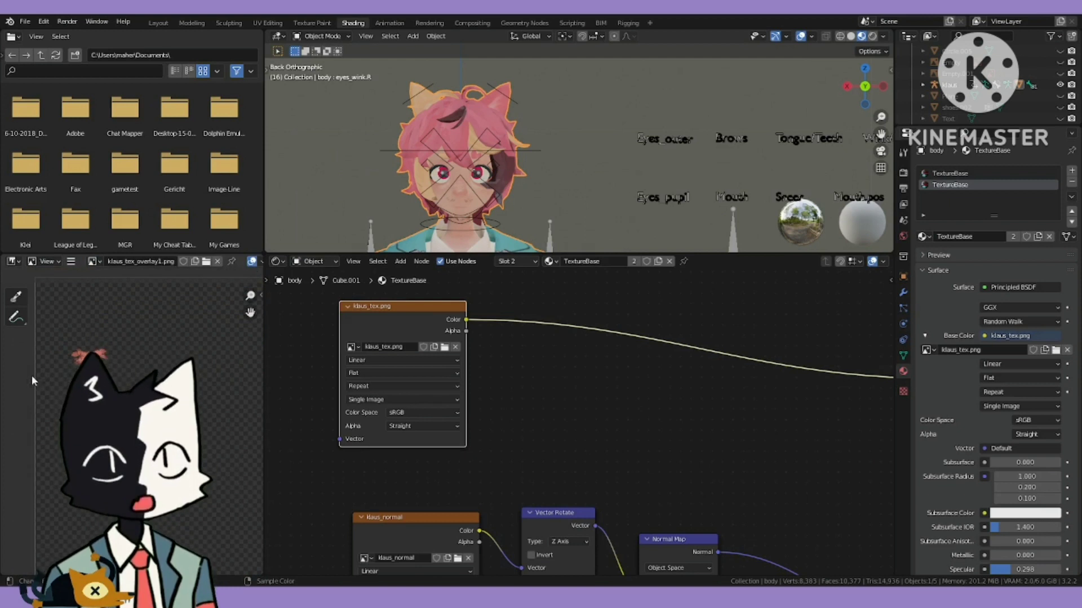
left_click(94, 262)
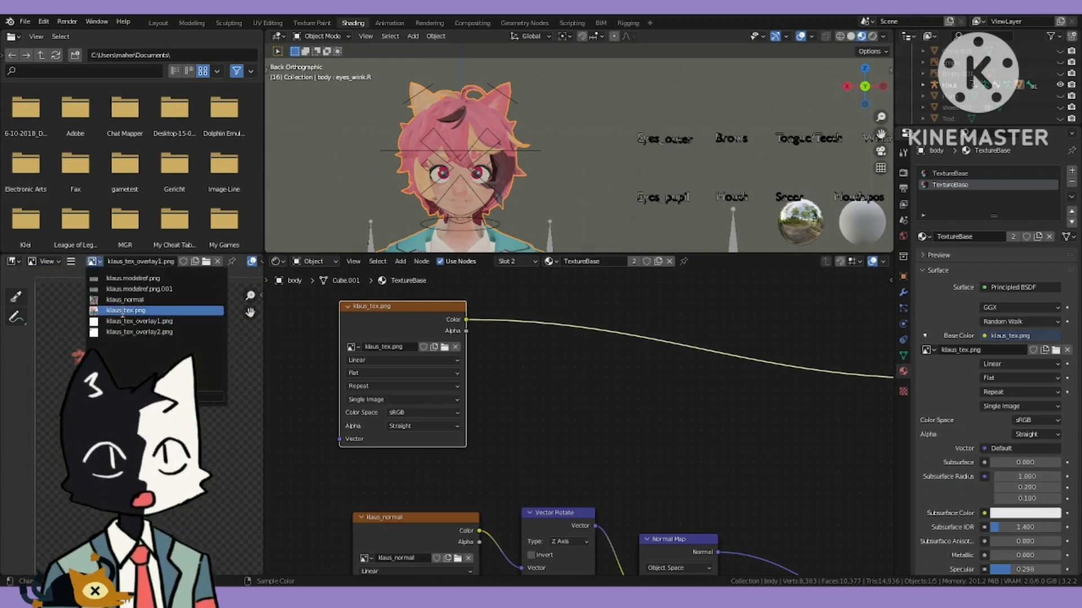
left_click(123, 310)
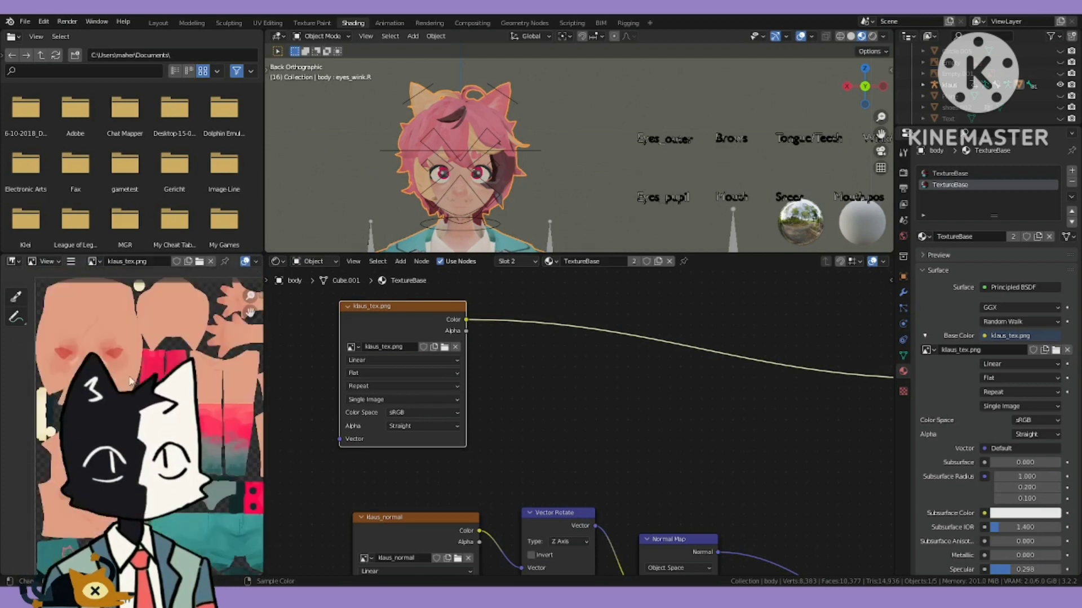
- Display the blush texture klaus_tex_overlay2.png in the image editor
left_click(94, 261)
left_click(139, 332)
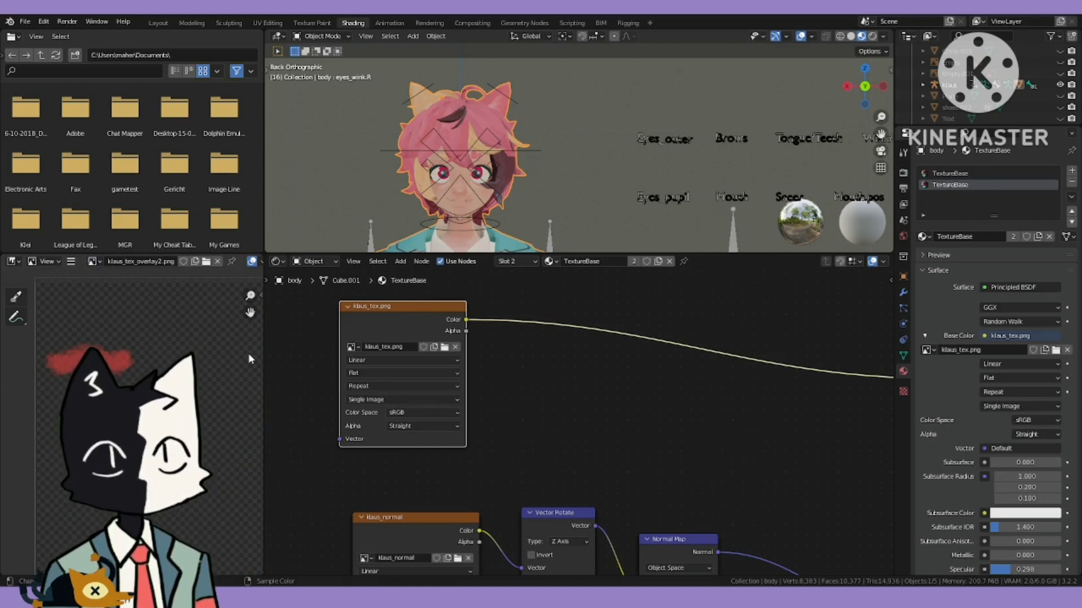
scroll(184, 319, "down", 1)
scroll(184, 319, "up", 1)
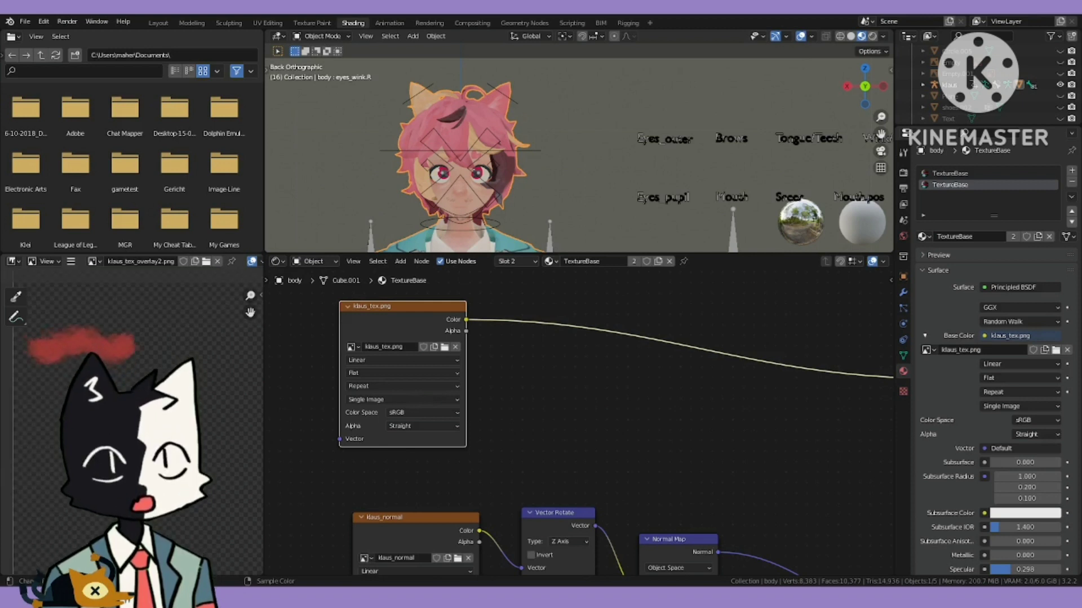
- Move the klaus_tex.png node farther from the Principled BSDF in the shader graph
scroll(527, 379, "down", 2)
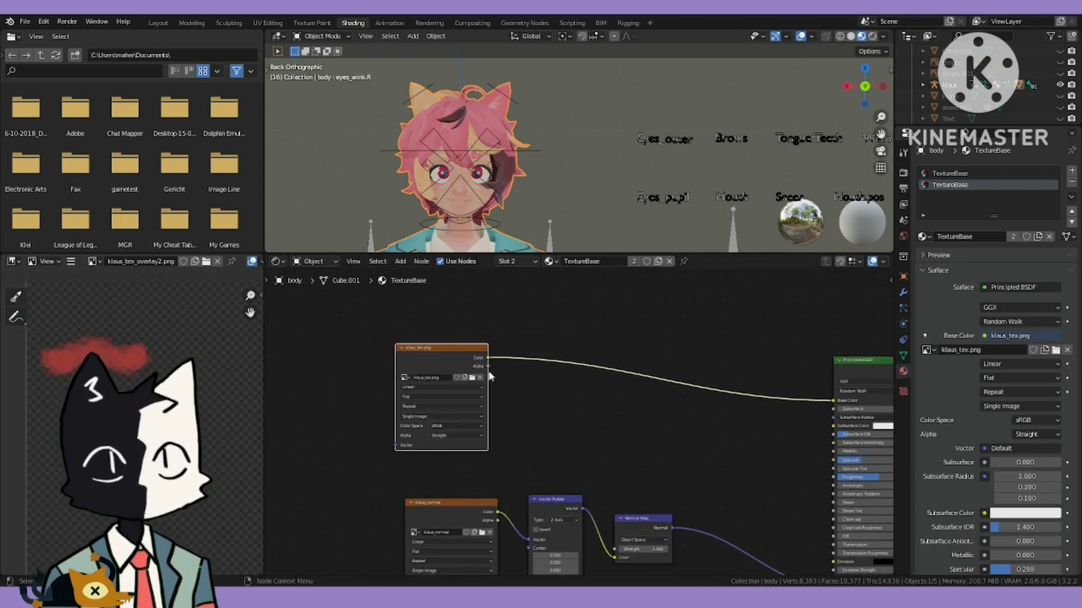
middle_click_drag(458, 347, 400, 327)
left_click_drag(400, 327, 381, 304)
scroll(665, 380, "up", 1)
middle_click_drag(417, 315, 438, 369)
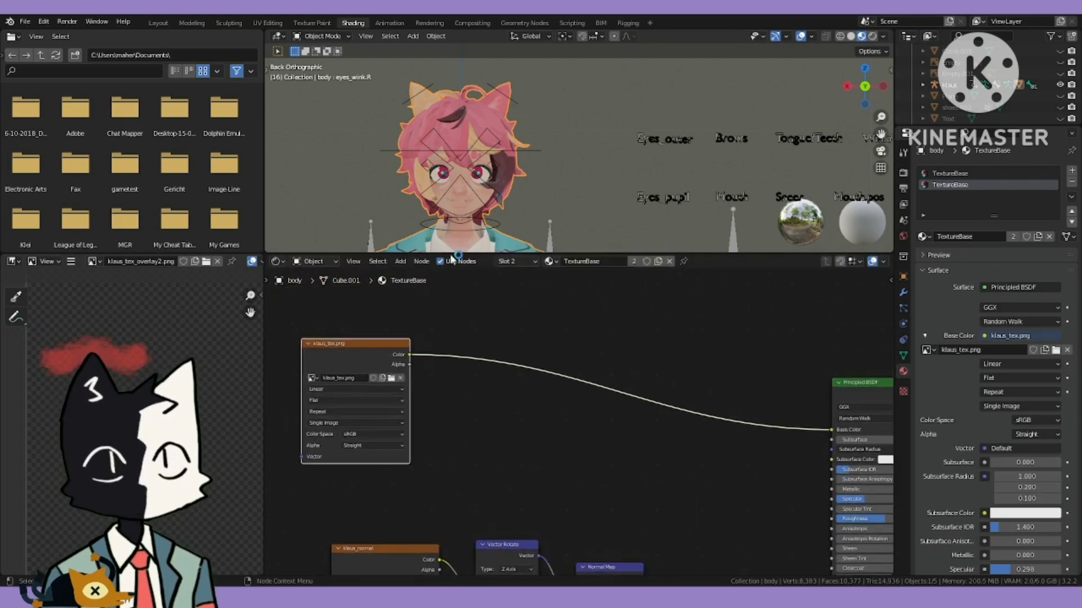
scroll(453, 248, "down", 1)
middle_click_drag(548, 450, 557, 400)
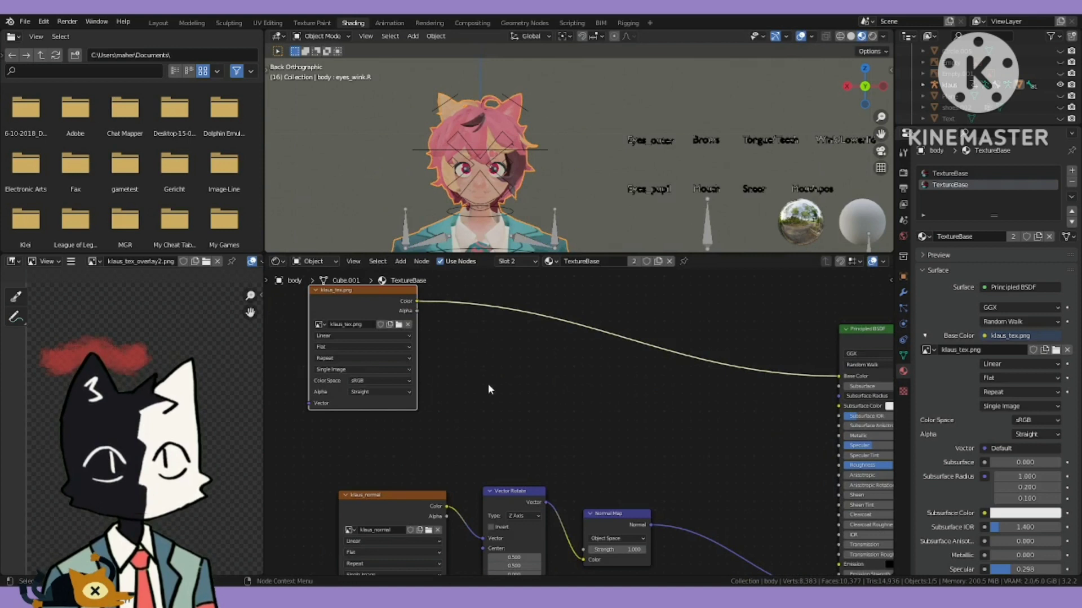
- Add an Image Texture node on the link between klaus_tex.png and the Principled BSDF and assign klaus_tex_overlay2.png to it
left_click(400, 261)
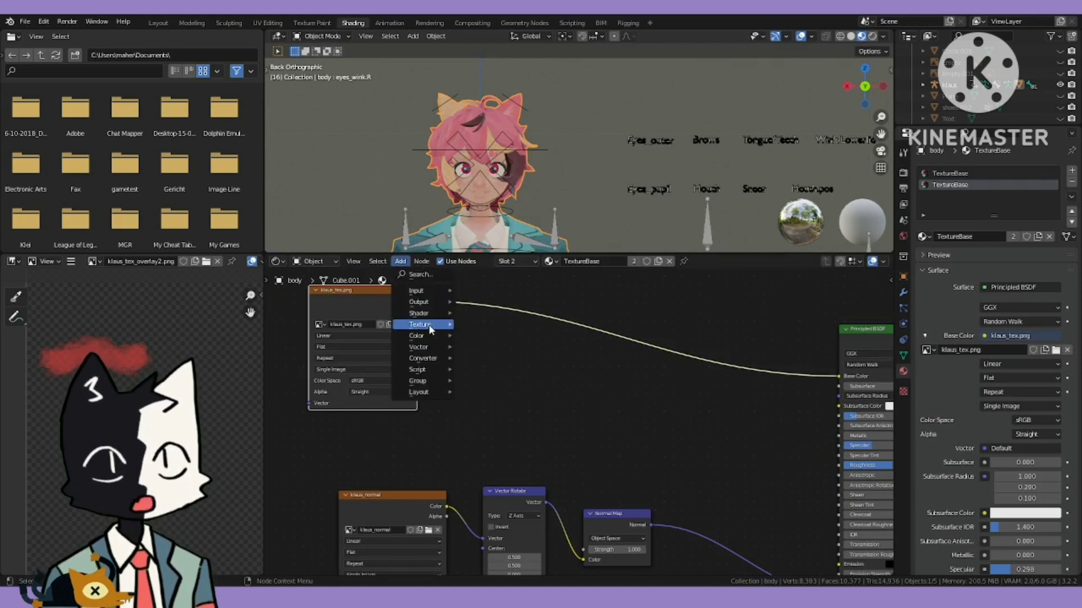
mouse_move(428, 325)
left_click(494, 380)
left_click(515, 357)
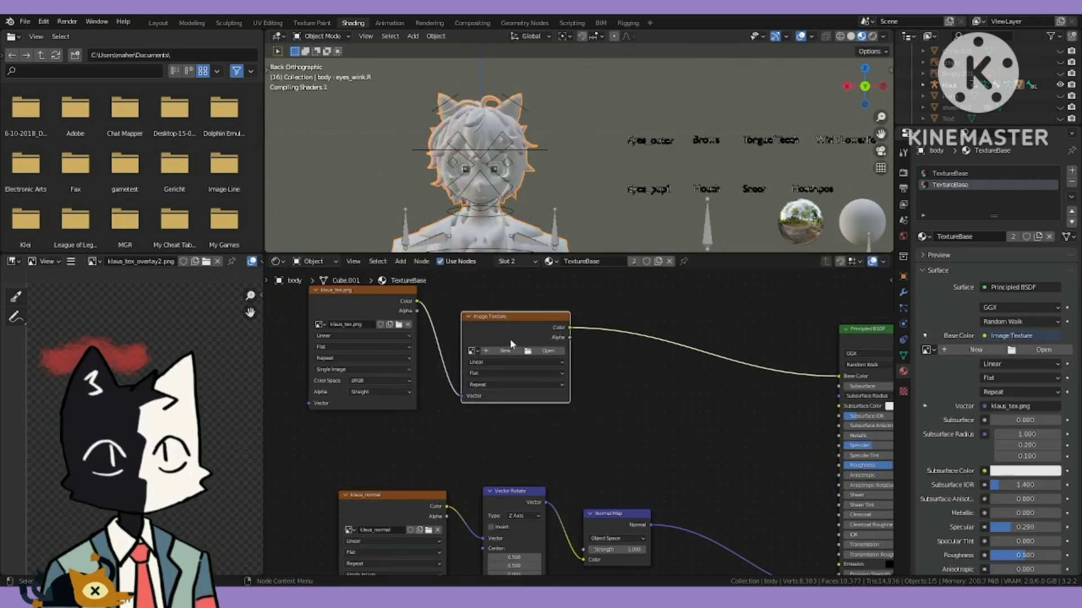
double_click(434, 246)
scroll(577, 420, "up", 3)
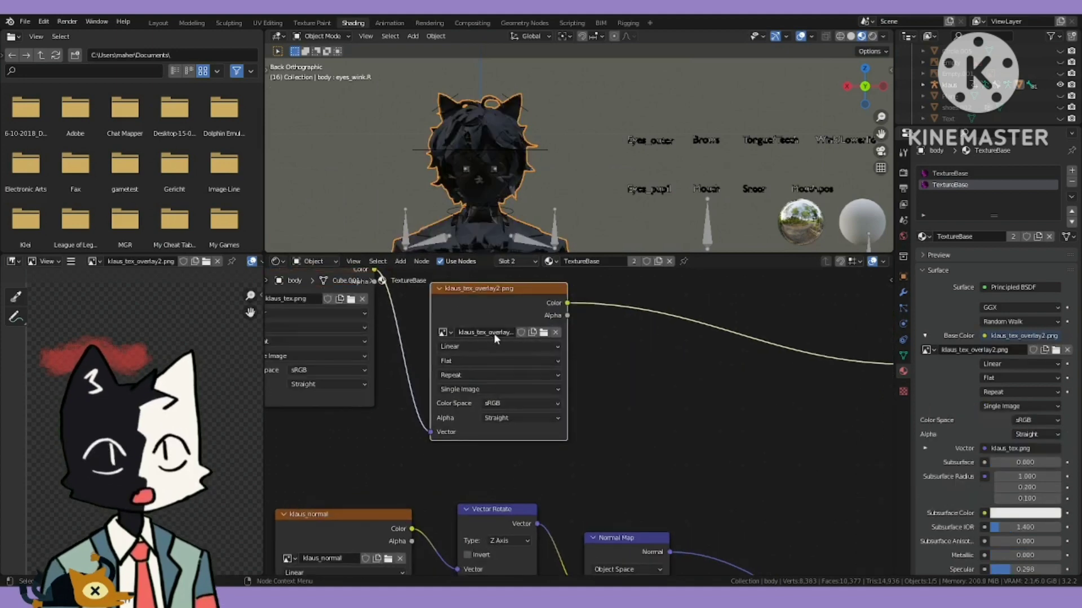
scroll(554, 345, "up", 2)
middle_click_drag(584, 361, 649, 396)
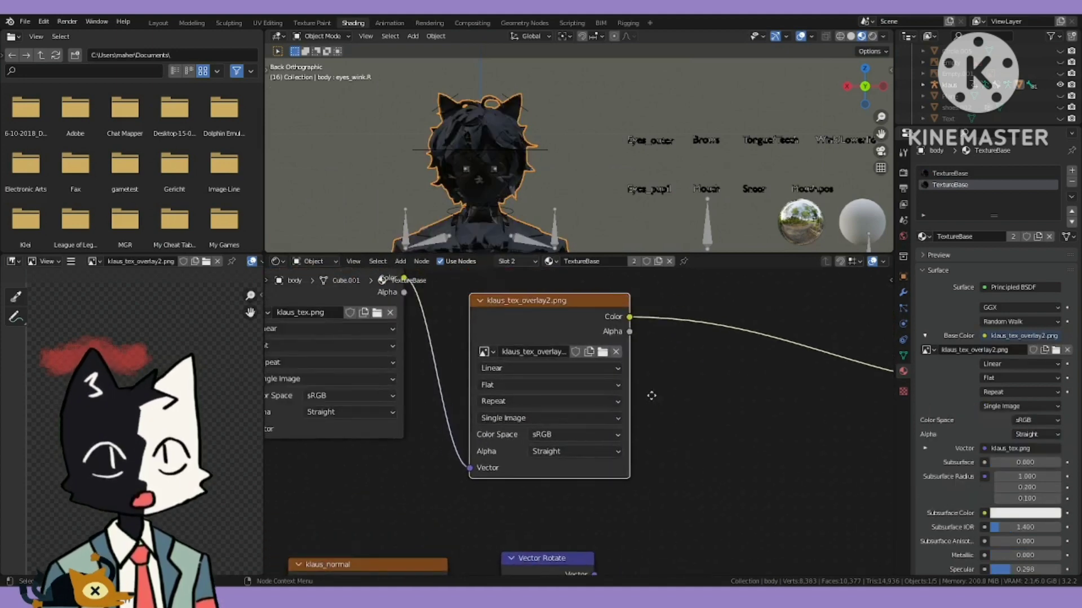
scroll(521, 372, "down", 2)
scroll(520, 371, "down", 2)
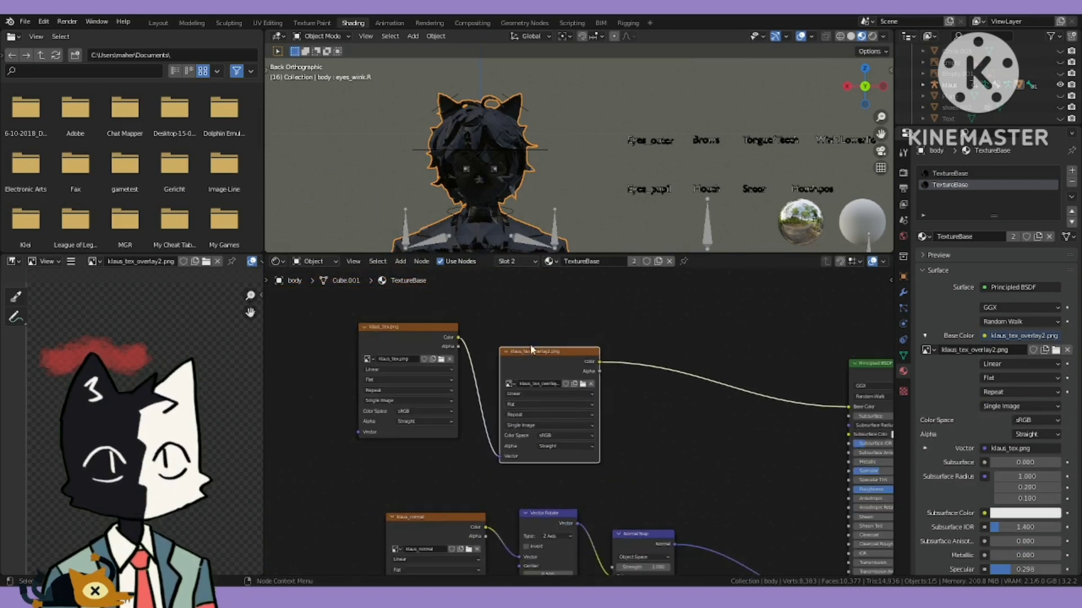
- Shift the overlay texture node away from klaus_tex.png and insert a MixRGB node on the link between them
left_click_drag(531, 349, 568, 329)
left_click(400, 261)
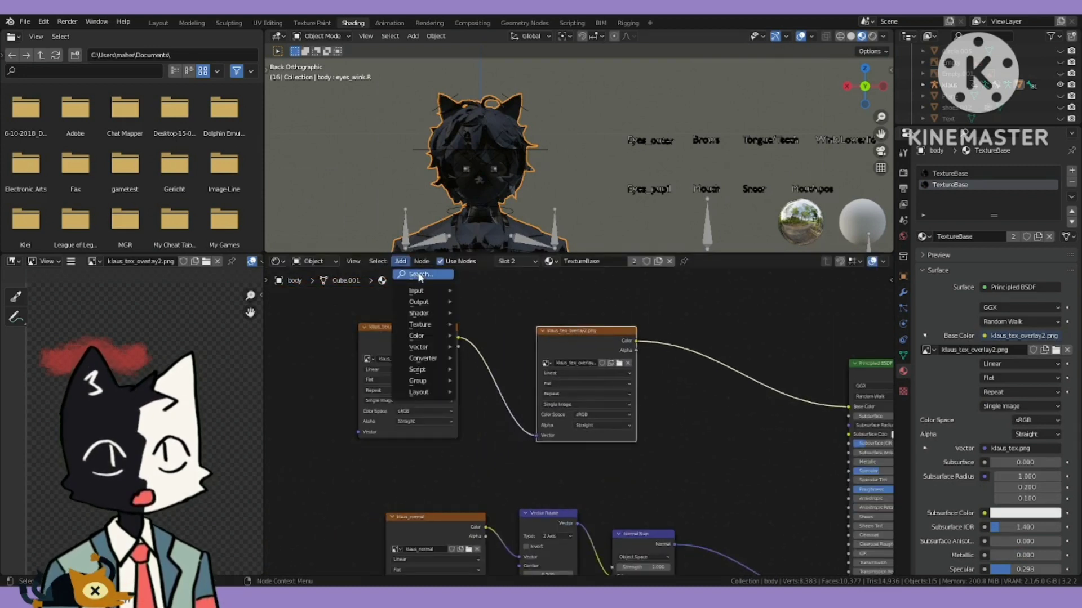
left_click(419, 275)
type("m")
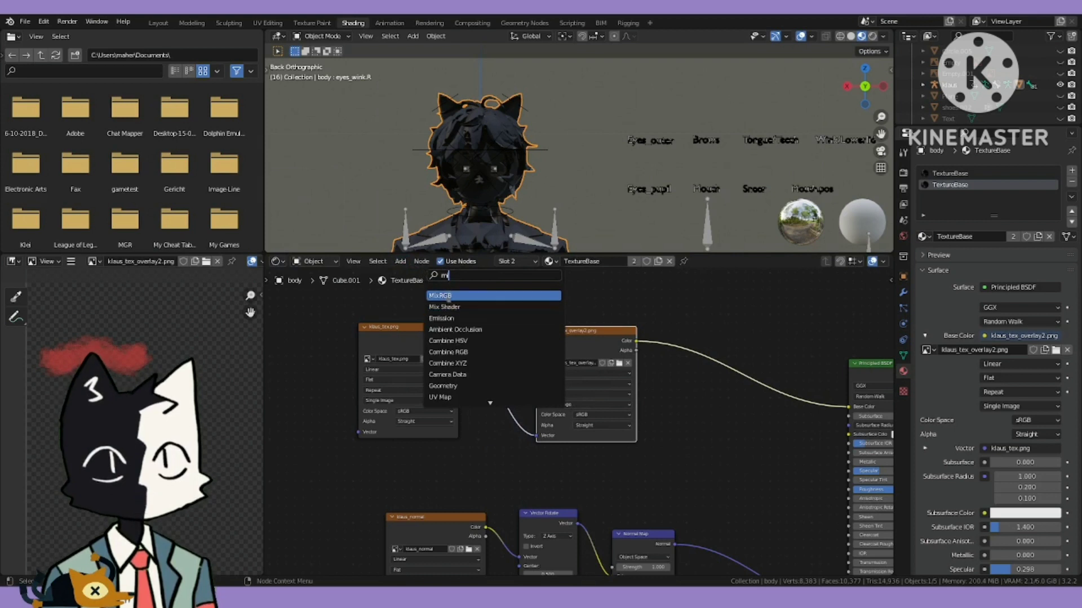
left_click(448, 296)
left_click(503, 362)
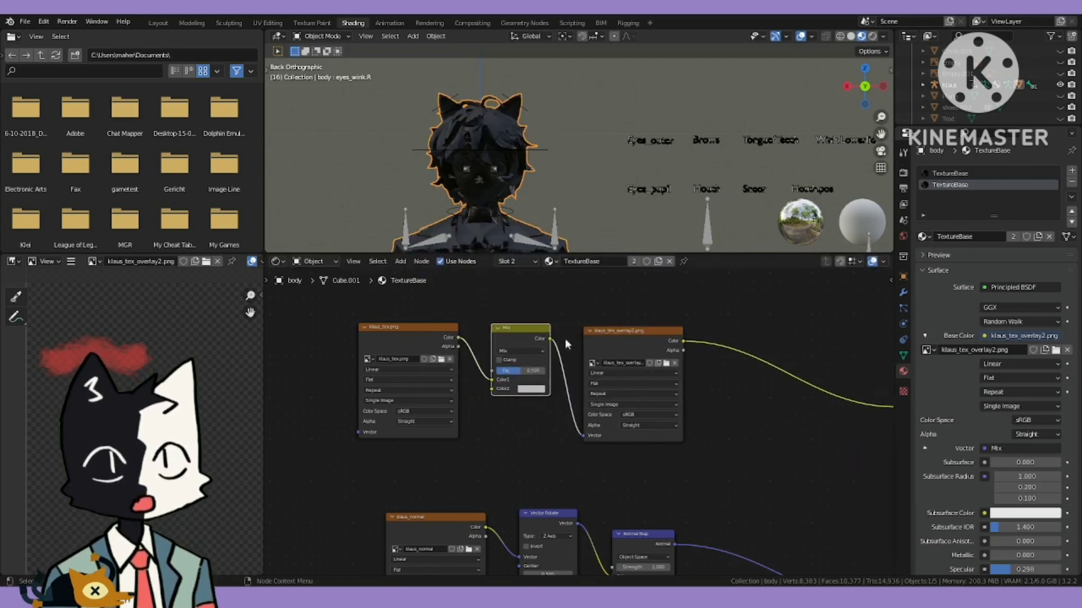
scroll(536, 324, "up", 1)
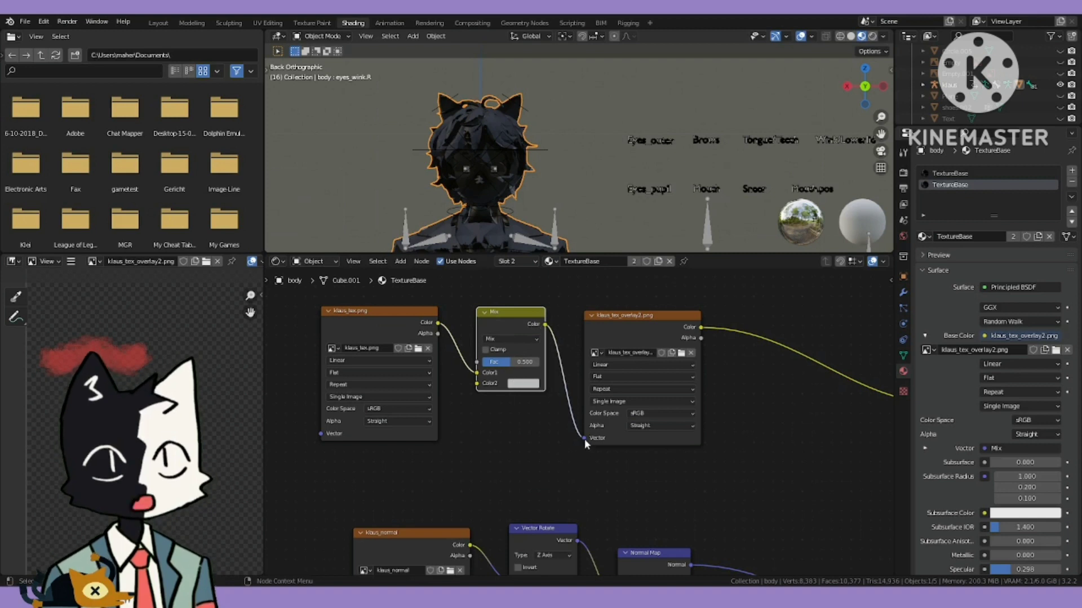
- Disconnect the Mix node from the overlay texture's Vector input and place Mix below the overlay node
left_click_drag(584, 439, 595, 366)
left_click_drag(509, 312, 628, 418)
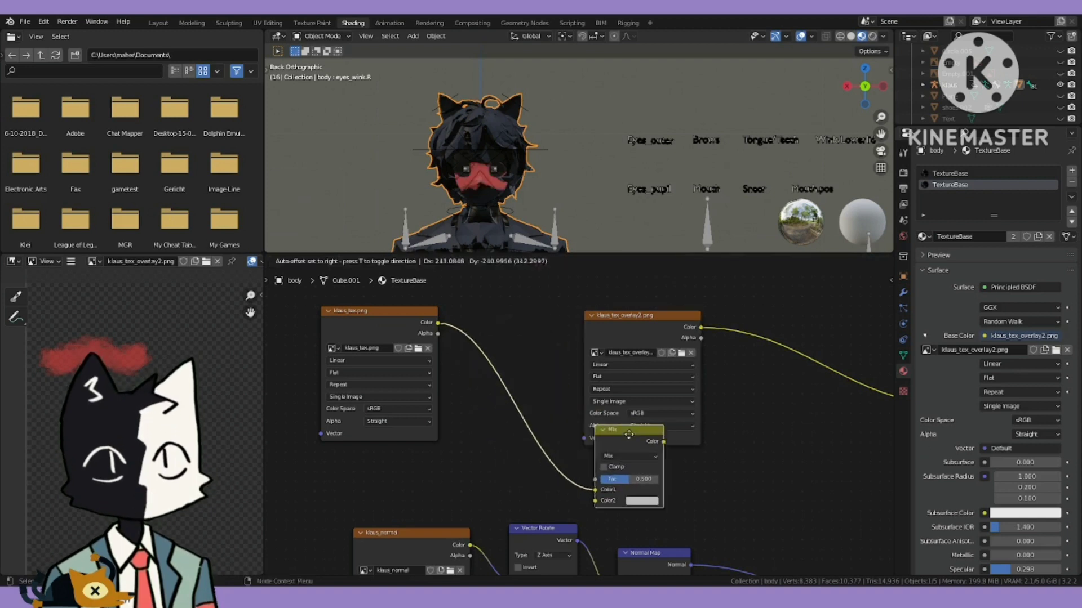
left_click_drag(614, 312, 541, 296)
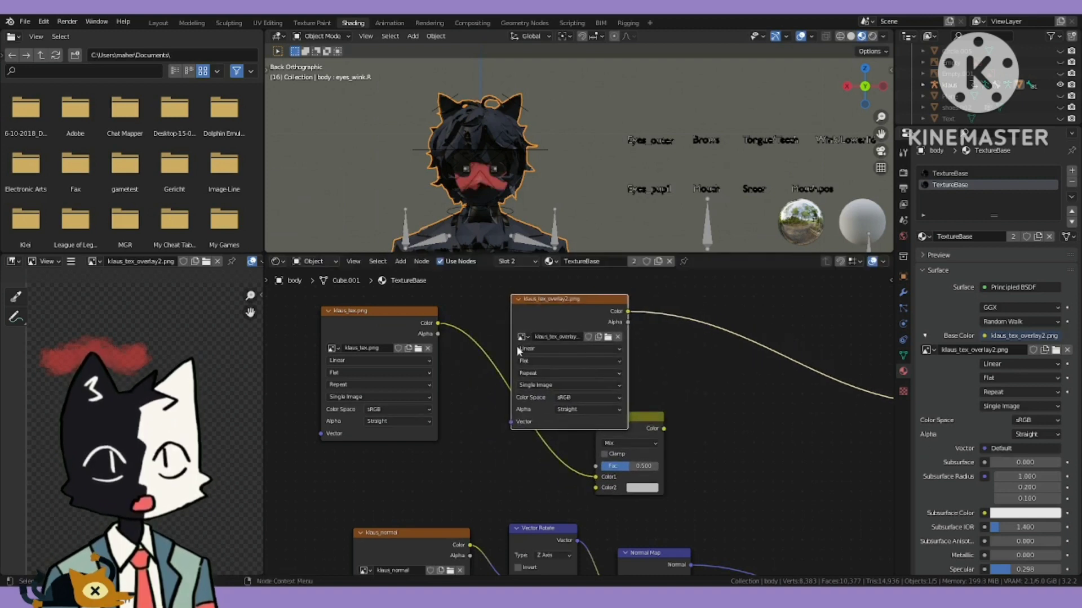
- Connect the overlay texture's Color output to the Mix node's Color2 and position the overlay node beside klaus_tex.png
left_click_drag(628, 321, 595, 488)
scroll(744, 401, "down", 1)
middle_click_drag(743, 402, 580, 380)
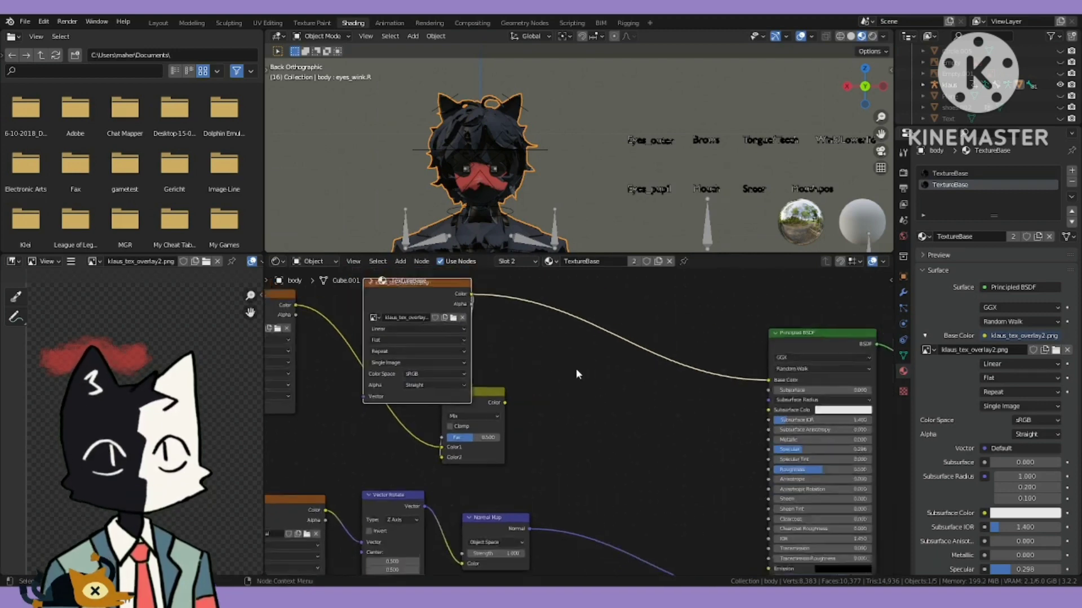
left_click_drag(428, 304, 369, 309)
mouse_move(436, 332)
middle_mouse_down()
mouse_move(507, 336)
mouse_move(489, 337)
middle_mouse_up()
scroll(503, 339, "up", 1)
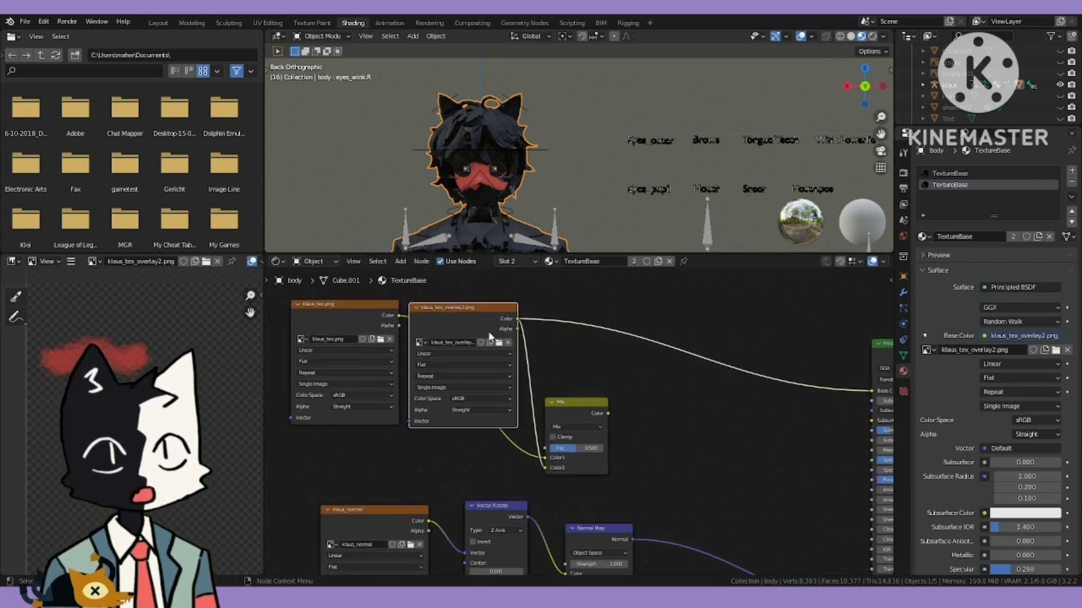
- Connect the overlay texture's Alpha to the Mix node's Fac and the Mix Color output to the Principled BSDF's Base Color
left_click_drag(517, 329, 544, 448)
middle_click_drag(625, 418, 568, 395)
left_click_drag(551, 390, 815, 368)
middle_click_drag(552, 365, 621, 398)
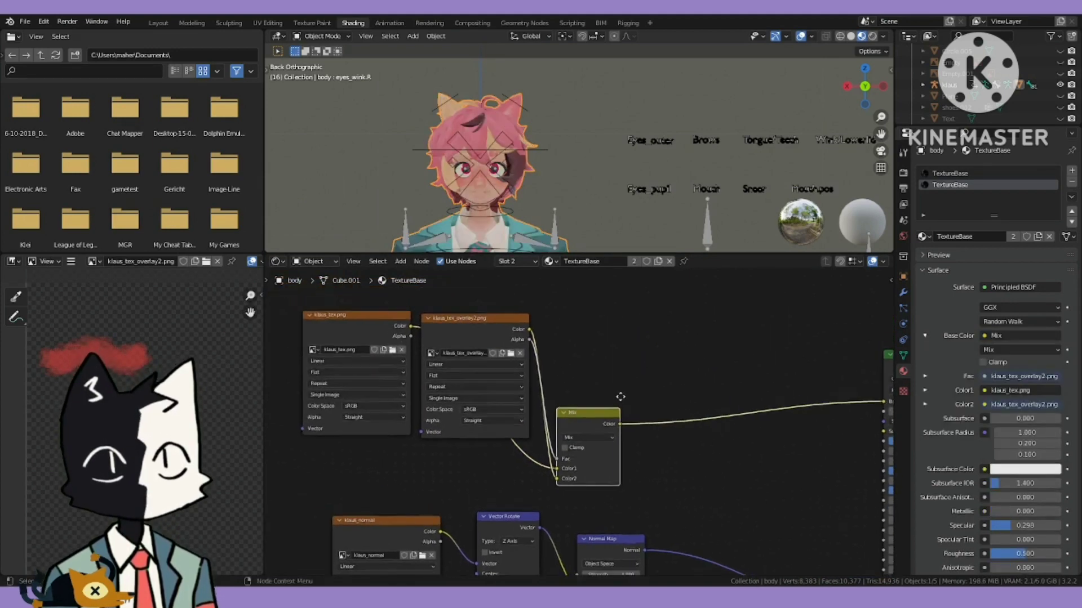
- Space the Mix node and the overlay texture node farther apart and align the overlay with klaus_tex.png
scroll(548, 391, "up", 2)
middle_click_drag(506, 373, 578, 360)
scroll(523, 178, "up", 1)
left_click_drag(615, 422, 665, 421)
left_click_drag(494, 308, 503, 304)
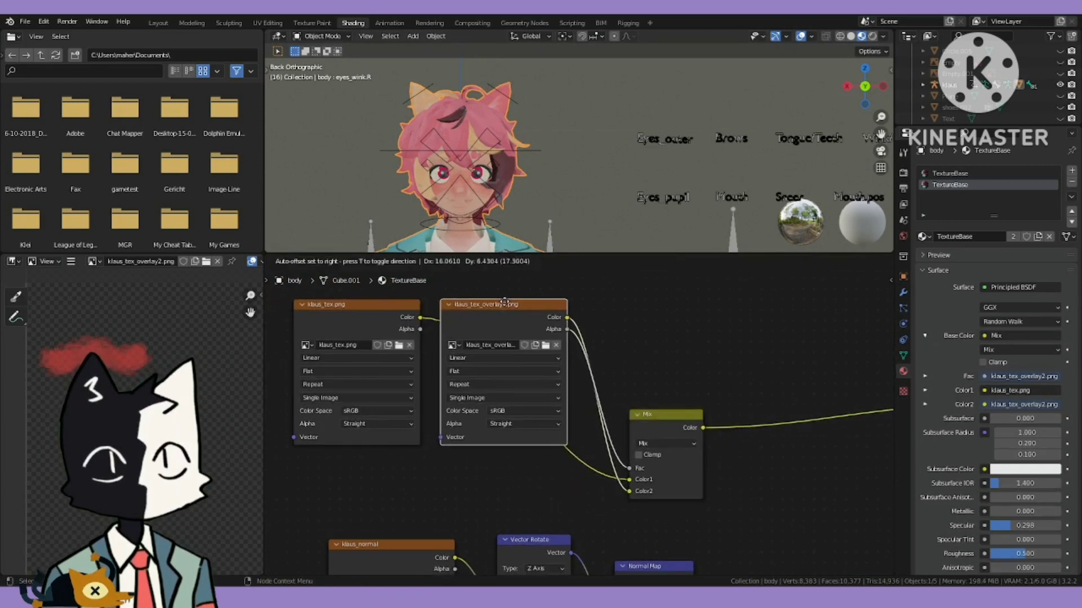
scroll(494, 274, "down", 1)
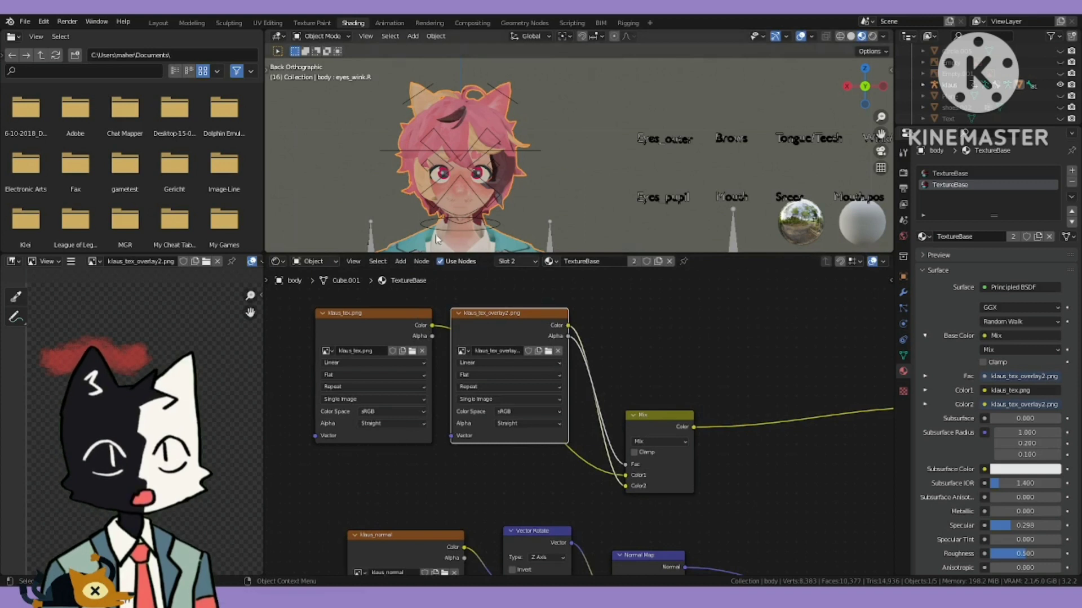
- Add a Value node below the two image texture nodes
left_click(402, 263)
left_click(426, 275)
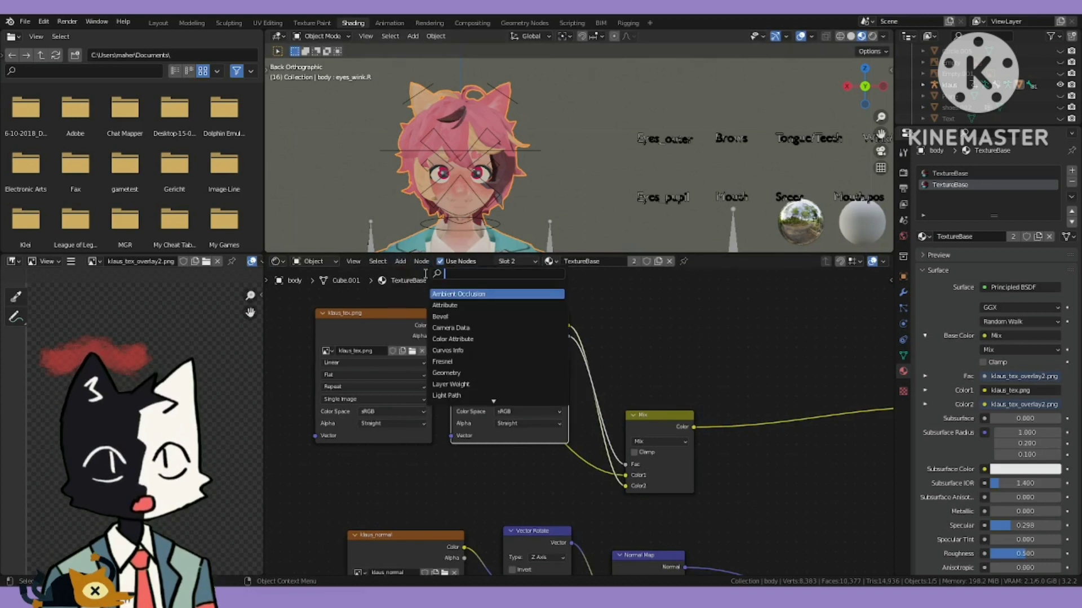
type("valu")
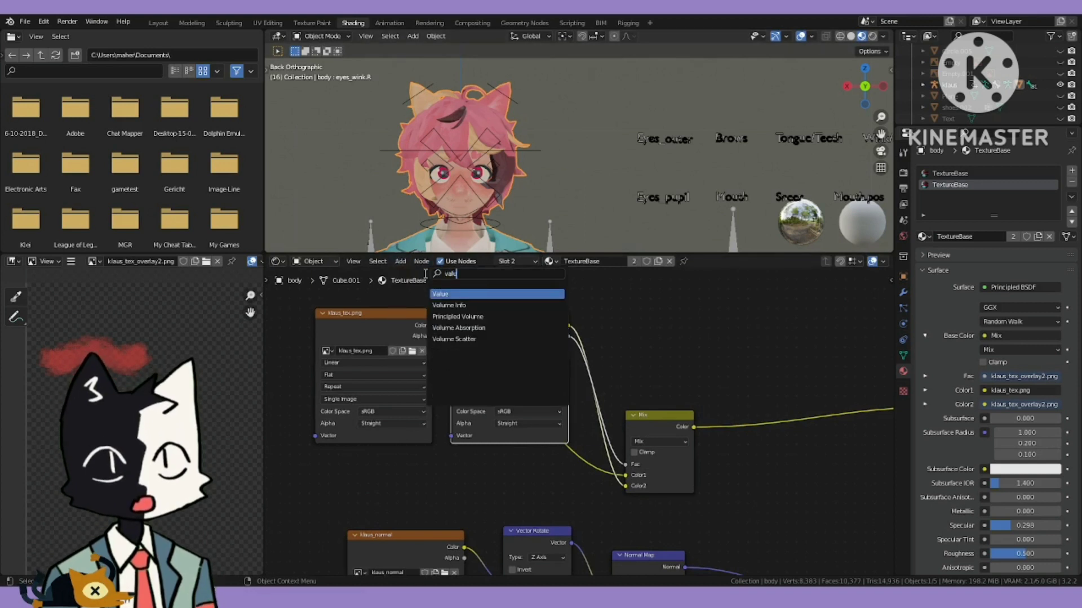
type("e")
key("Return")
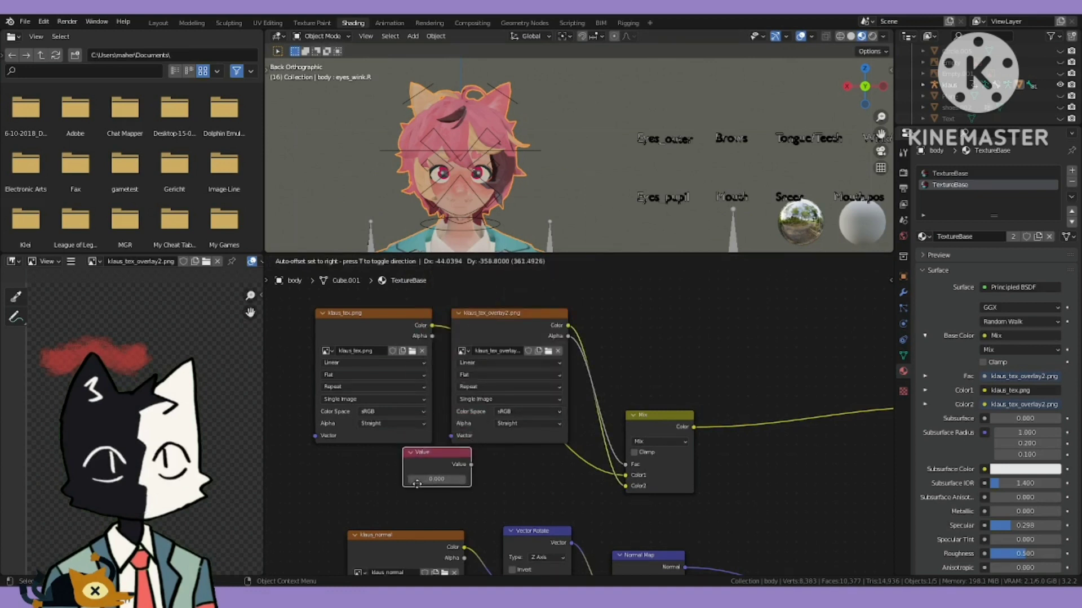
left_click(453, 409)
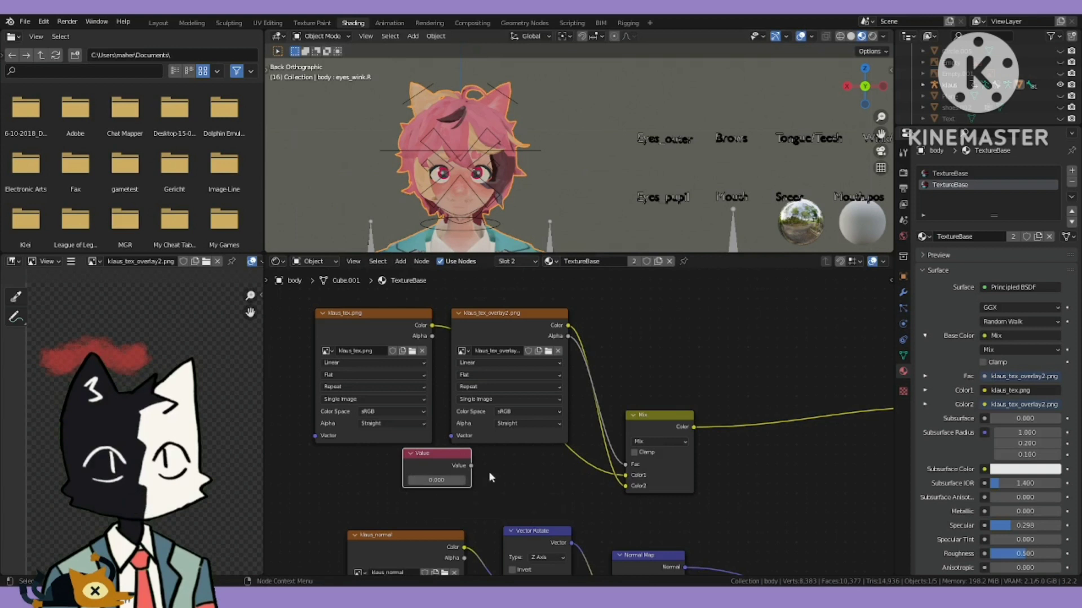
- Add a Math node between the Value node and the Mix node
left_click(399, 261)
left_click(400, 262)
left_click(400, 262)
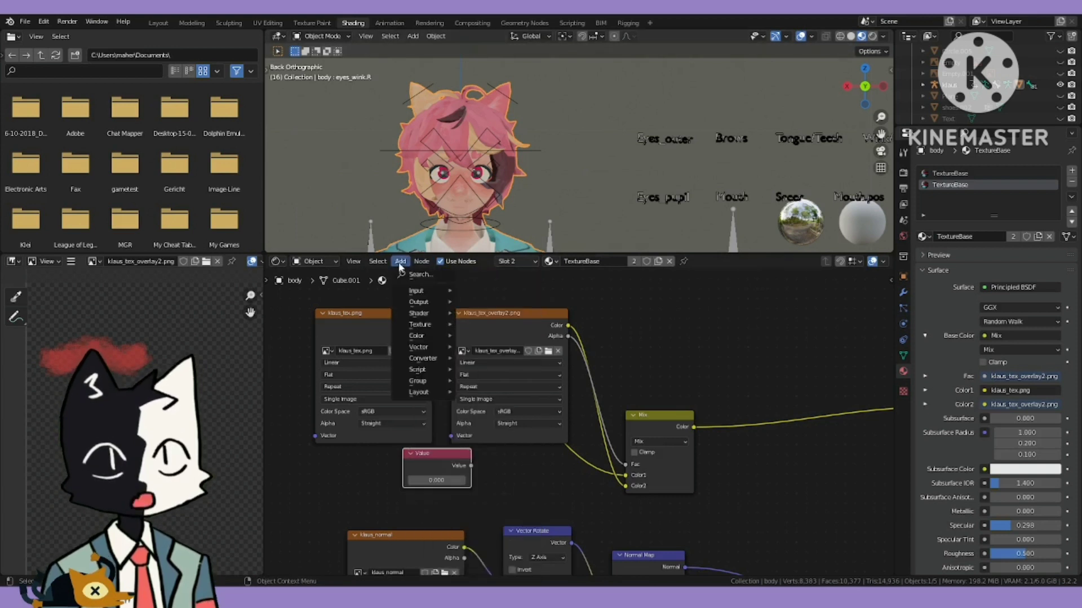
left_click(423, 292)
type("math")
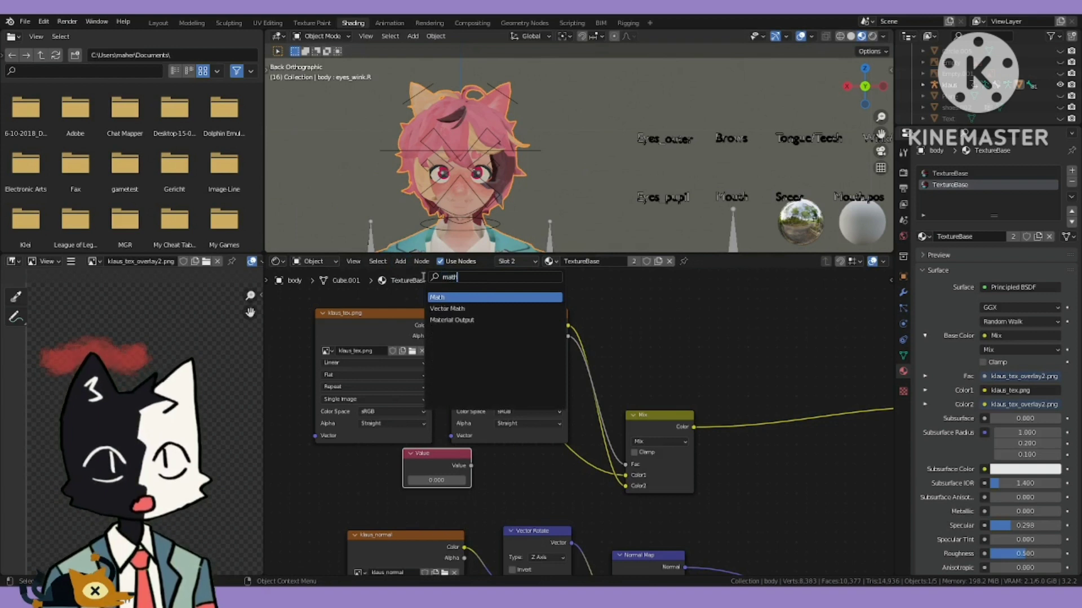
key("Return")
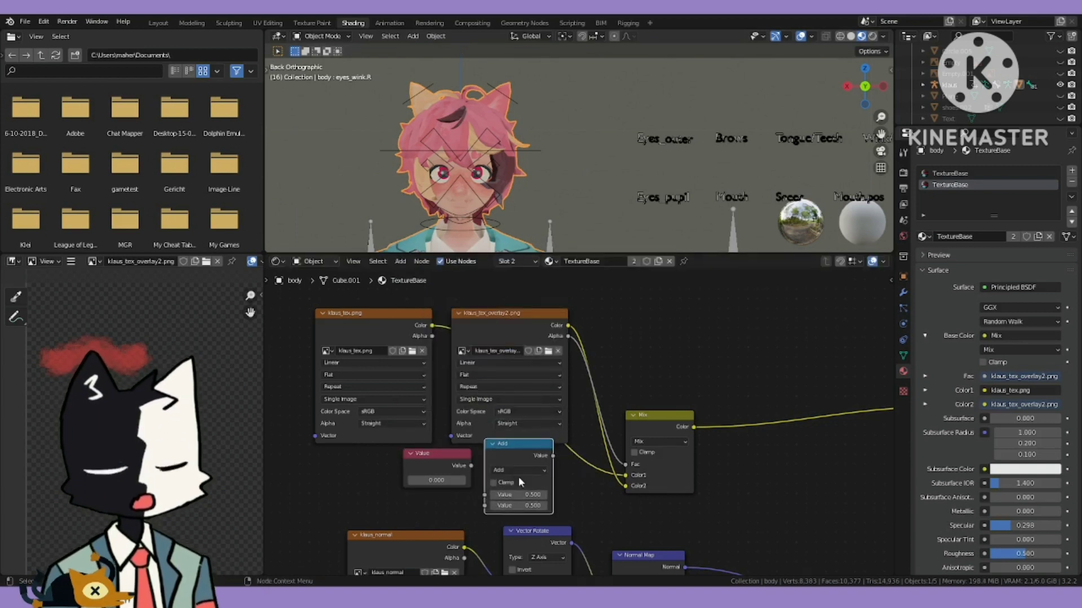
left_click(519, 477)
- Move the Value node away from the Math node and connect its output to the Math node's first Value input
scroll(519, 472, "up", 2)
left_click_drag(397, 463, 459, 513)
scroll(522, 413, "down", 3)
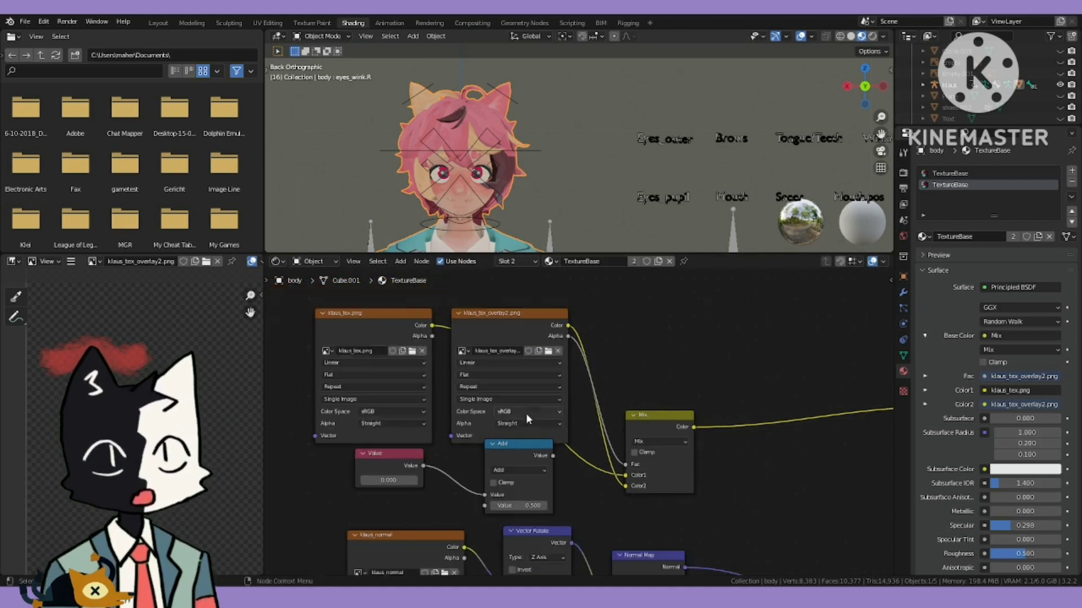
- Move the Math node clear of the overlay texture and shift the Mix node farther away to make room for it
left_click_drag(538, 444, 620, 439)
left_click_drag(567, 337, 566, 500)
left_click_drag(641, 417, 697, 401)
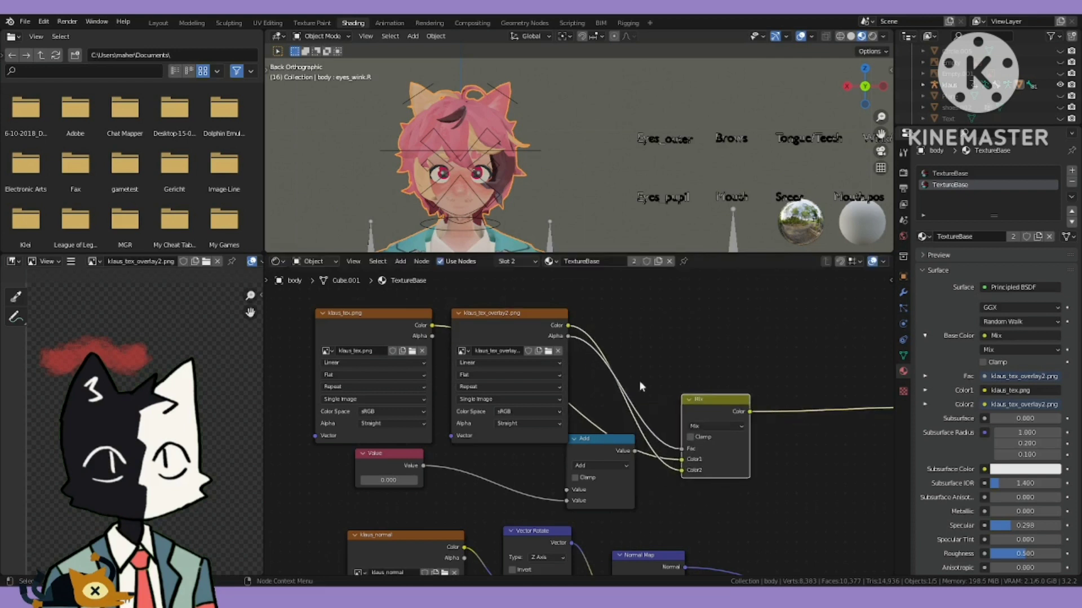
- Connect the overlay texture's Alpha output to the Math node's first Value input and the Value node's output to its second
left_click(545, 320)
left_click_drag(567, 337, 566, 503)
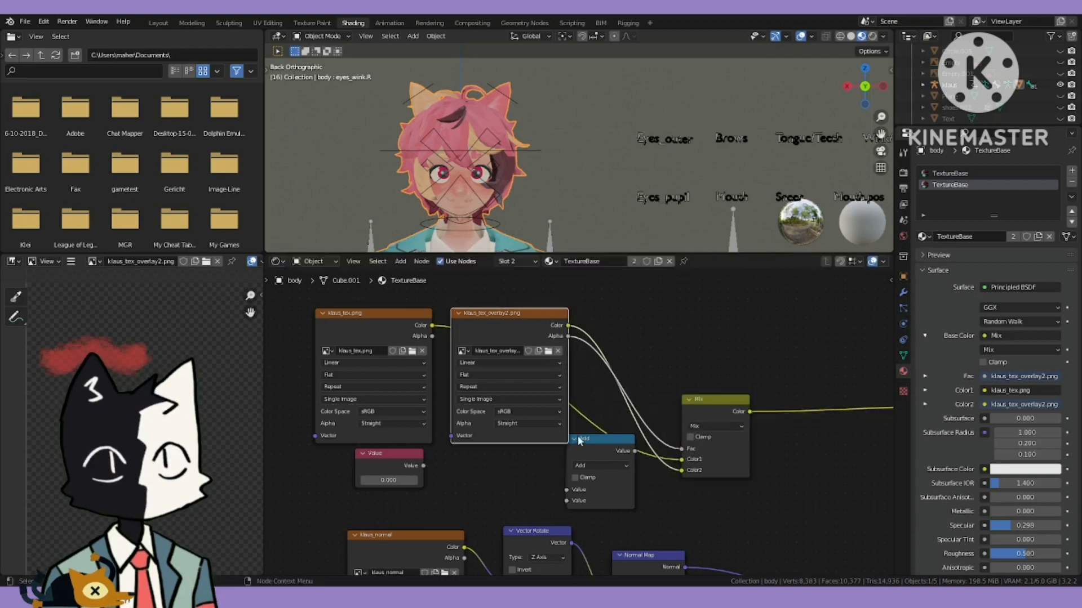
left_click_drag(580, 440, 600, 446)
left_click_drag(423, 465, 585, 491)
left_click(423, 466)
left_click_drag(423, 466, 588, 493)
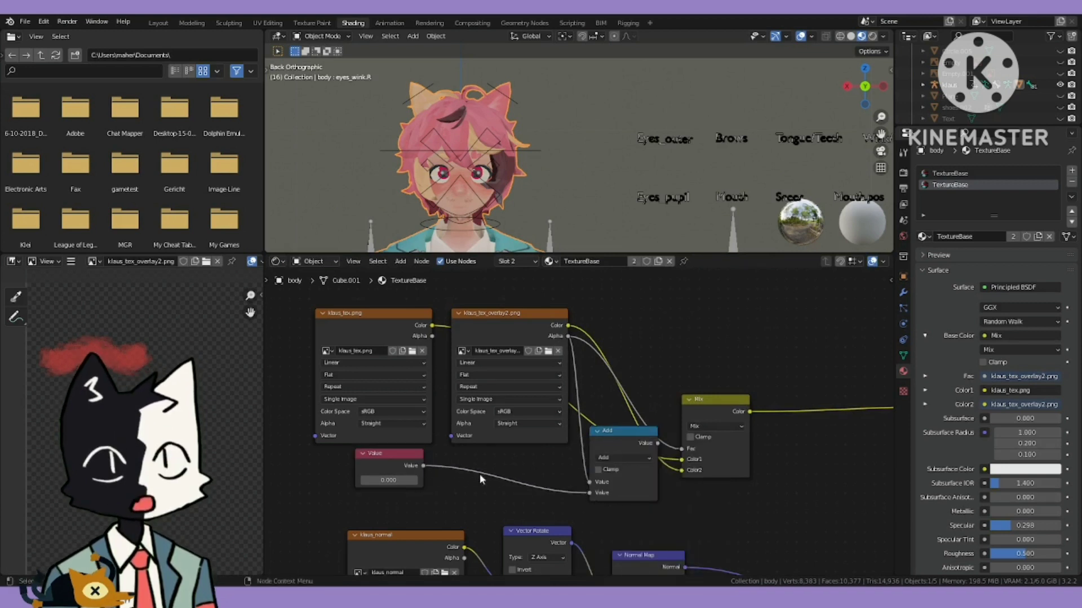
- Set the Math node's operation to Multiply and nudge the node slightly closer to the Value node
left_click(612, 459)
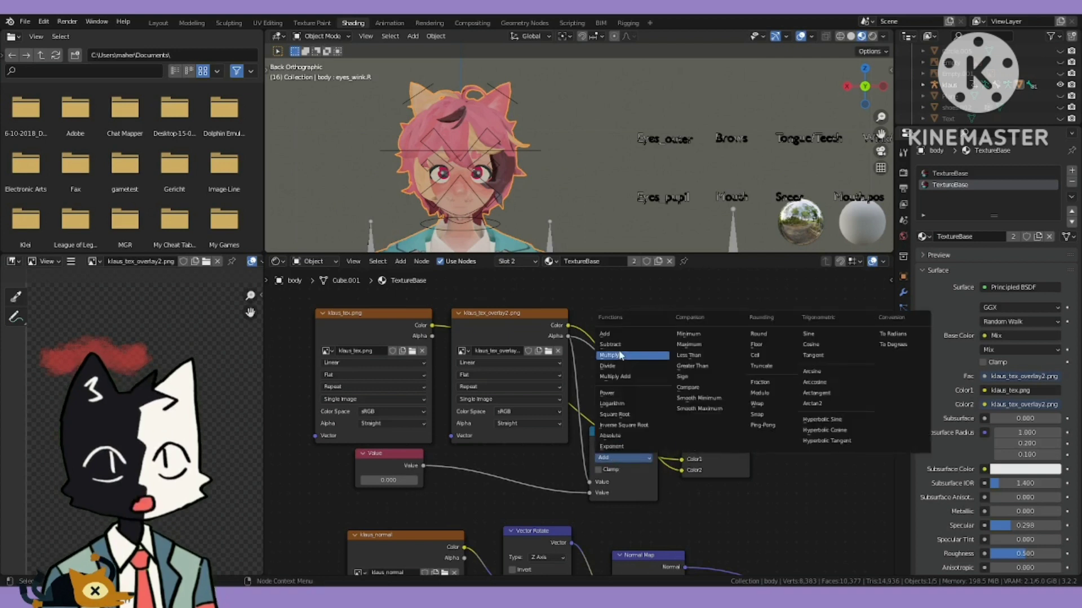
left_click(618, 356)
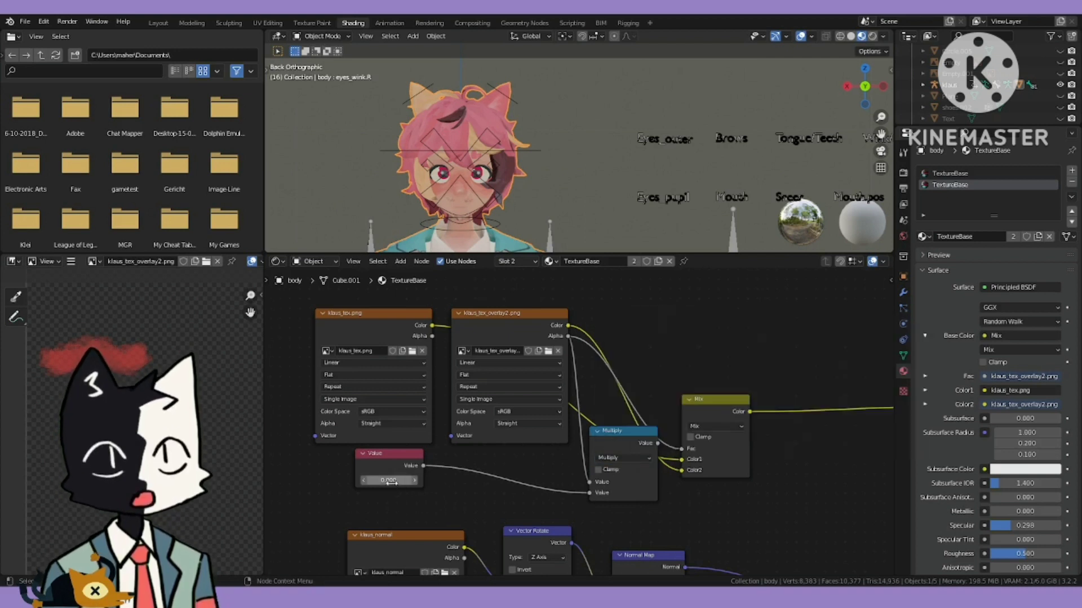
left_click_drag(615, 432, 604, 434)
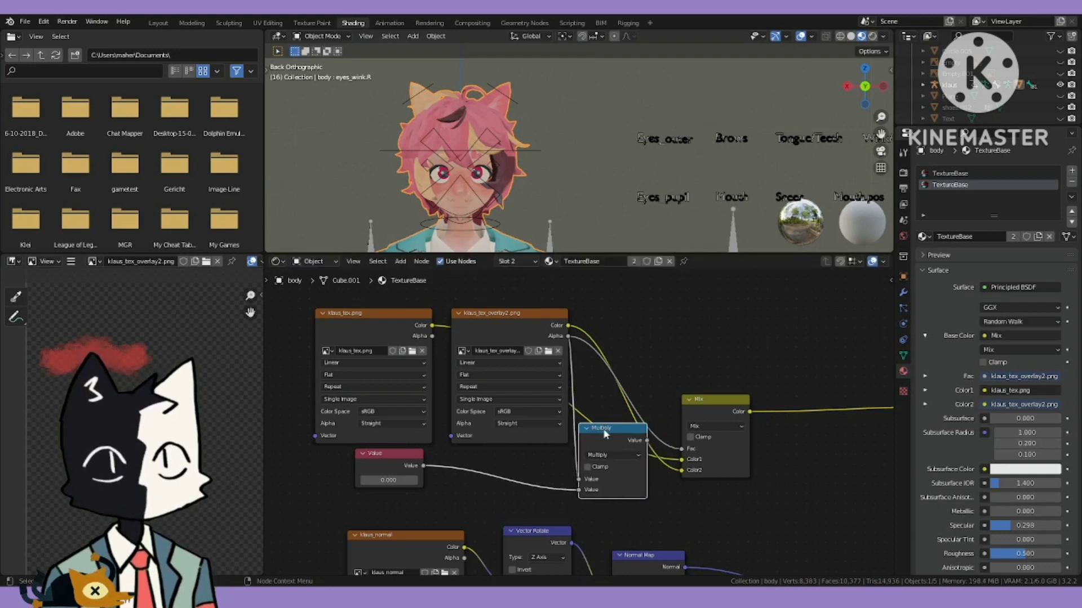
- Raise the Mix node above the Multiply node and connect the Multiply output to the Mix node's Fac input
middle_click_drag(610, 416, 550, 410)
scroll(555, 411, "up", 1)
scroll(583, 413, "up", 2)
scroll(687, 389, "down", 2)
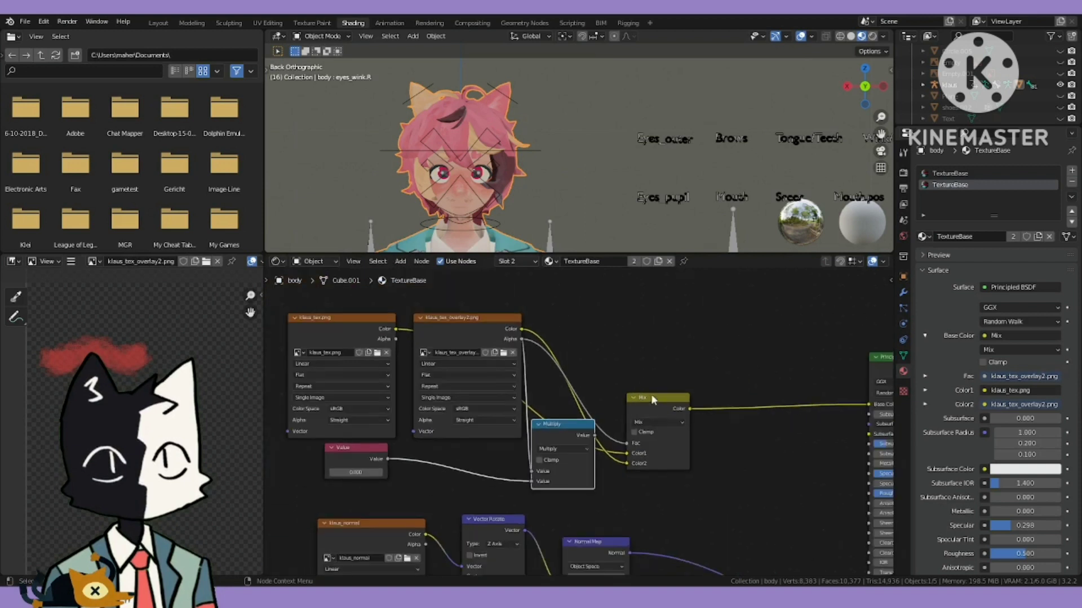
left_click_drag(658, 401, 669, 343)
left_click_drag(564, 425, 570, 431)
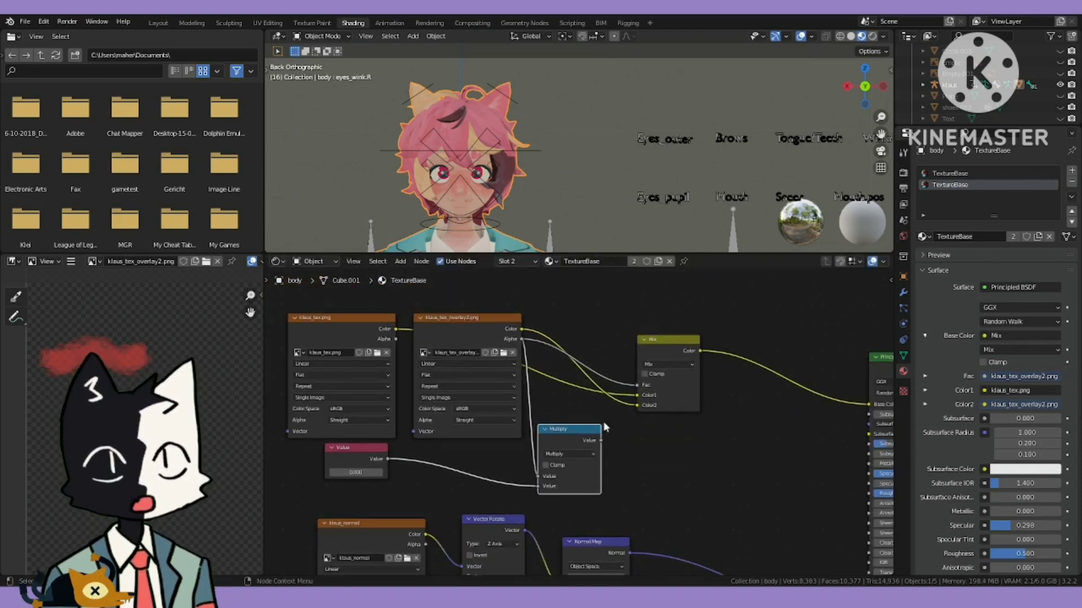
left_click_drag(599, 440, 637, 386)
- Test the overlay strength by setting the Value node to 1 and then to 2
scroll(562, 382, "up", 1)
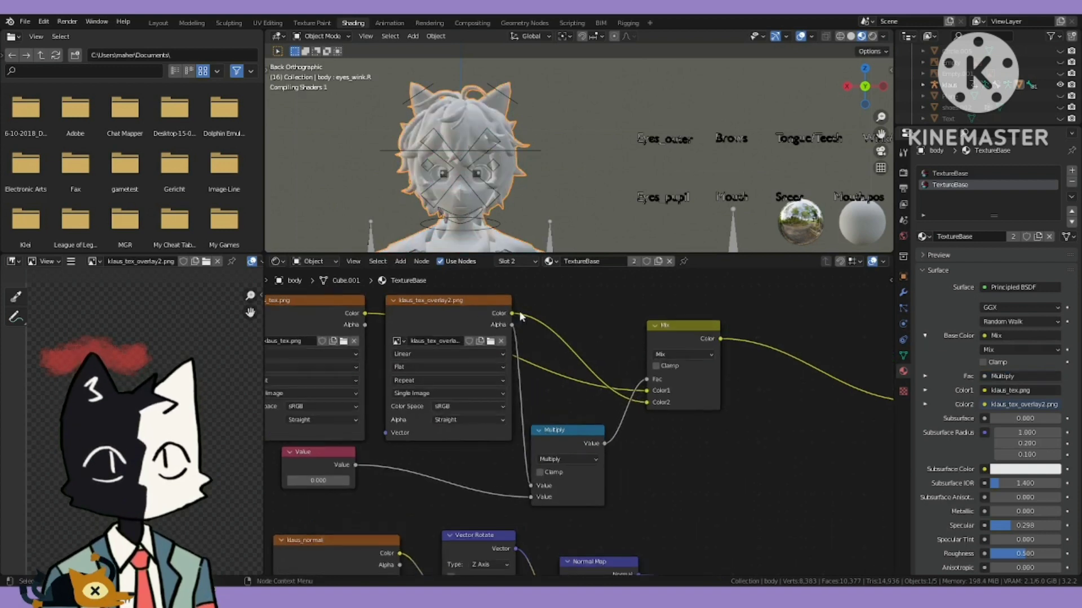
middle_click_drag(777, 406, 745, 400)
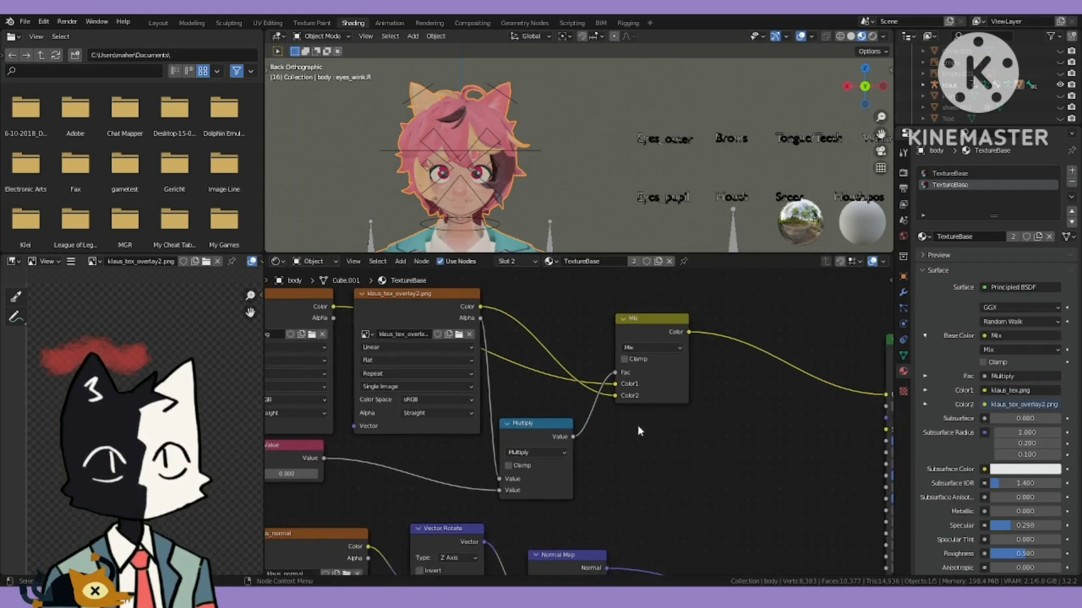
middle_click_drag(639, 430, 700, 431)
left_click(338, 475)
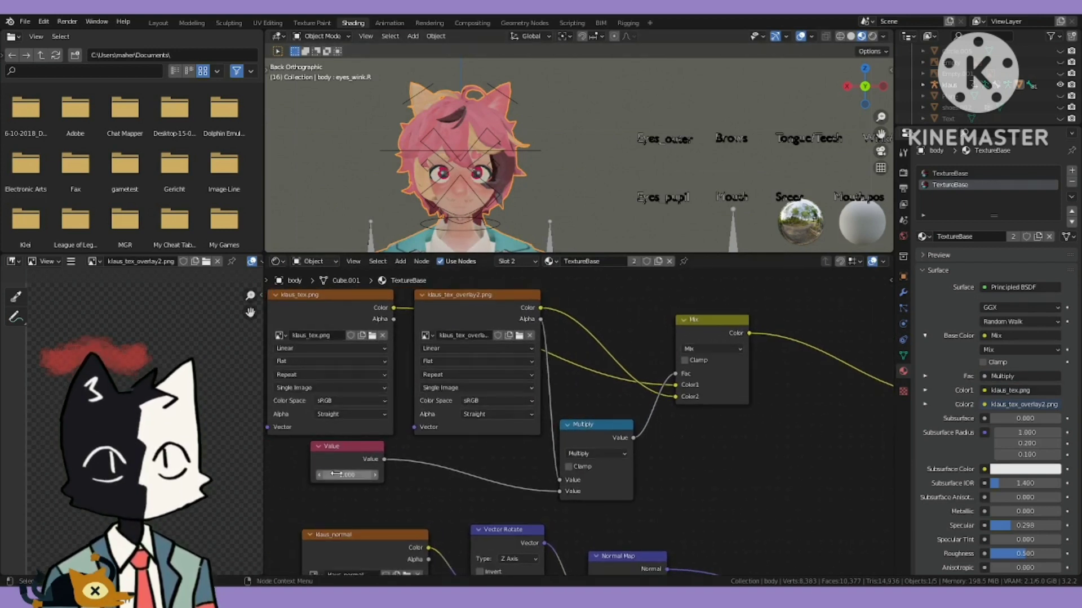
type("1")
key("Return")
left_click(349, 479)
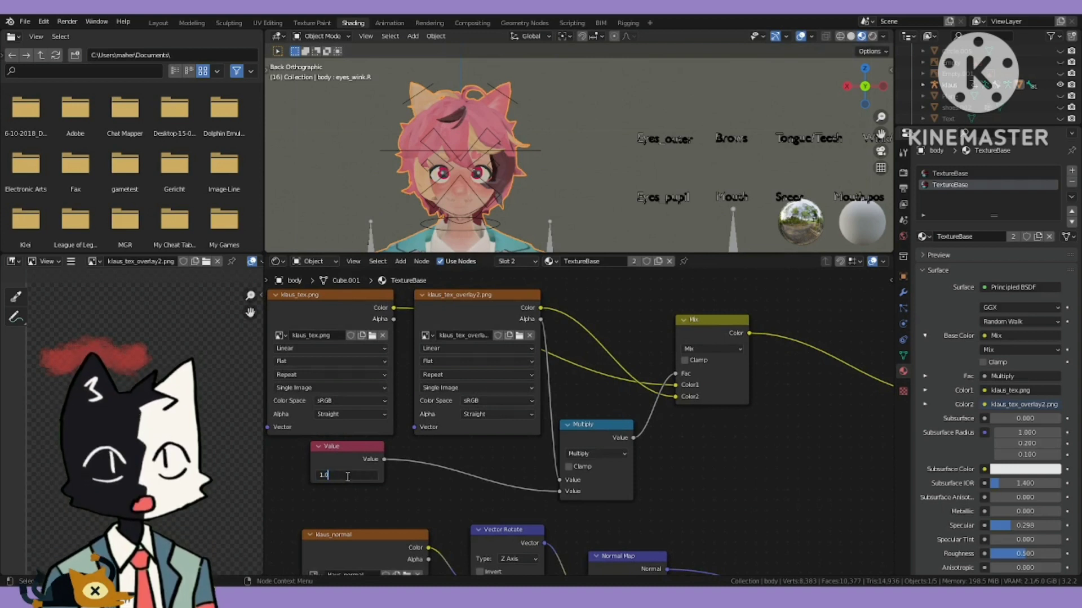
type("2")
key("Return")
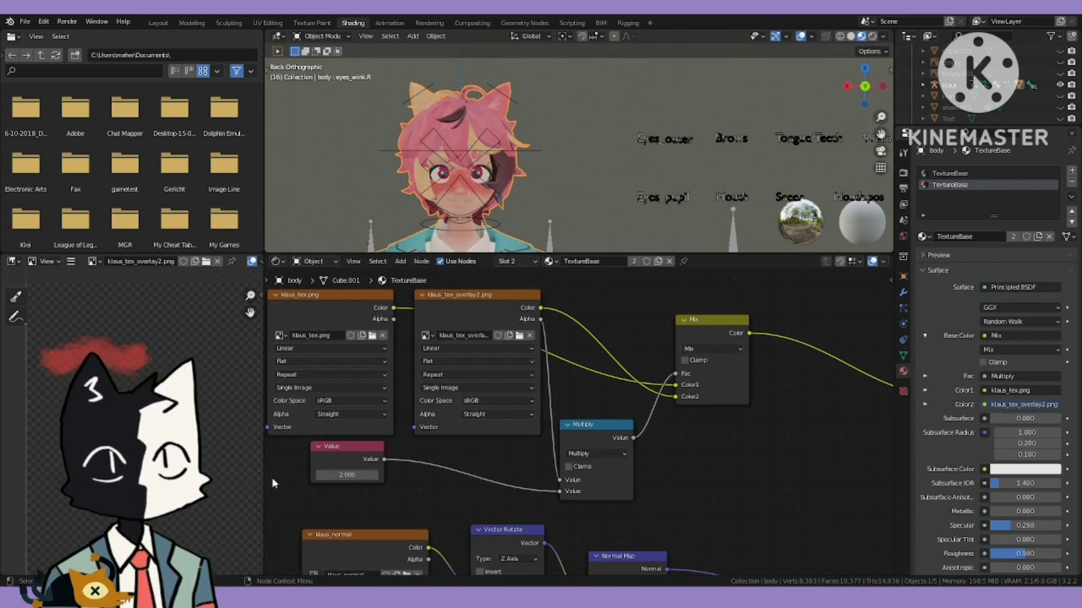
- Try a negative number in the Value node, then reset it to 0
left_click_drag(356, 476, 318, 477)
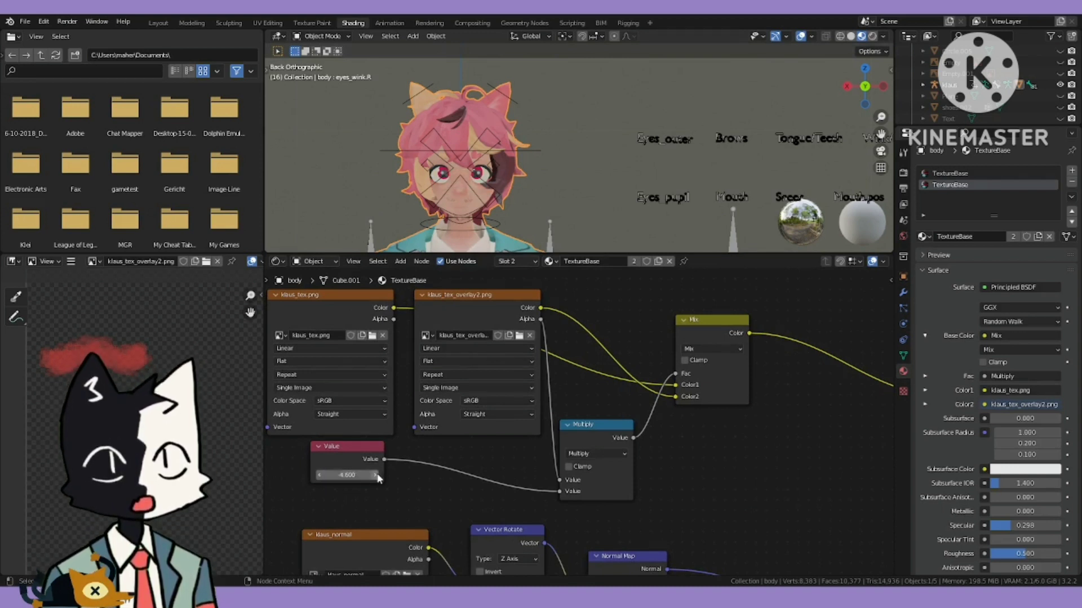
left_click(353, 475)
type("0")
key("Return")
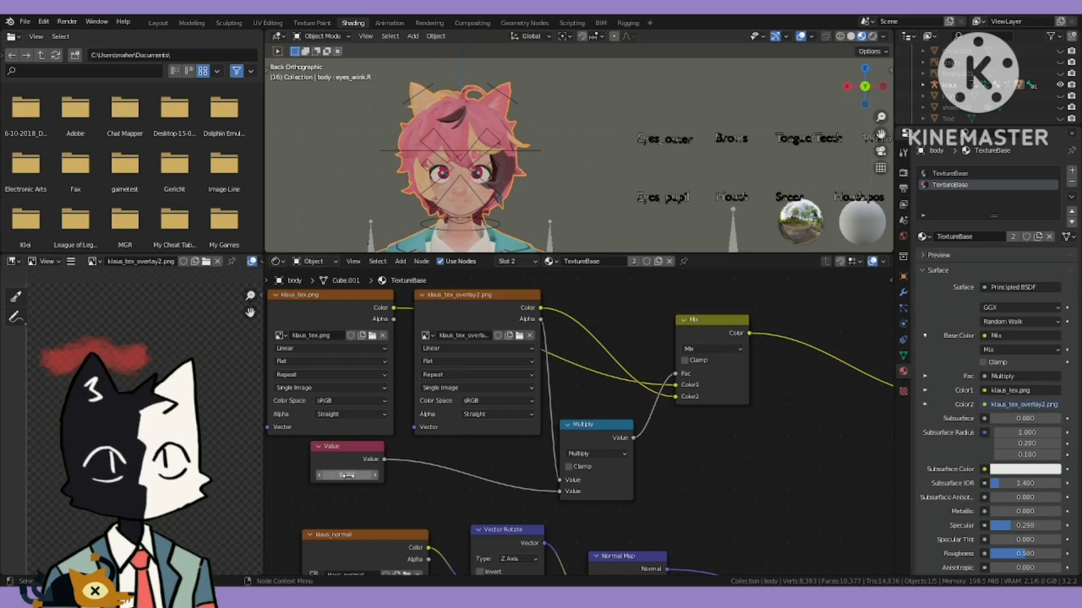
- Move the two image texture nodes up and arrange the Multiply and Mix nodes compactly beside the Value node beneath them
scroll(483, 460, "down", 2)
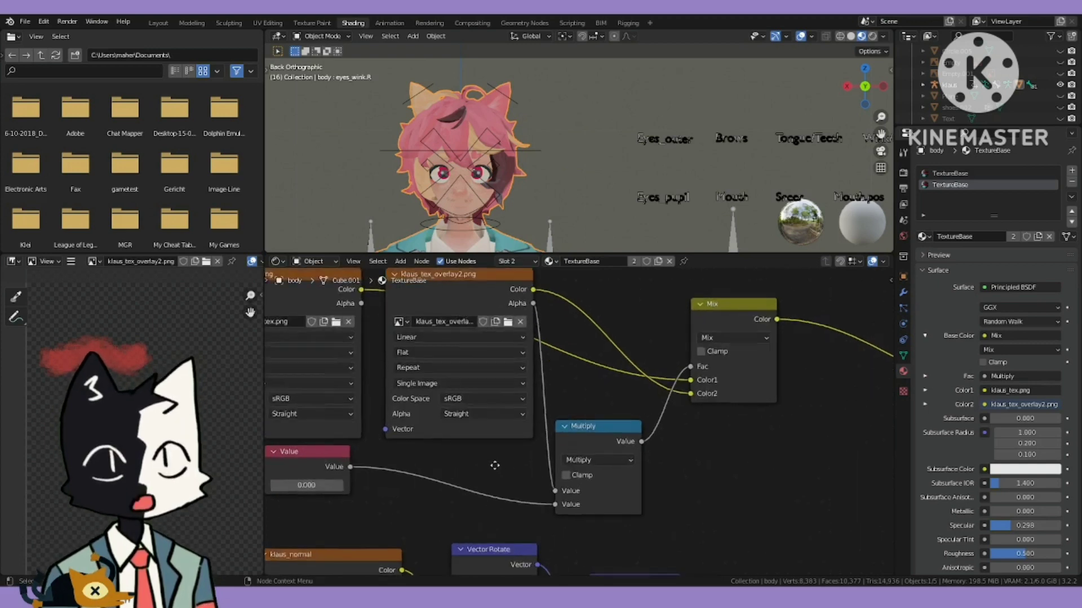
middle_click_drag(588, 472, 556, 458)
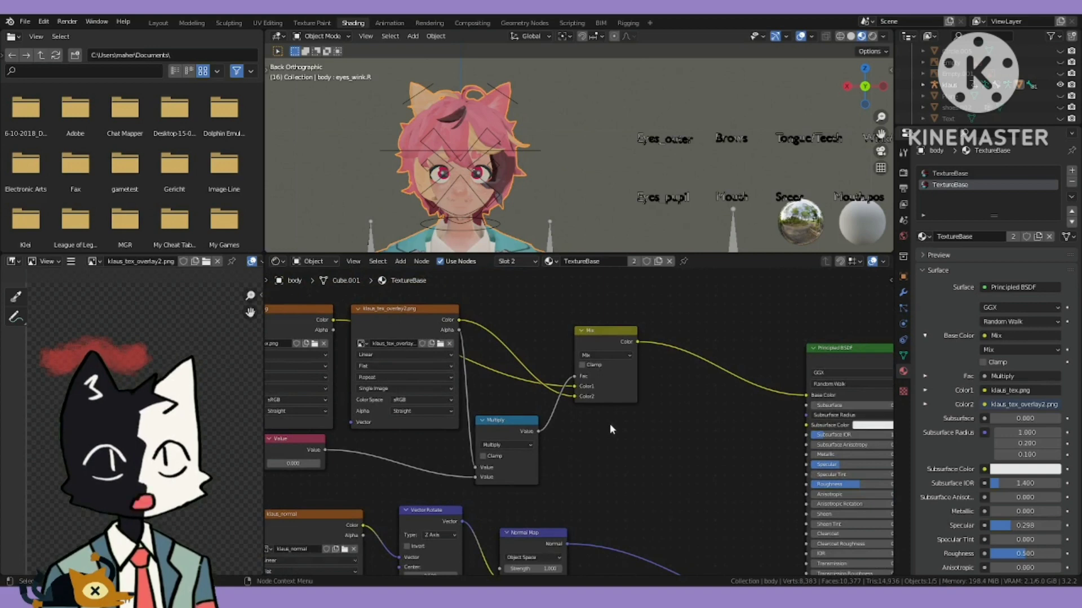
middle_click_drag(609, 424, 628, 413)
scroll(636, 417, "down", 3)
middle_click_drag(439, 415, 523, 430)
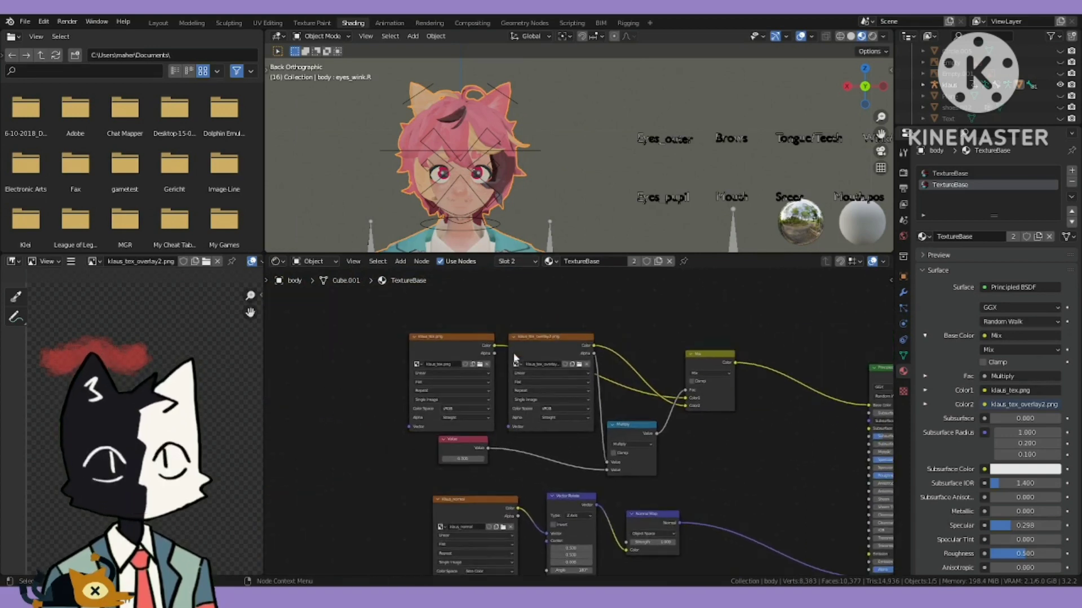
left_click_drag(422, 302, 627, 390)
left_click_drag(533, 338, 537, 311)
left_click_drag(622, 425, 521, 420)
left_click_drag(703, 356, 568, 420)
scroll(578, 422, "up", 3)
middle_click_drag(579, 422, 629, 402)
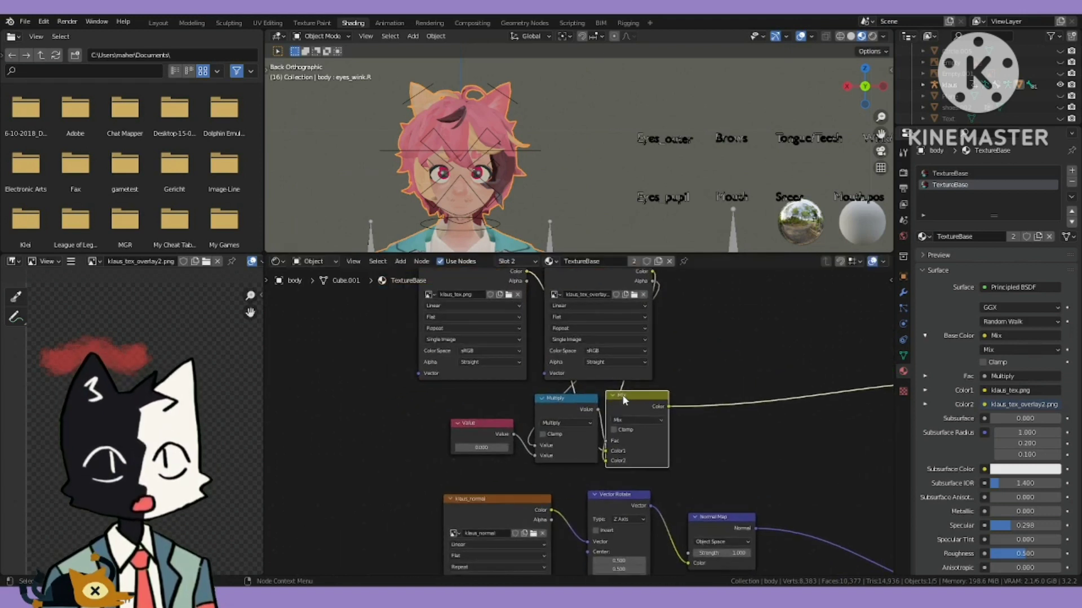
left_click_drag(624, 394, 647, 393)
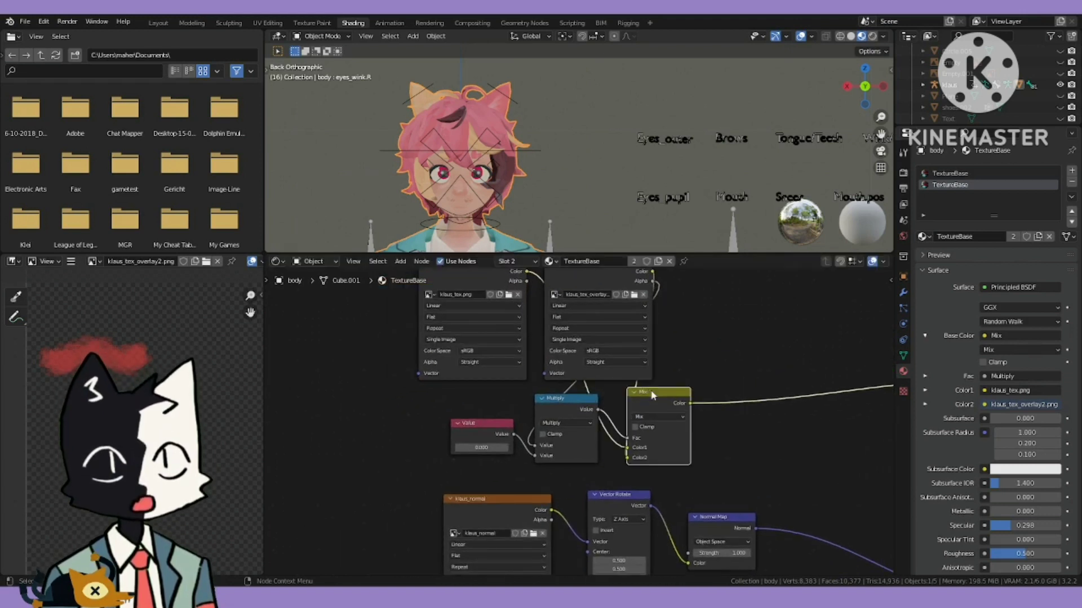
- Add a driver to the Value node's number and choose klaus as its variable's object
right_click(484, 447)
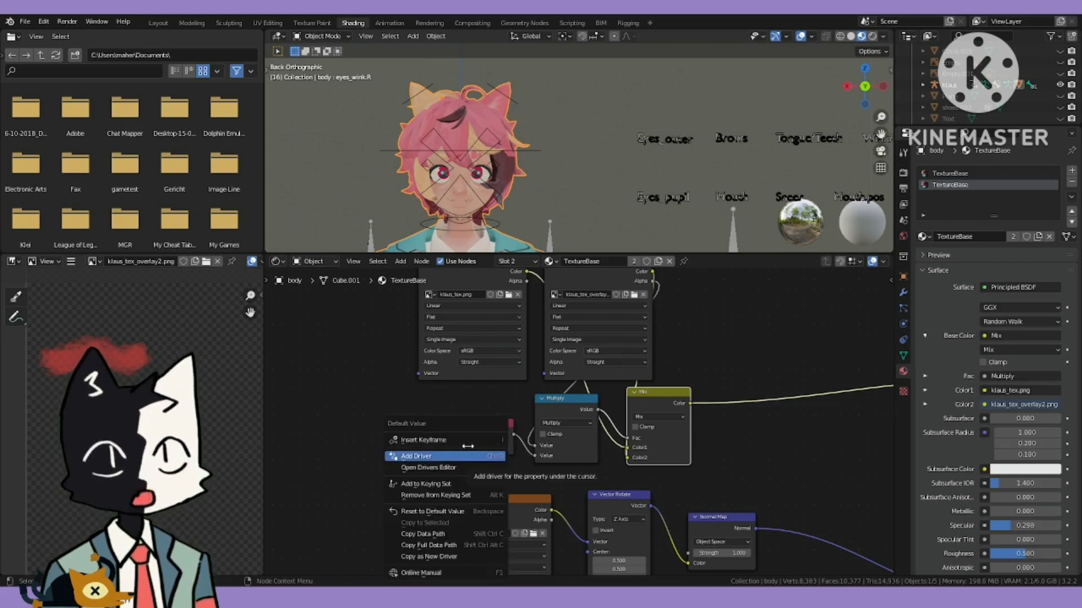
left_click(442, 457)
left_click(448, 483)
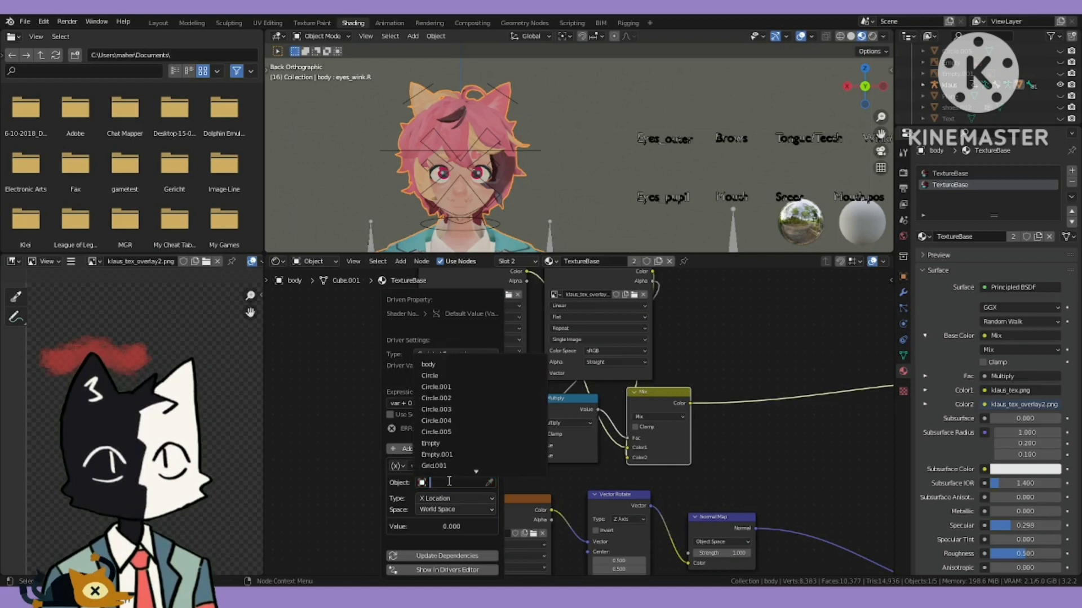
scroll(439, 390, "down", 7)
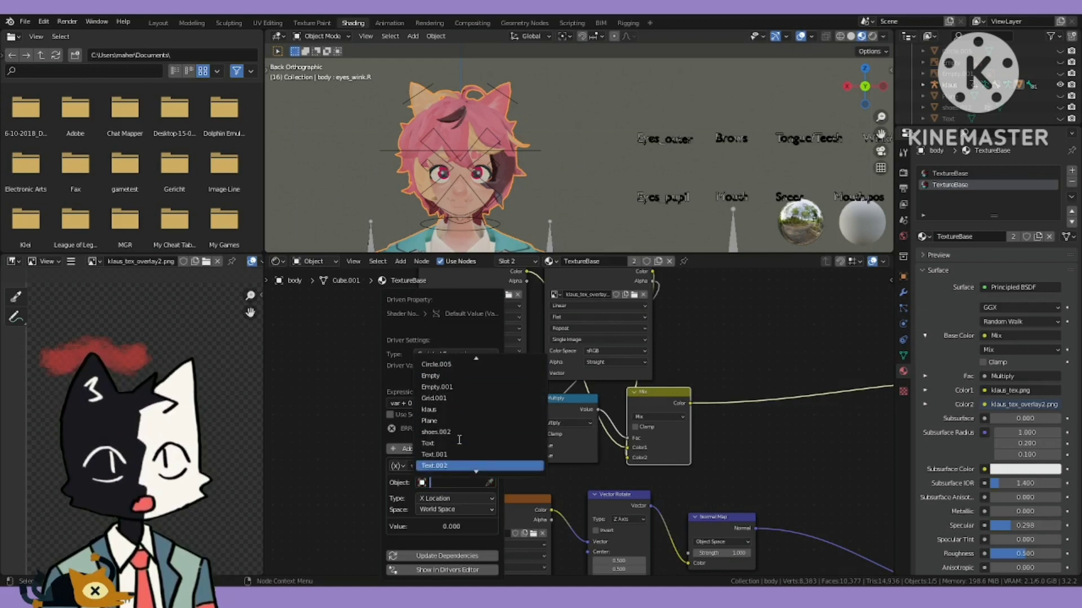
left_click(448, 397)
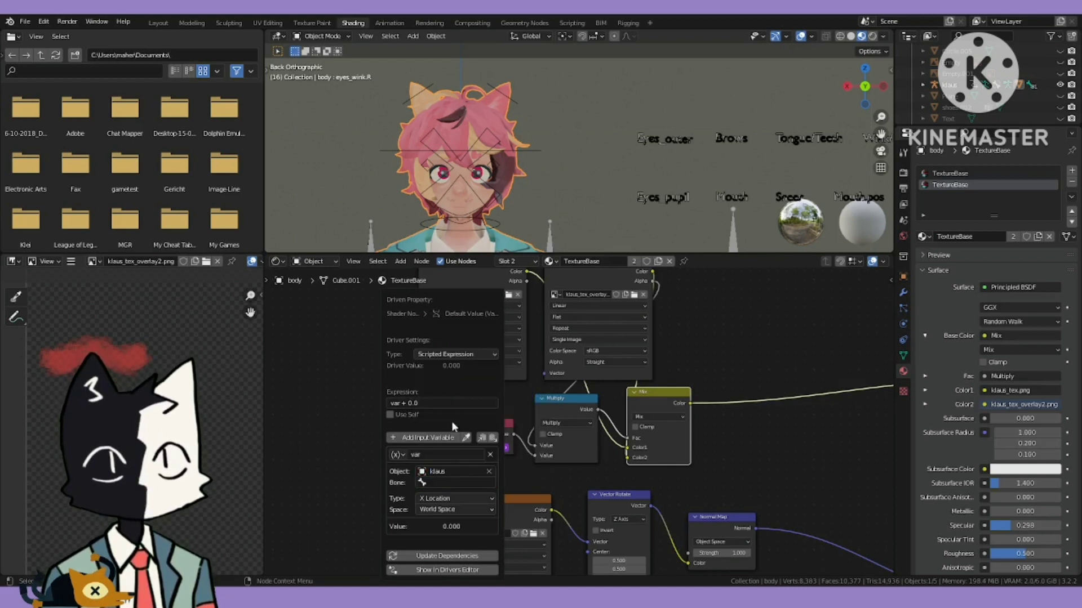
- Set the driver variable's bone to blush and its transform space to Local Space
left_click(465, 478)
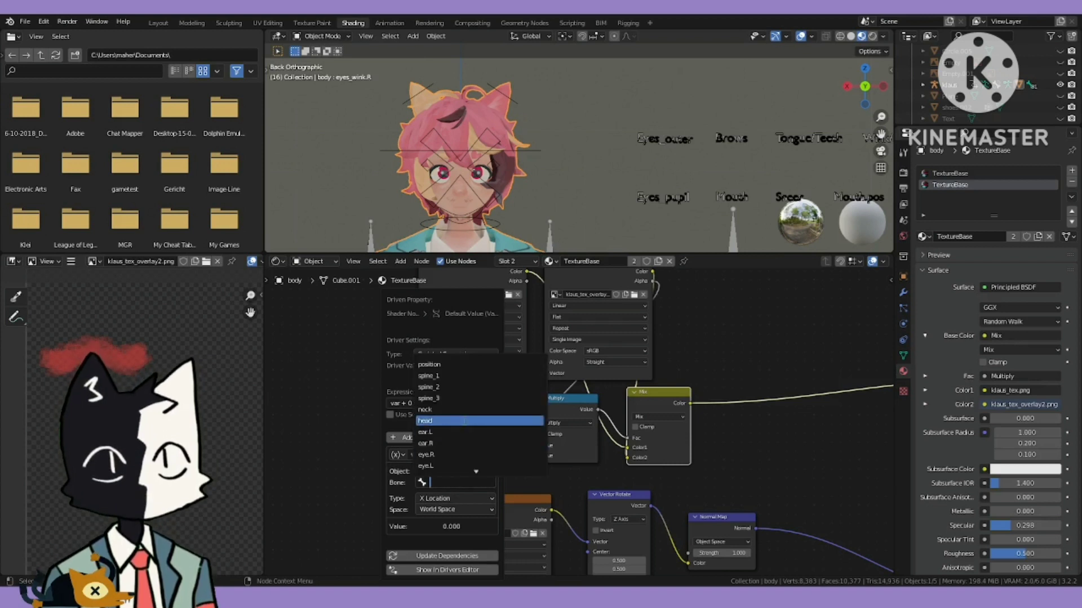
type("bl")
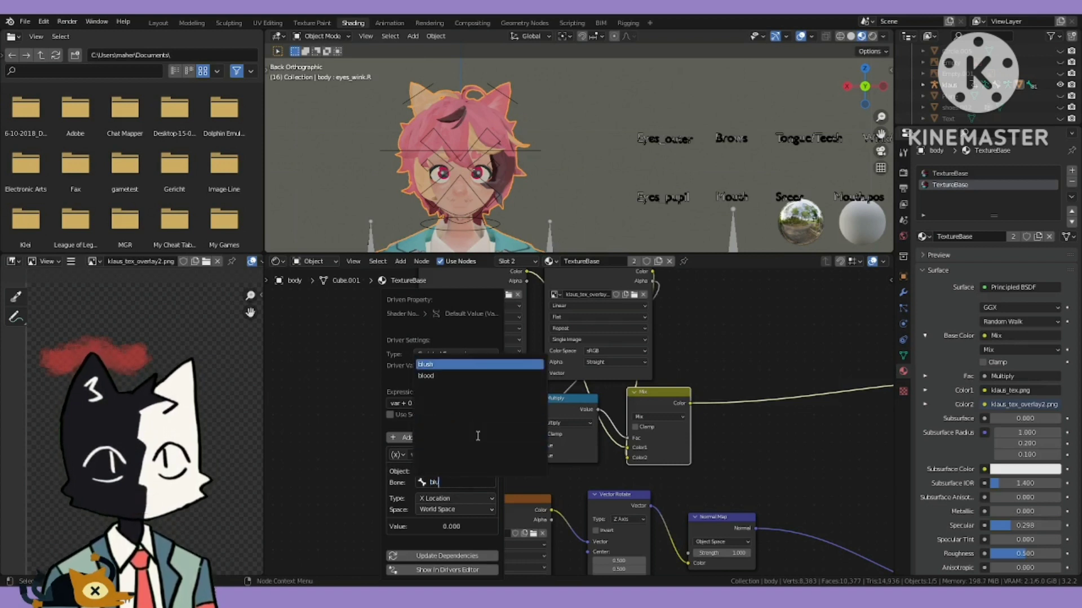
left_click(444, 365)
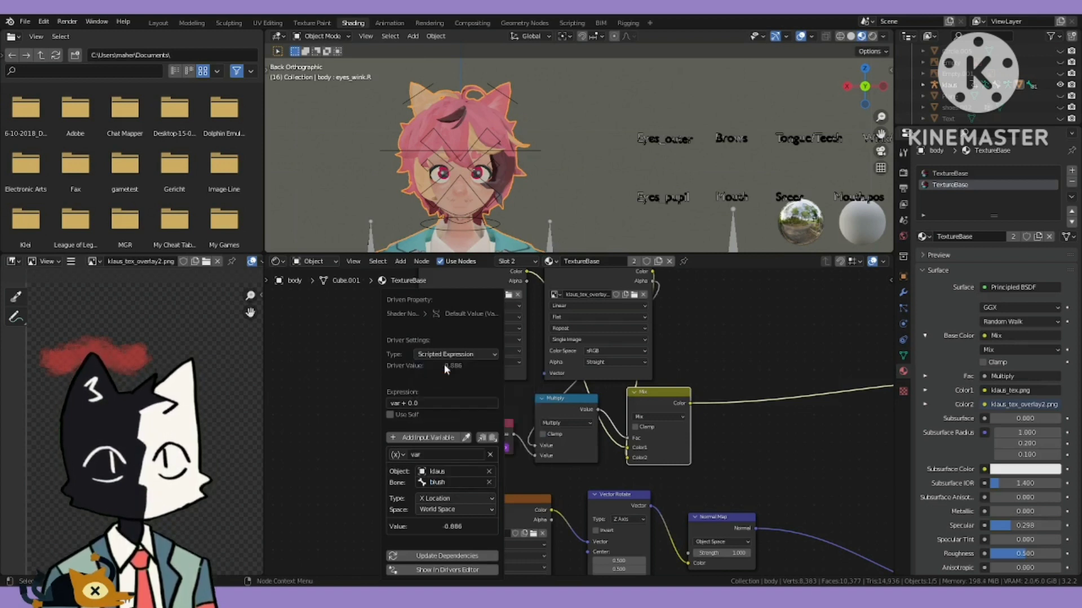
left_click(455, 510)
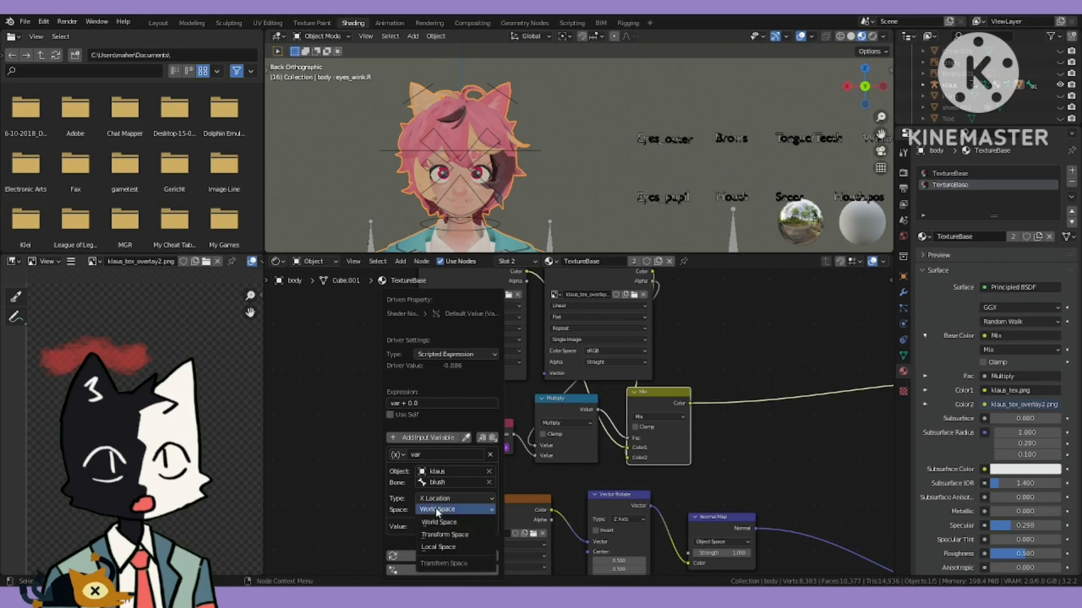
left_click(444, 548)
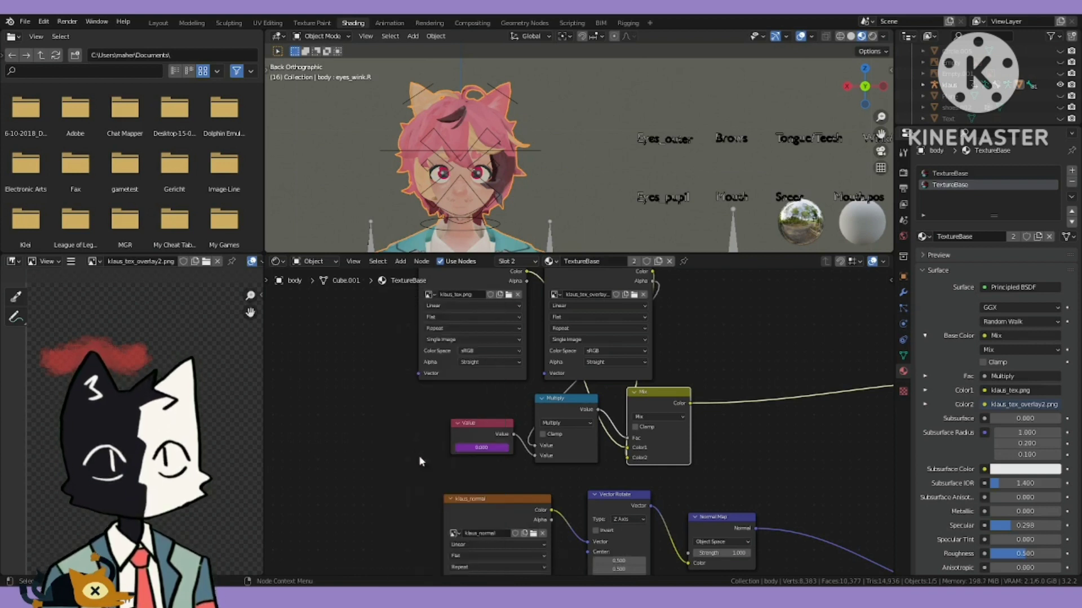
- Switch to the Rigging workspace and put the body mesh into Object Mode
scroll(519, 355, "down", 3)
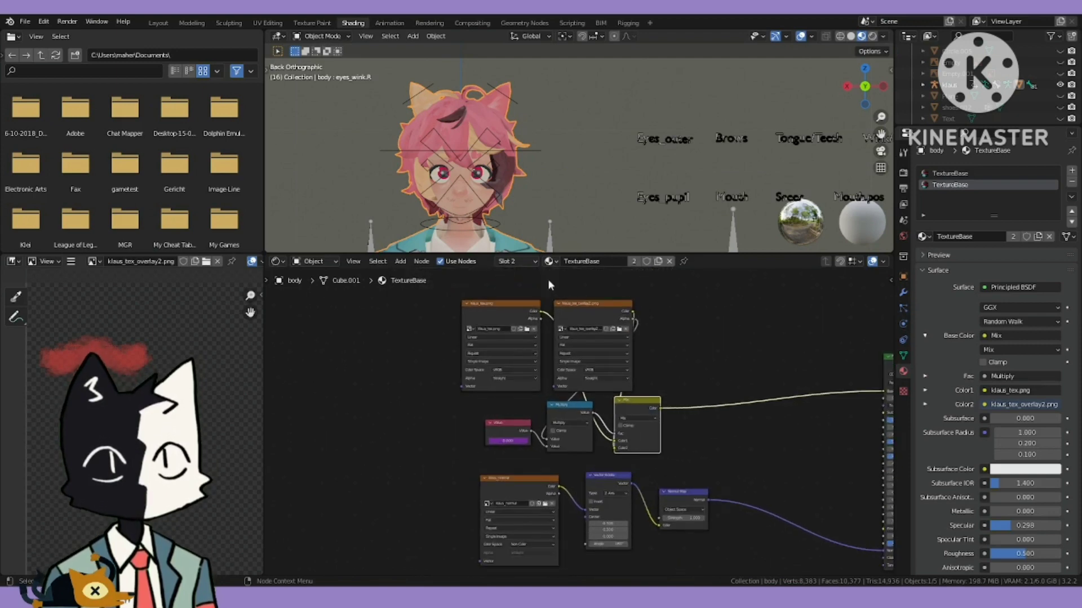
left_click(628, 23)
scroll(406, 197, "down", 3)
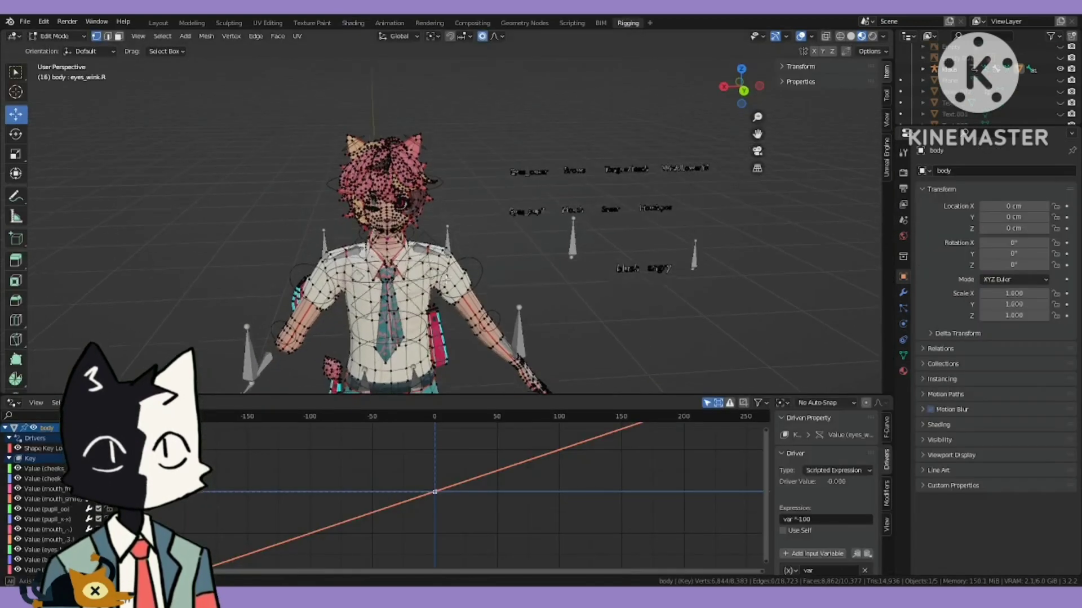
left_click(59, 37)
left_click(61, 48)
- Look through the body's driver channels and select the klaus armature in the viewport
scroll(420, 271, "down", 3)
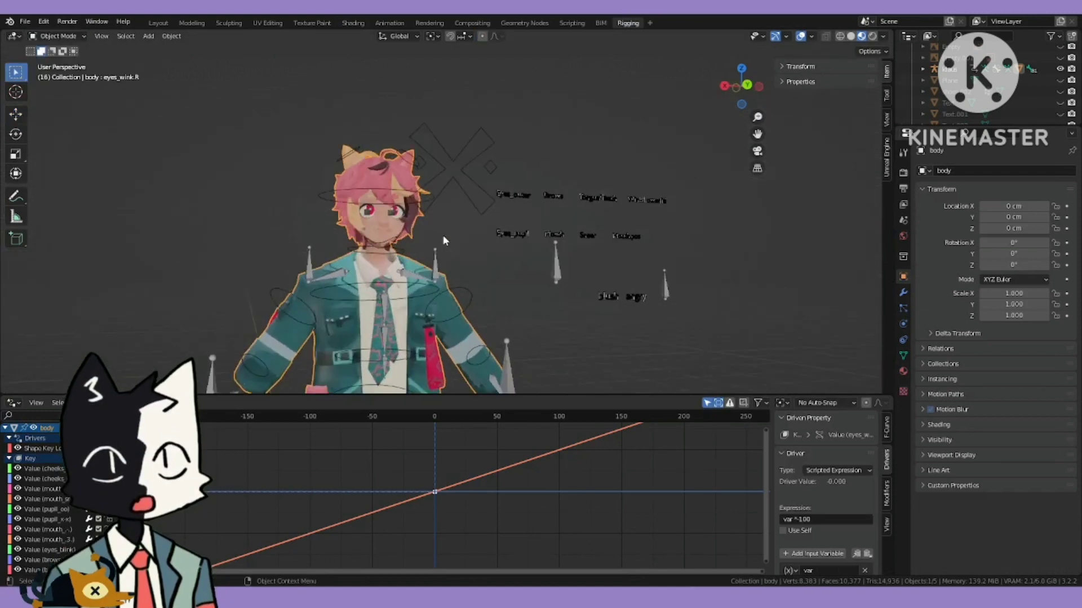
scroll(34, 496, "down", 8)
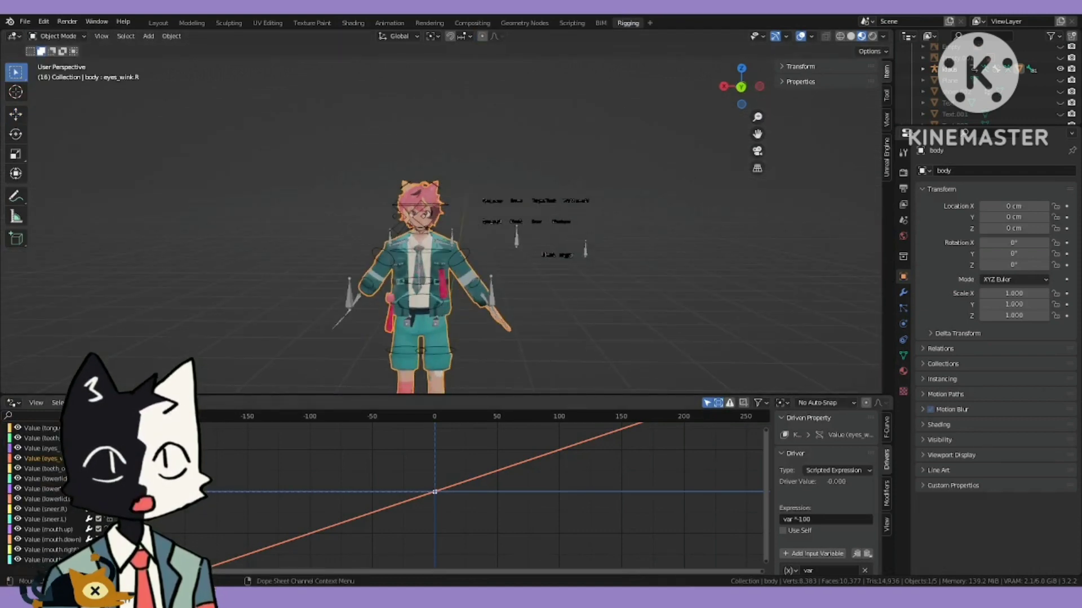
scroll(33, 496, "up", 8)
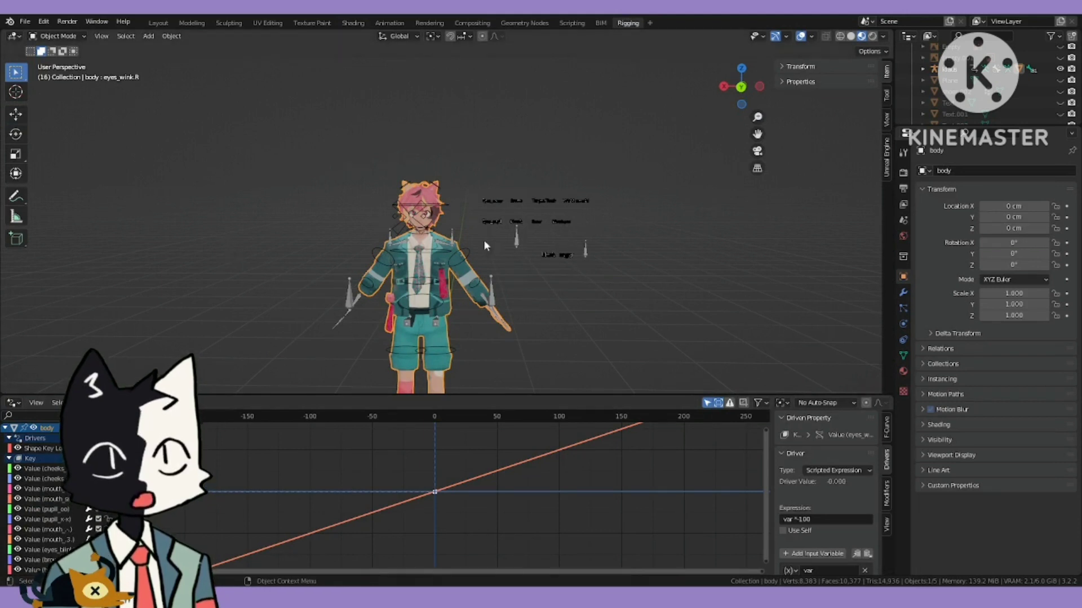
left_click(494, 203)
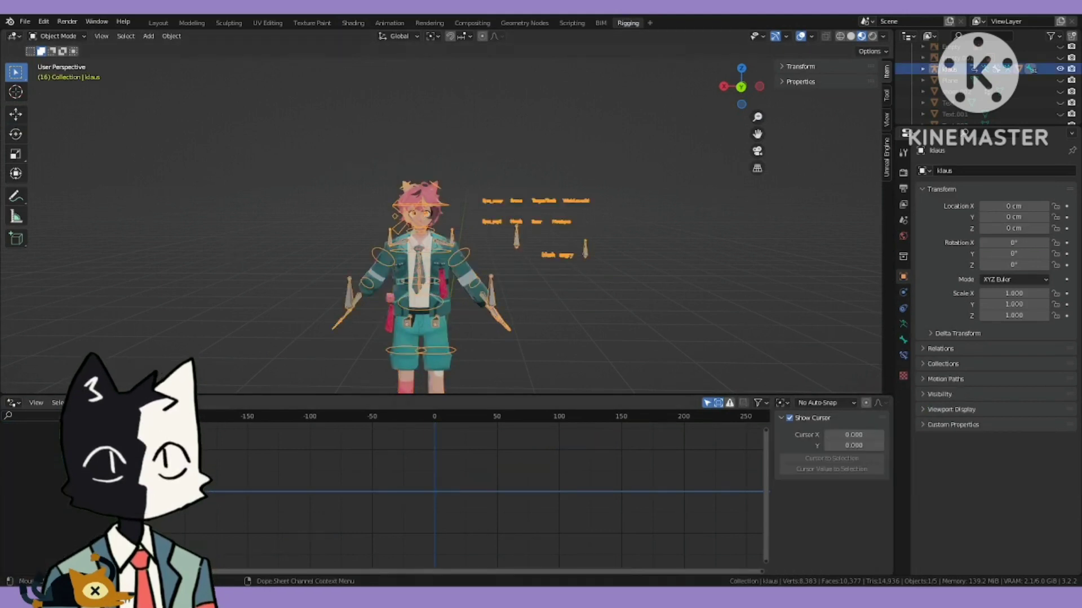
- Select the body mesh and look through its driver channels
left_click(426, 193)
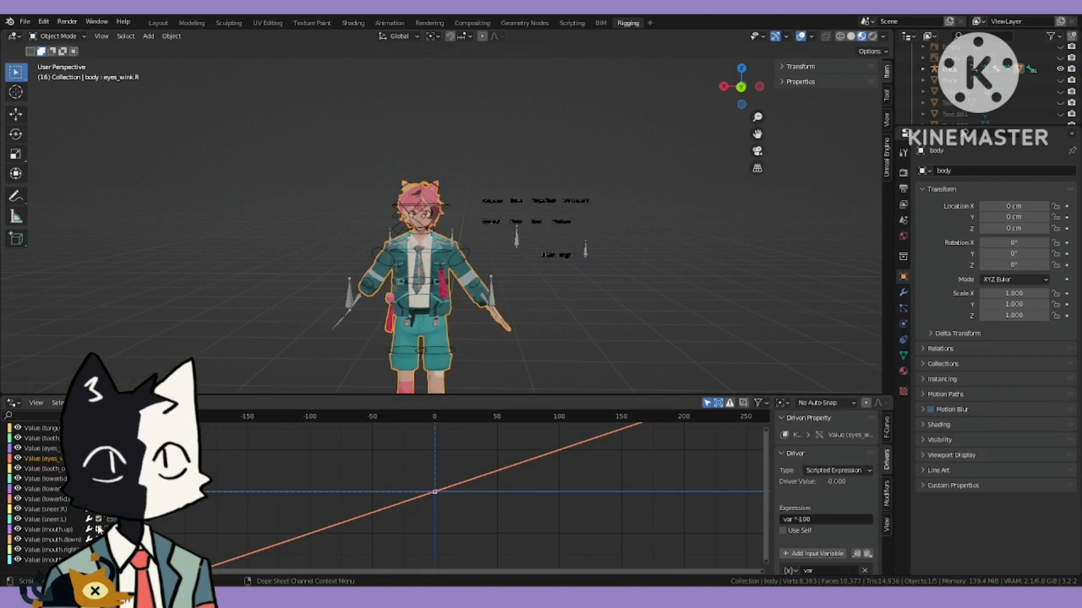
scroll(84, 526, "up", 5)
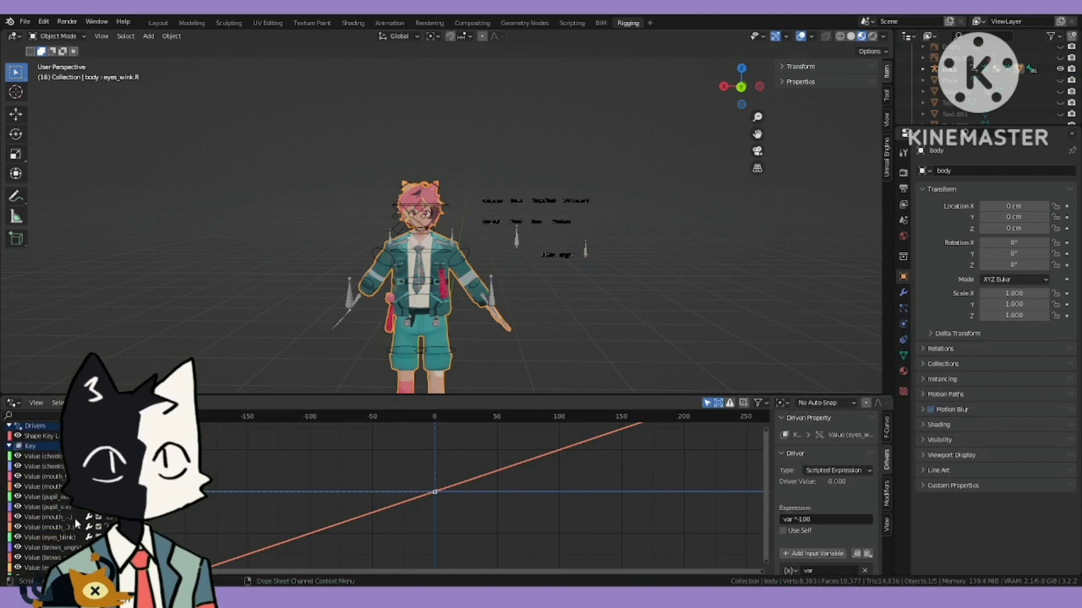
scroll(55, 442, "down", 6)
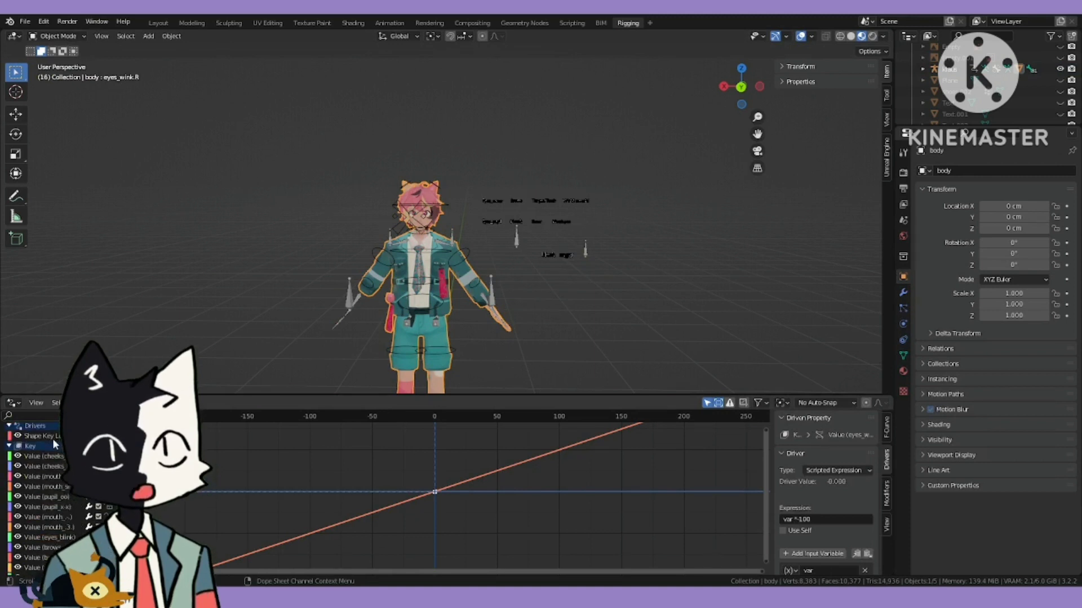
scroll(59, 459, "down", 4)
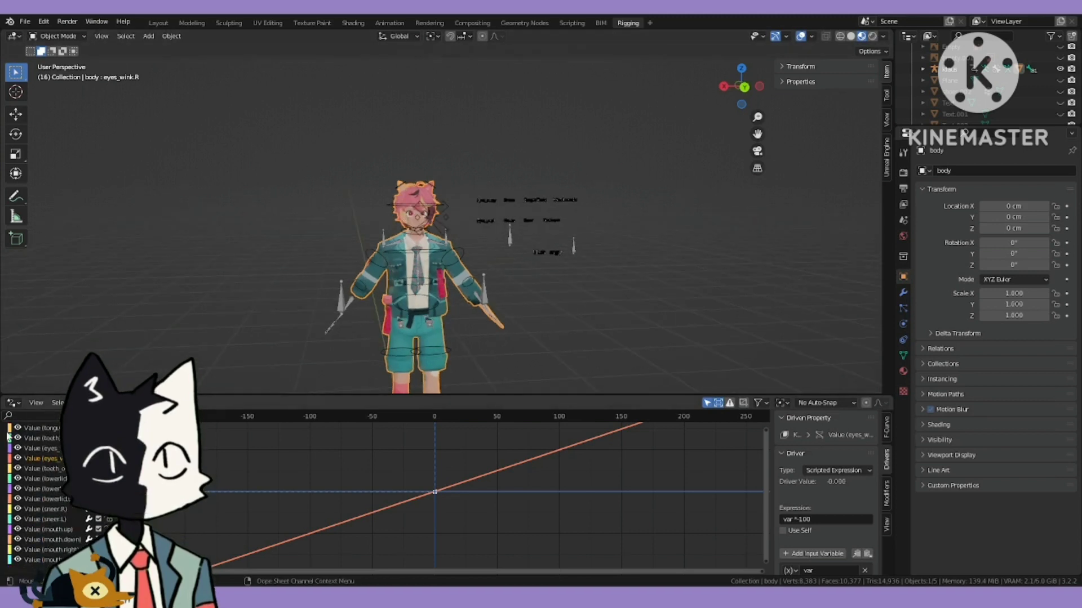
left_click(14, 402)
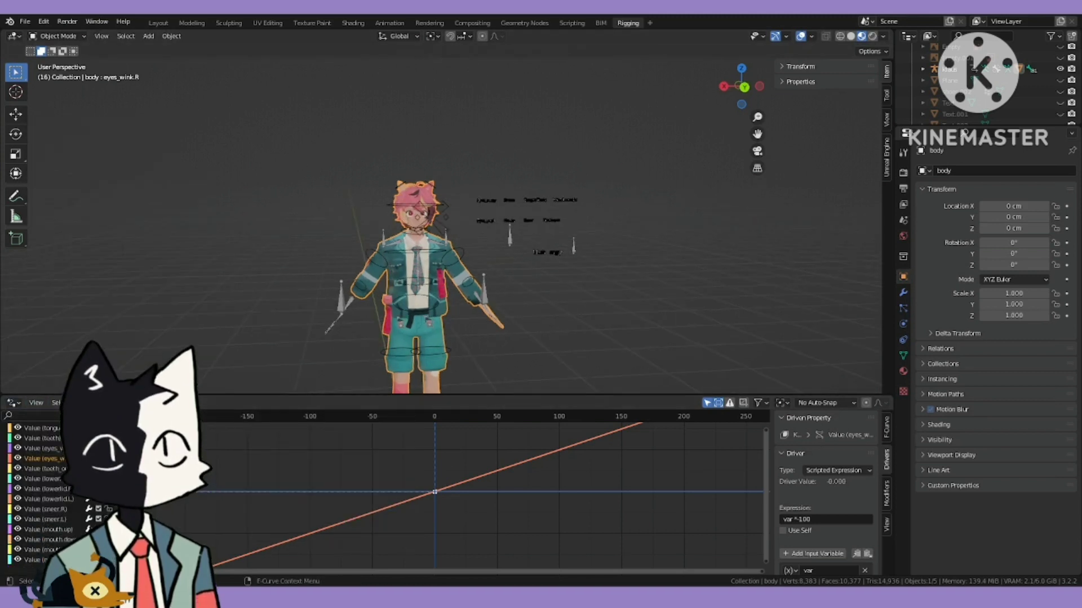
left_click(14, 403)
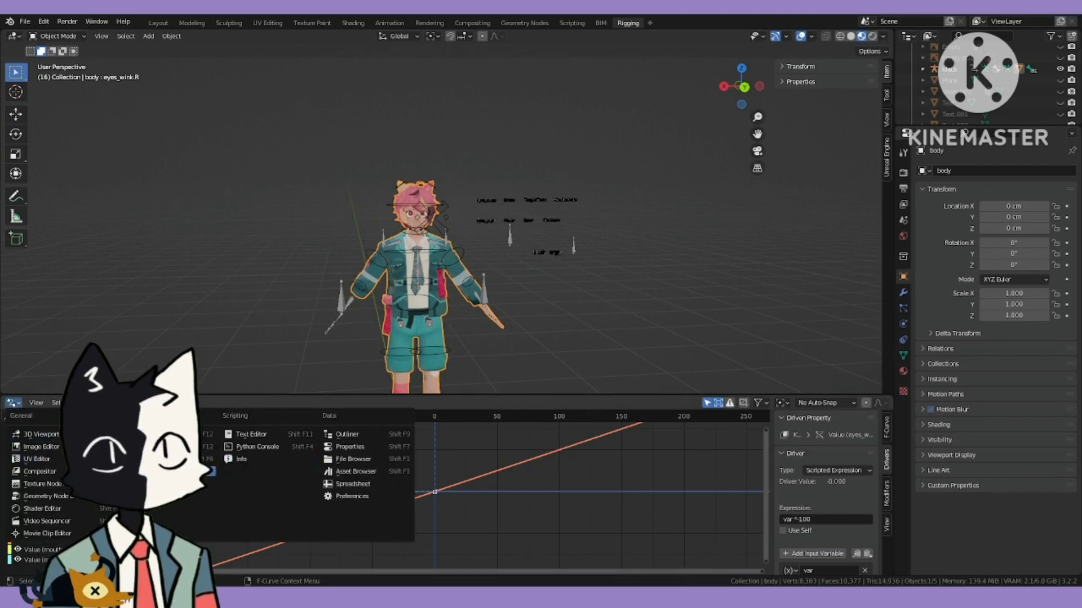
left_click(497, 477)
scroll(266, 248, "up", 3)
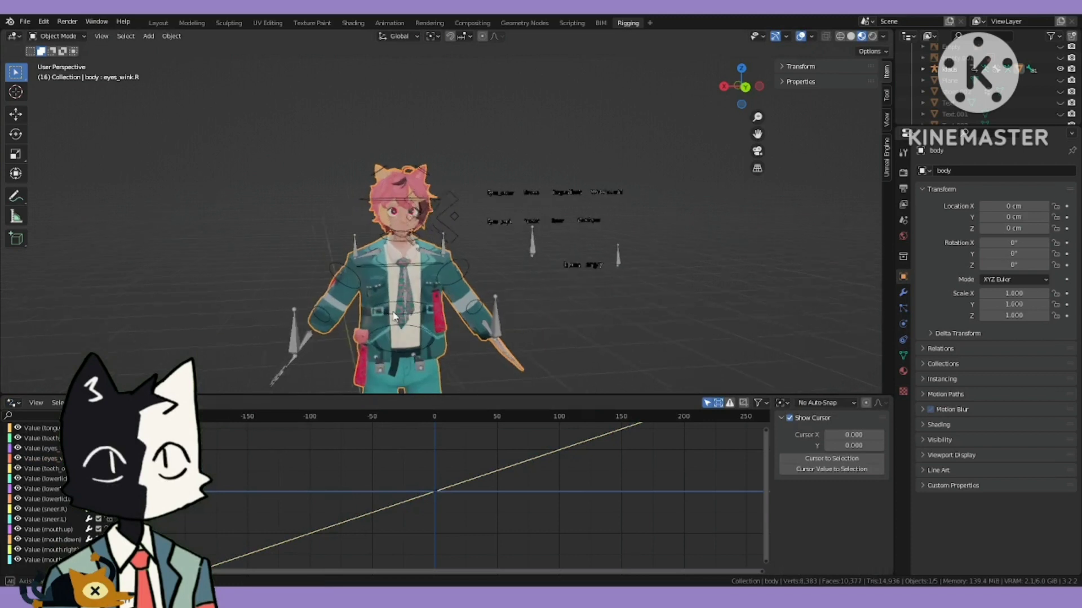
left_click(43, 21)
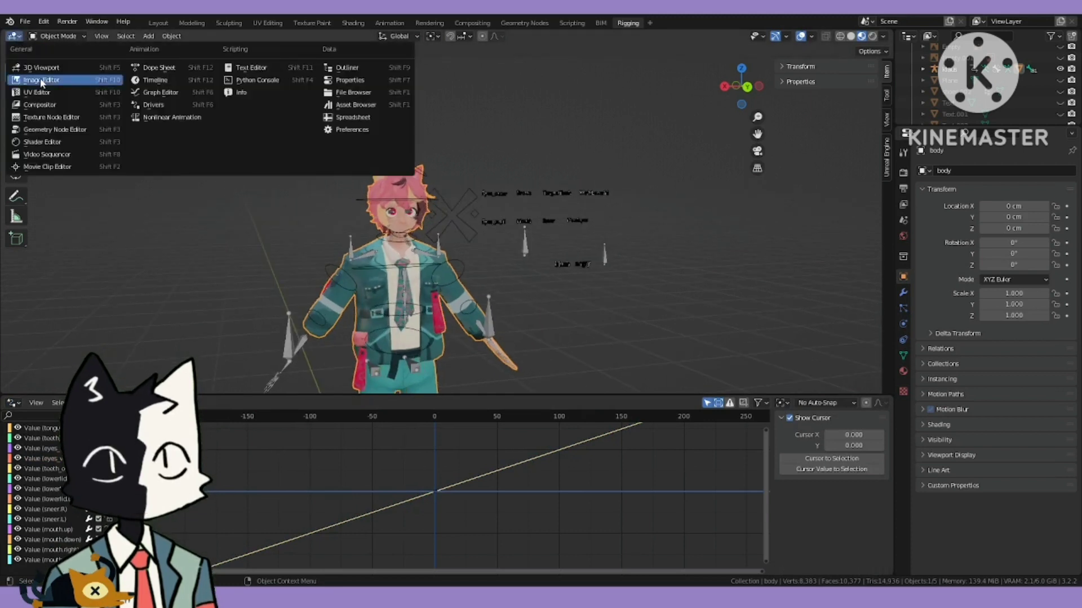
scroll(497, 167, "up", 2)
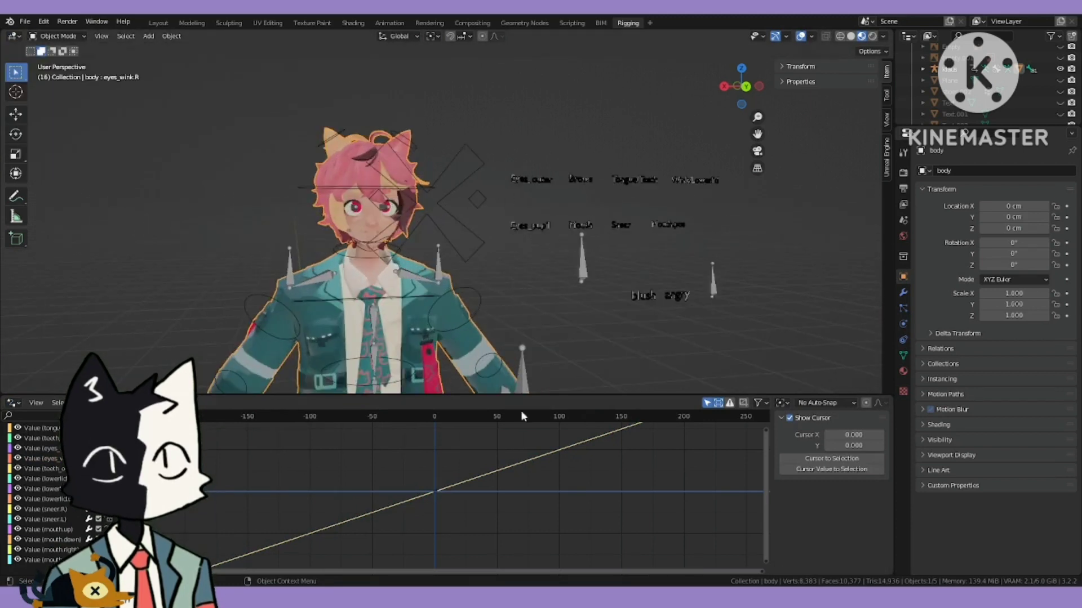
- Examine the body's TextureBase shader driver channels and the settings of the blush driver variable
scroll(34, 496, "up", 5)
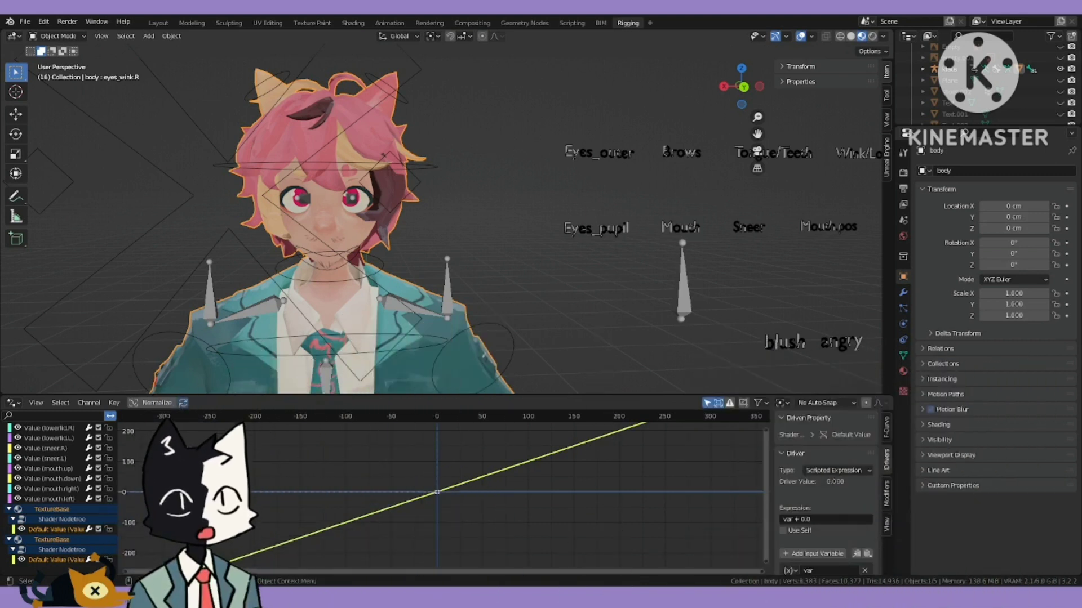
scroll(56, 490, "up", 2)
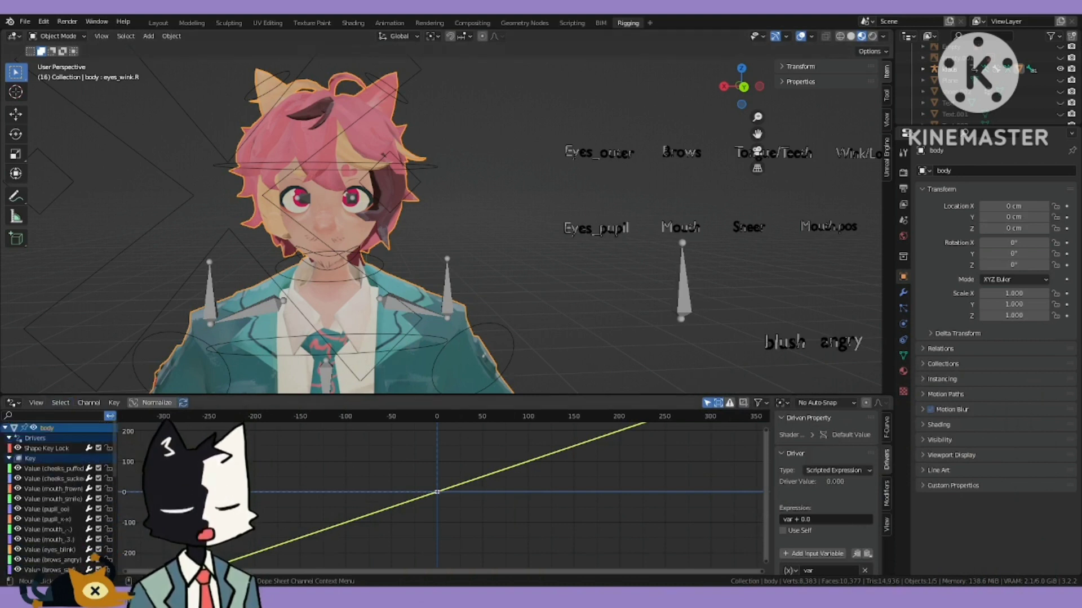
scroll(12, 490, "down", 1)
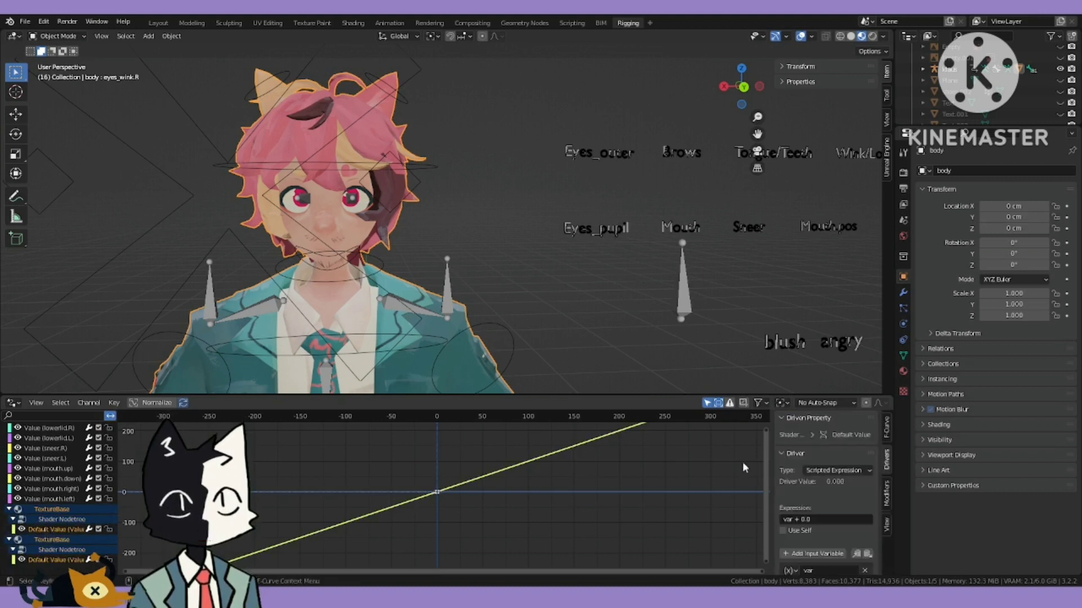
scroll(803, 467, "down", 5)
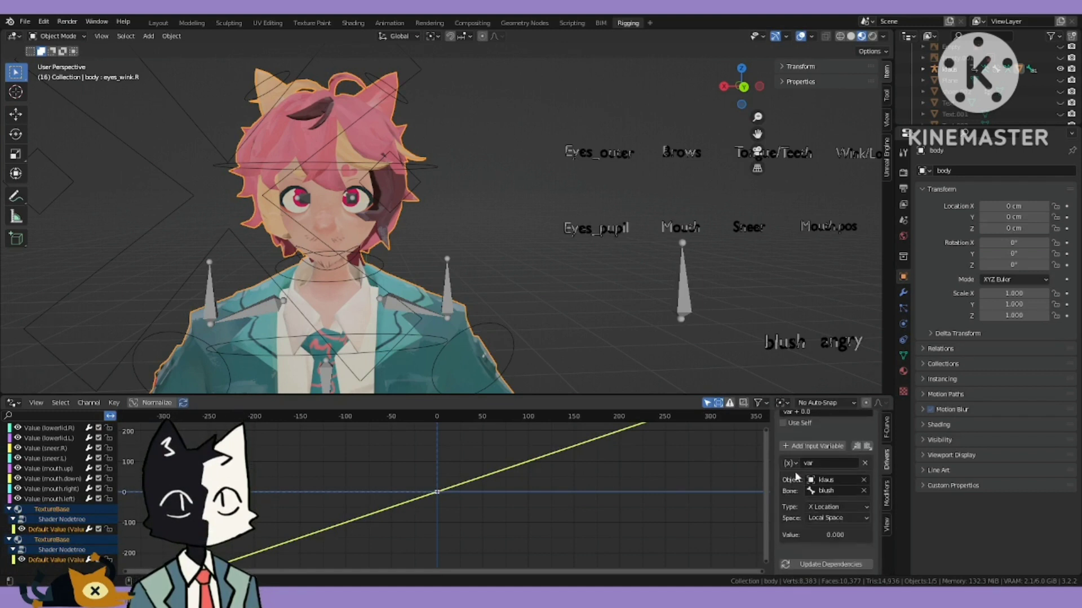
right_click(61, 533)
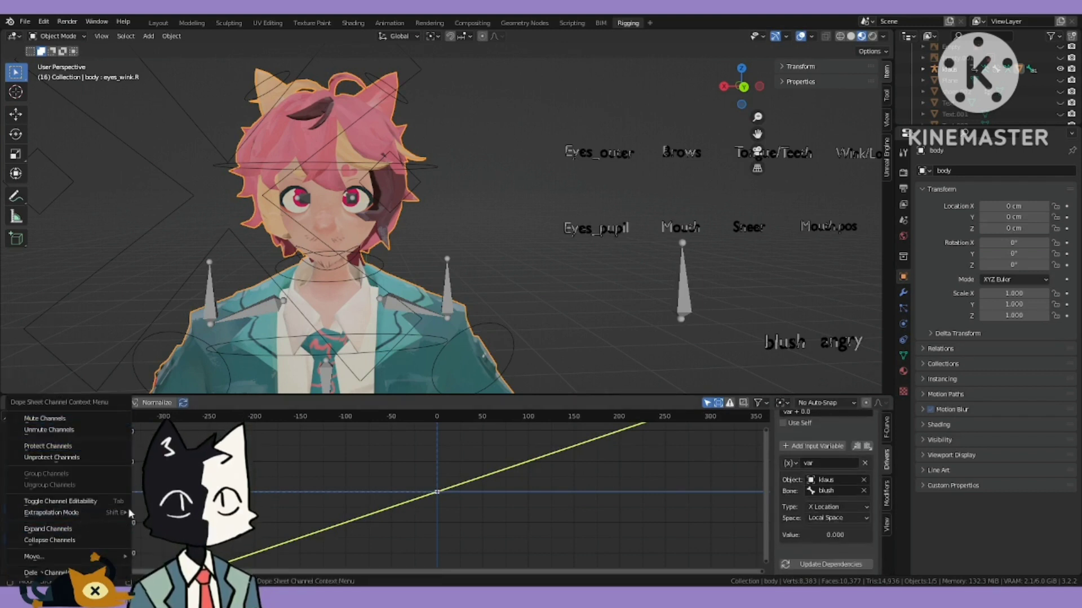
left_click(84, 528)
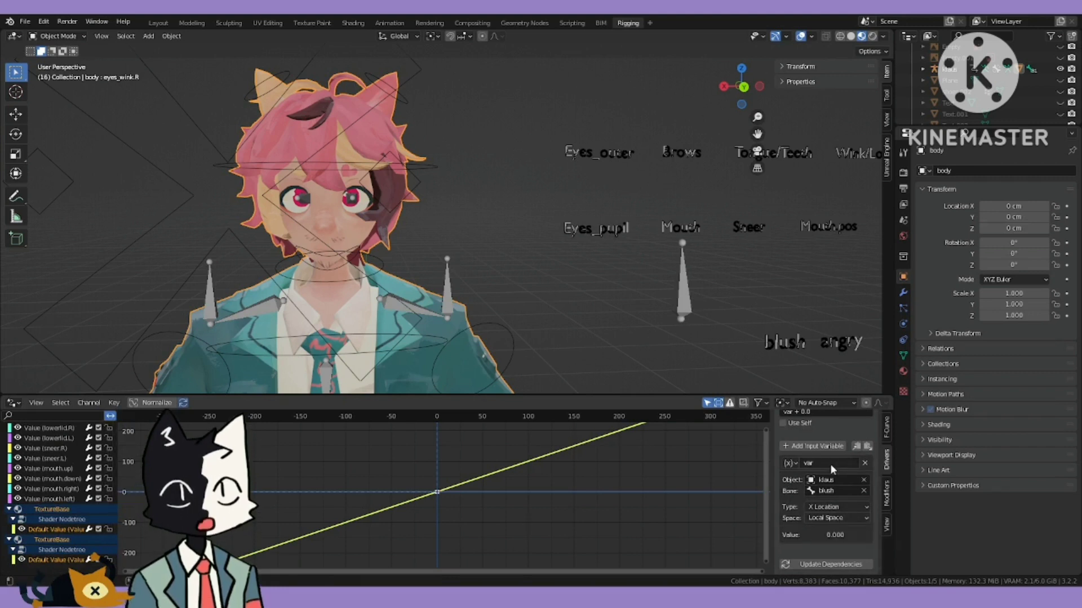
- Set the blush driver variable's type to Y Location and the driver's expression to var*100
scroll(834, 521, "up", 3)
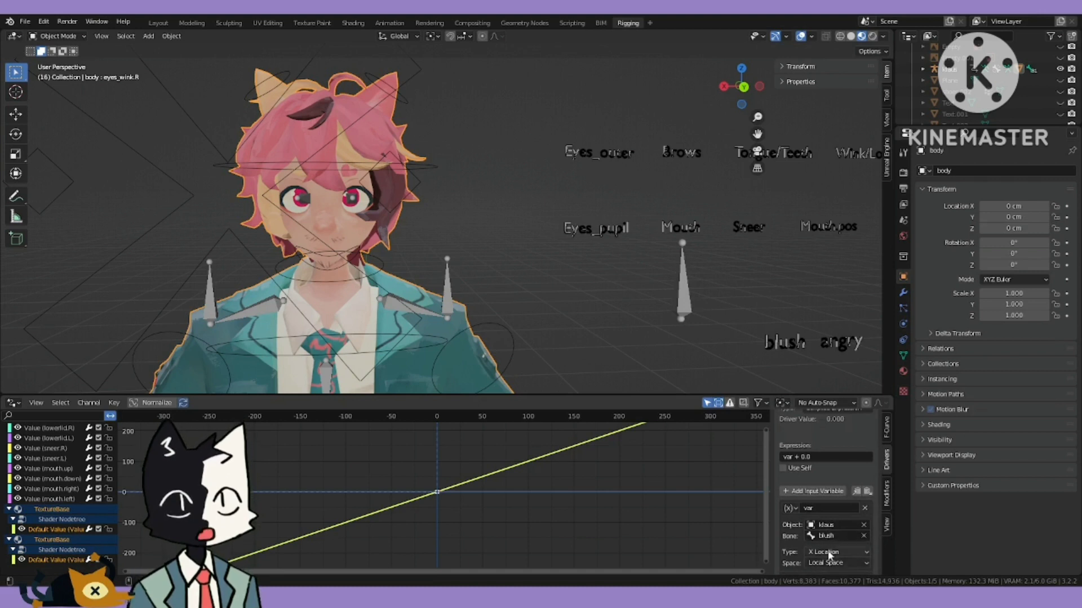
scroll(545, 307, "down", 2)
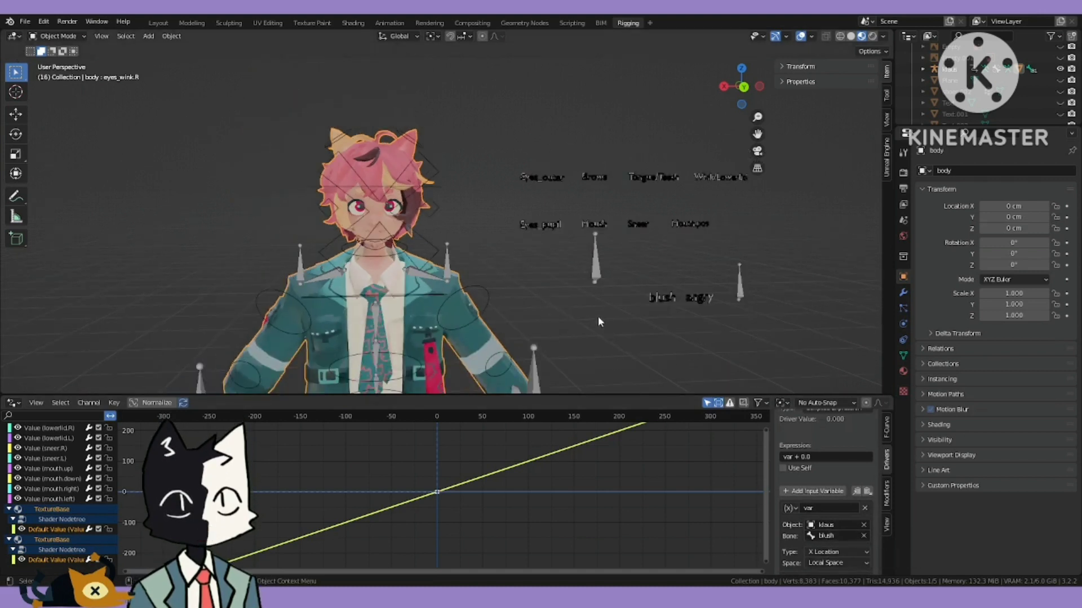
left_click(842, 552)
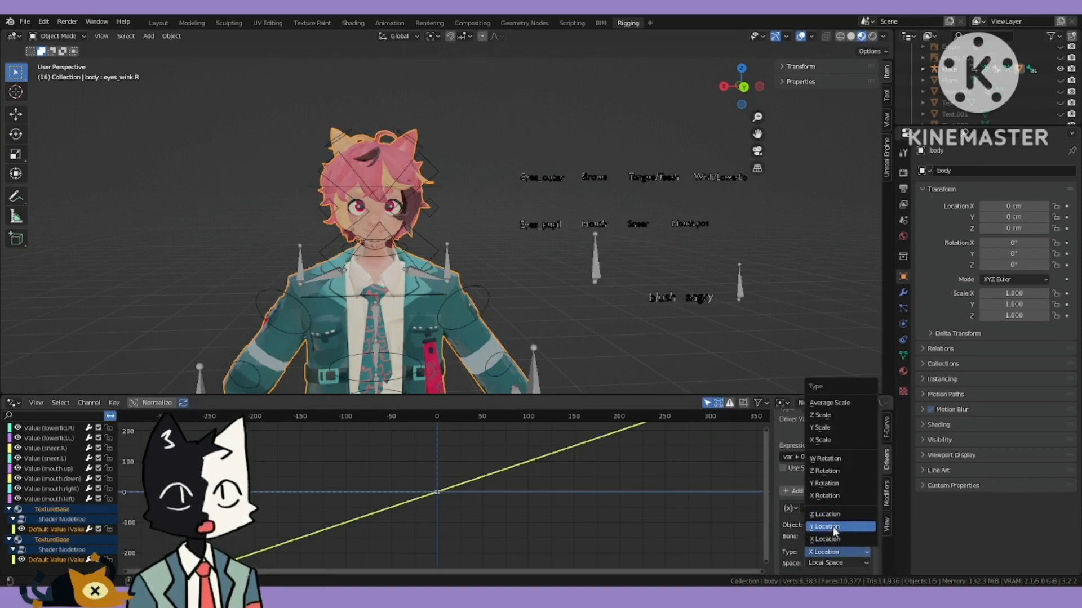
left_click(834, 528)
left_click(837, 457)
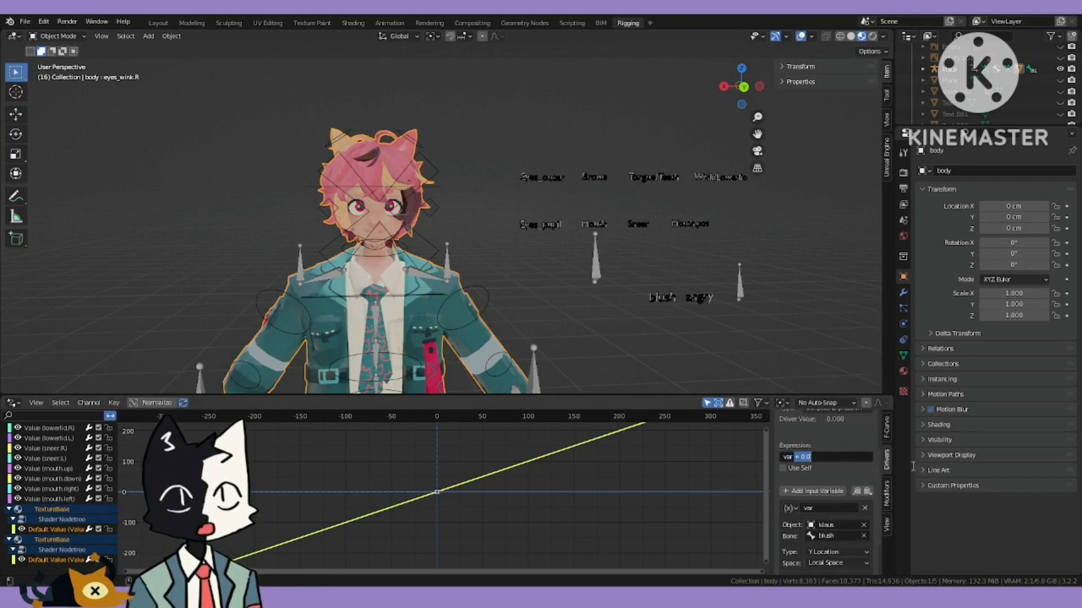
key("BackSpace")
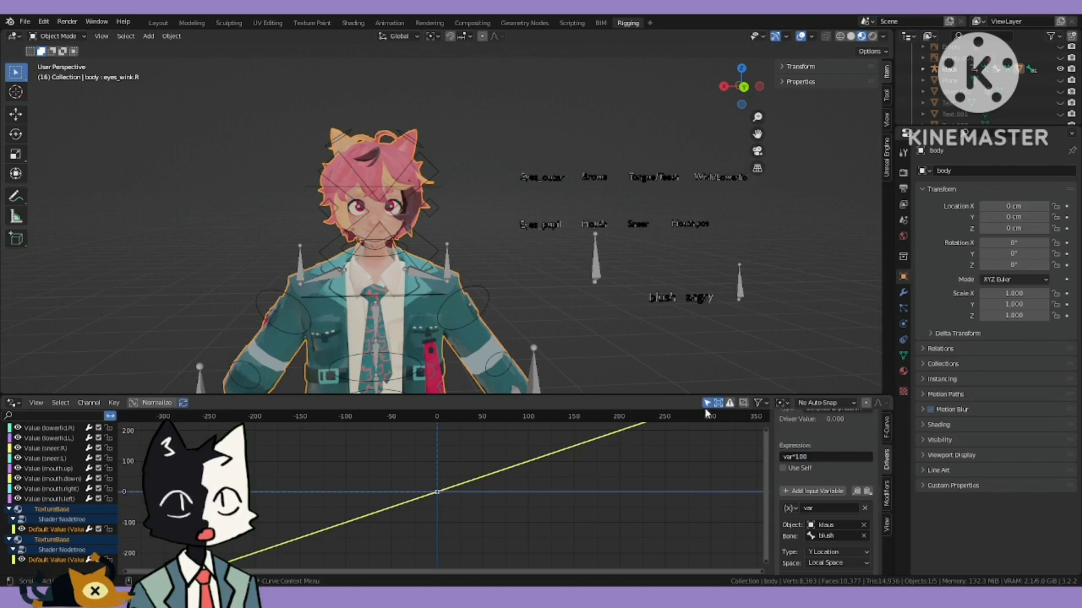
- Put the klaus armature into Edit Mode and select the blush bone for a closer look
scroll(714, 304, "up", 5)
scroll(762, 343, "down", 2)
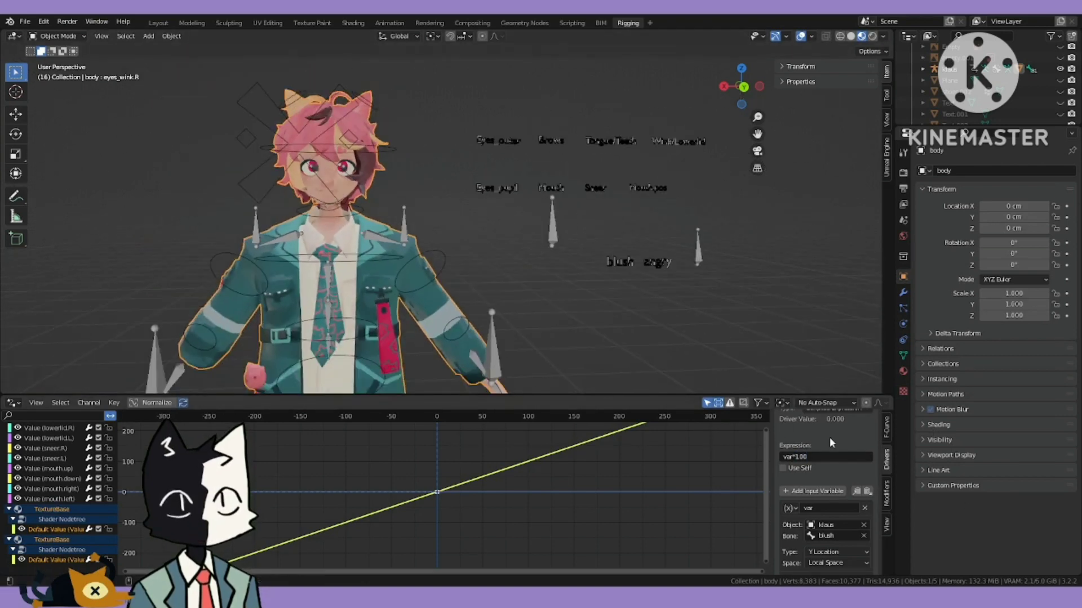
scroll(829, 442, "up", 3)
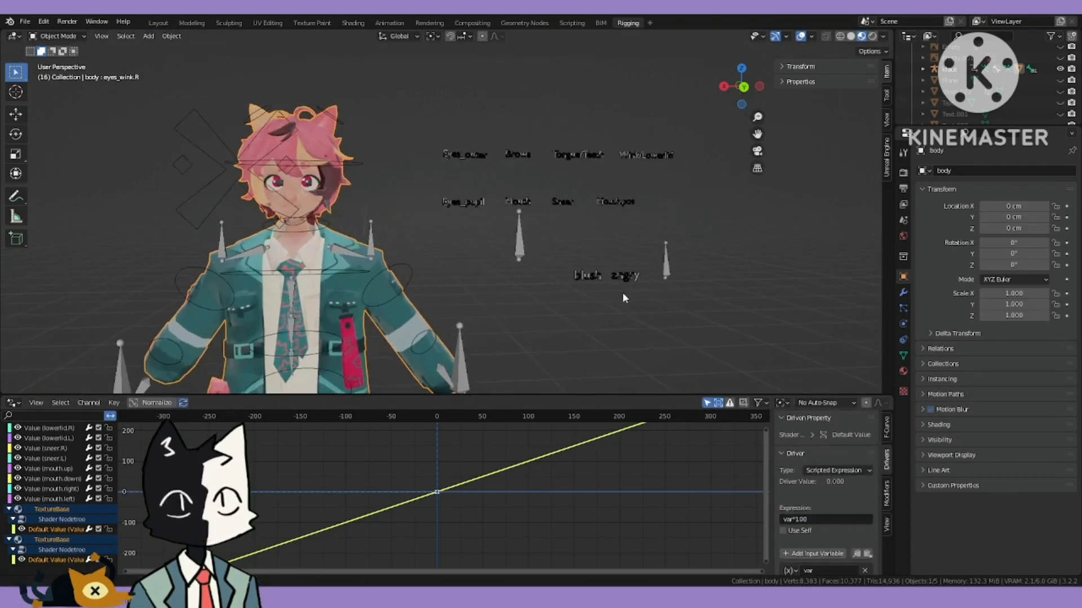
left_click(597, 280)
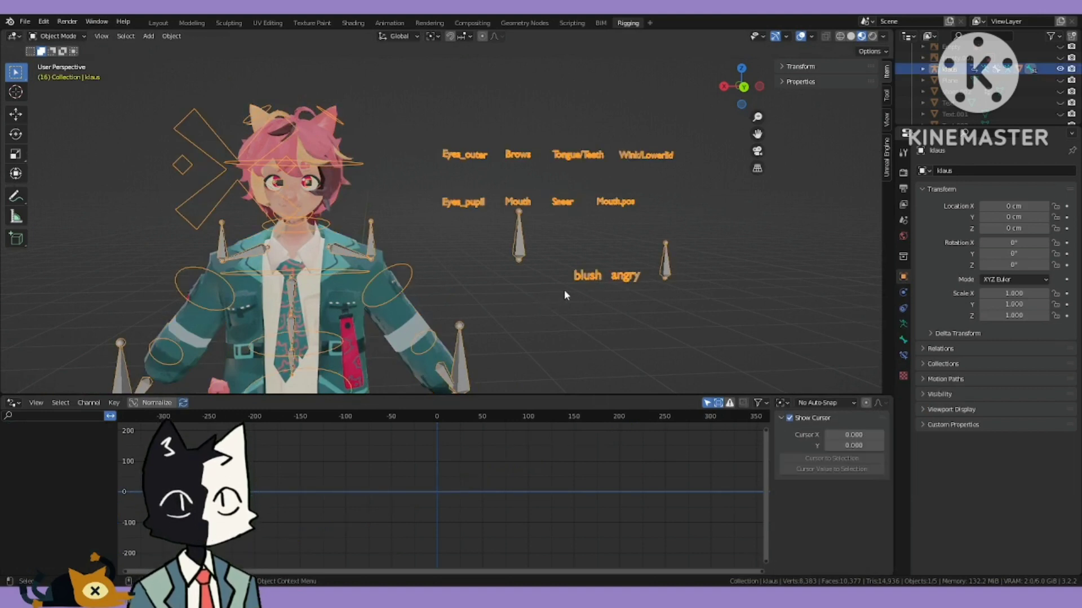
middle_click_drag(602, 282, 588, 283, "shift")
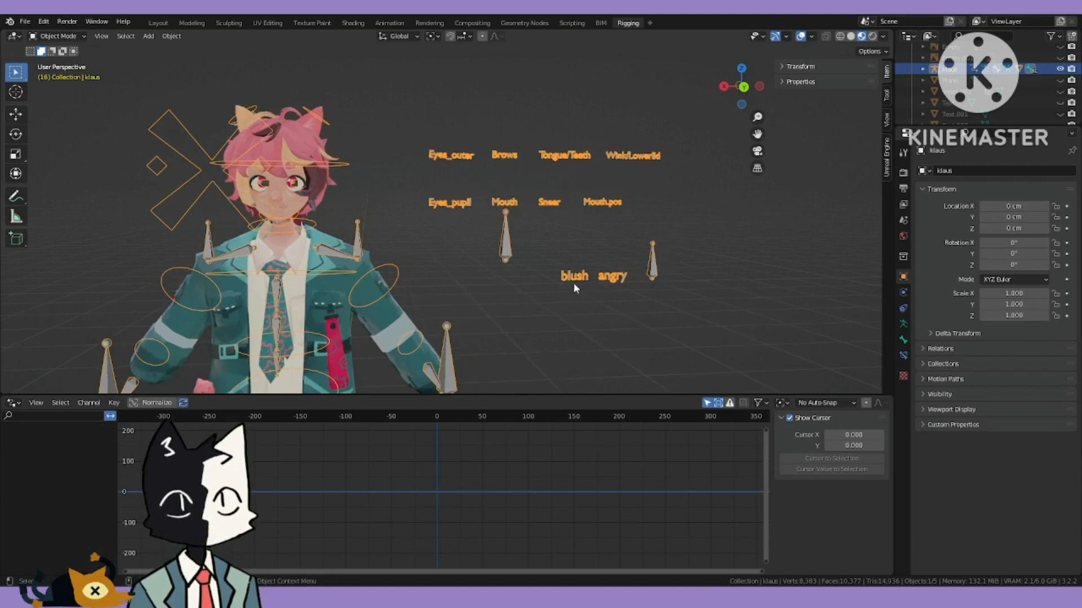
key("Tab")
left_click(576, 268)
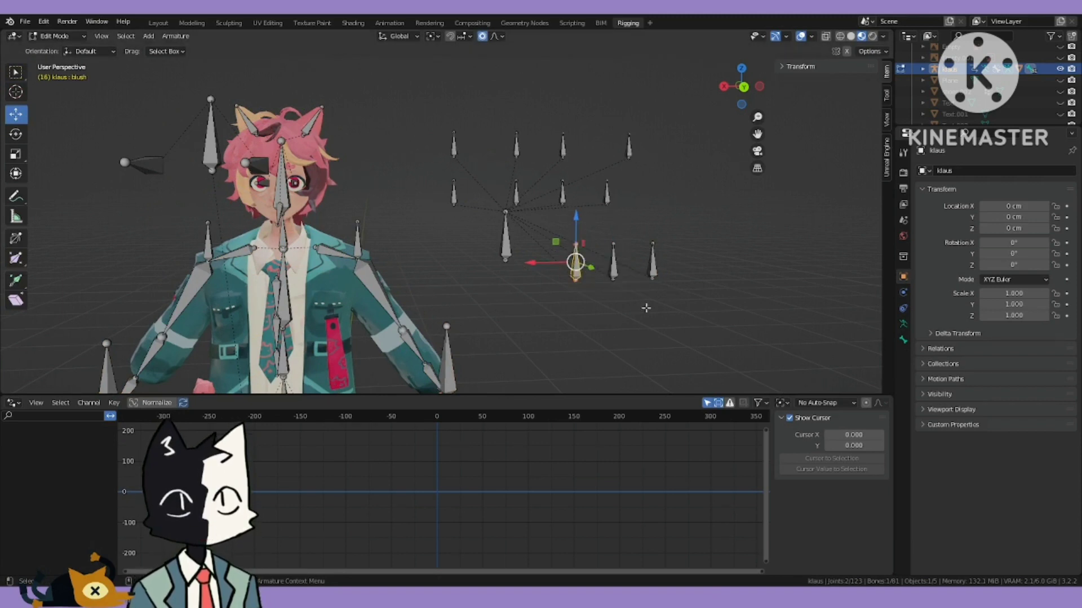
middle_click_drag(646, 308, 633, 307)
scroll(633, 307, "up", 3)
middle_click_drag(414, 205, 265, 177, "shift")
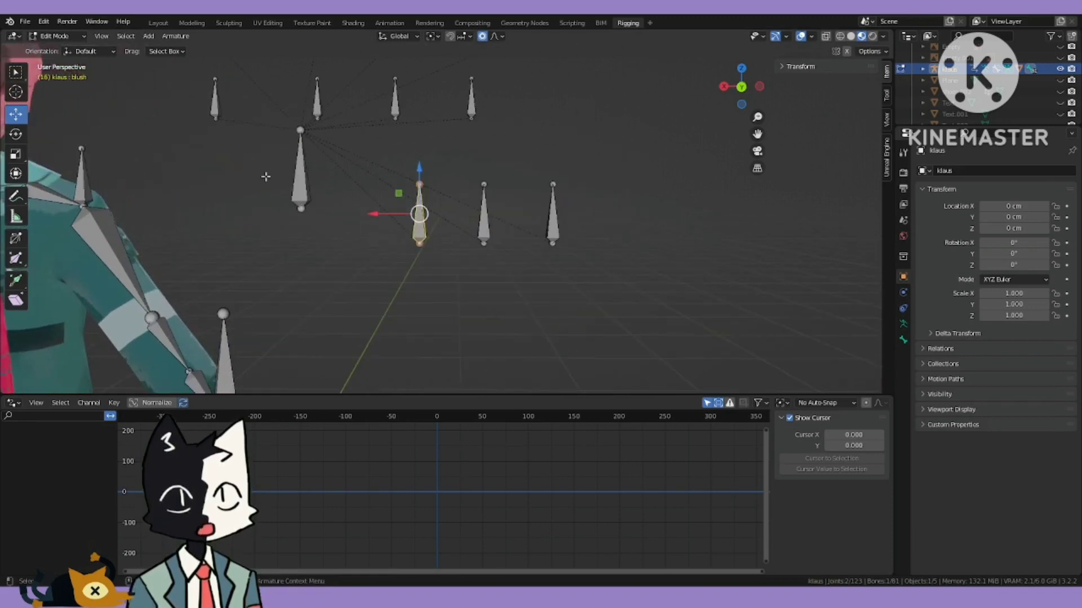
- Return the klaus armature to Object Mode and select the body mesh
left_click(55, 37)
scroll(136, 125, "down", 3)
left_click(73, 38)
left_click(73, 49)
left_click(139, 96)
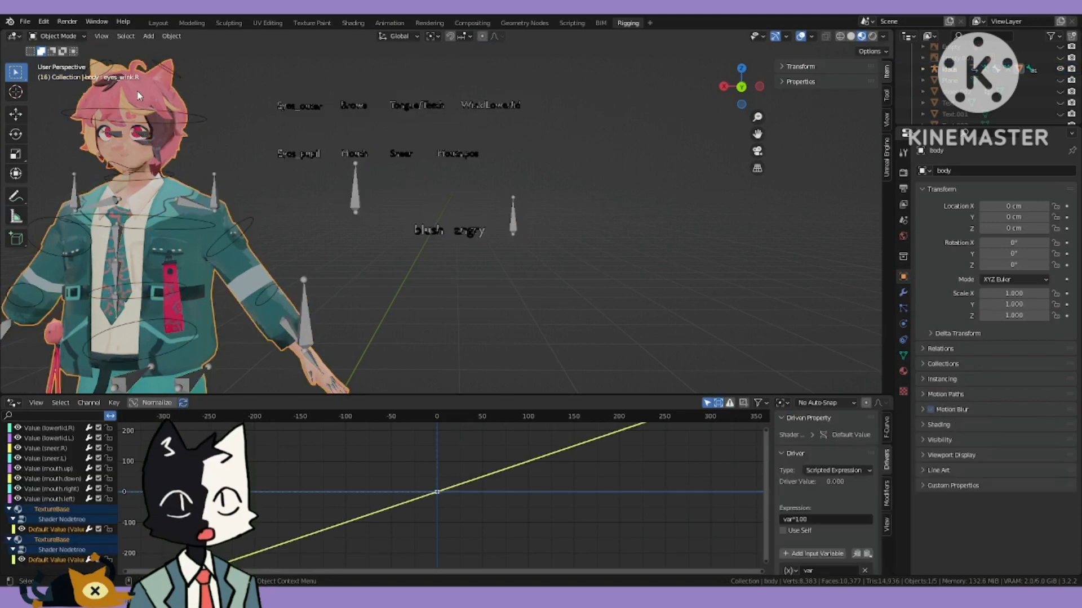
- Select the klaus armature through the blush control and switch it to Pose Mode
scroll(473, 215, "up", 3)
middle_click_drag(439, 223, 555, 246, "shift")
middle_click_drag(298, 207, 457, 262, "shift")
left_click(526, 284)
left_click(62, 38)
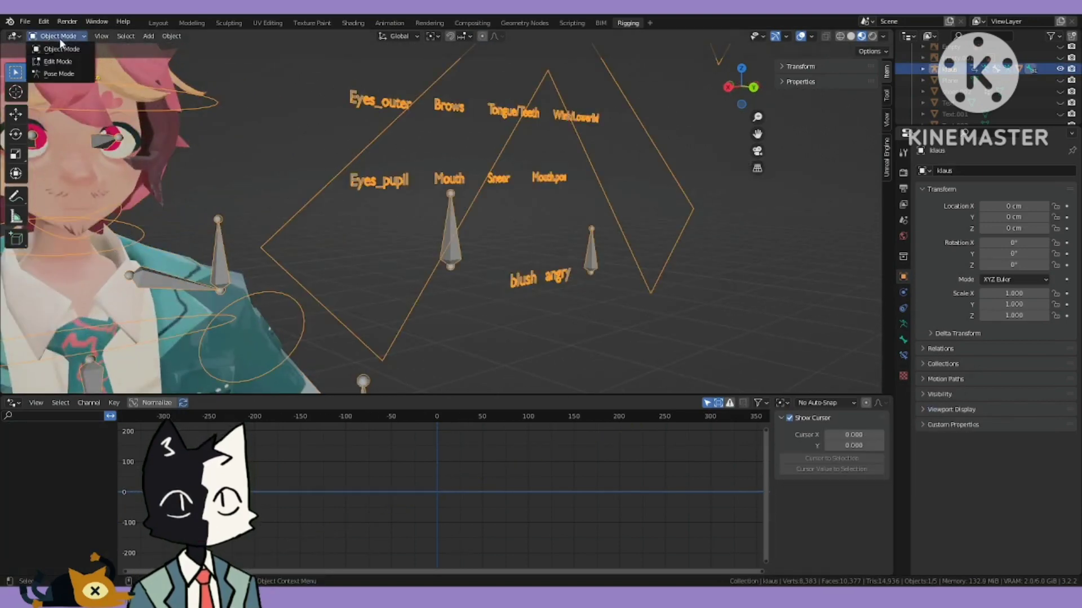
left_click(62, 74)
- Try moving the blush bone slightly upward in the viewport and undo the move
middle_click_drag(151, 123, 545, 244)
left_click_drag(585, 257, 585, 245)
key("ctrl+z")
middle_click_drag(586, 251, 434, 217)
scroll(563, 276, "down", 4)
middle_click_drag(617, 298, 510, 281, "shift")
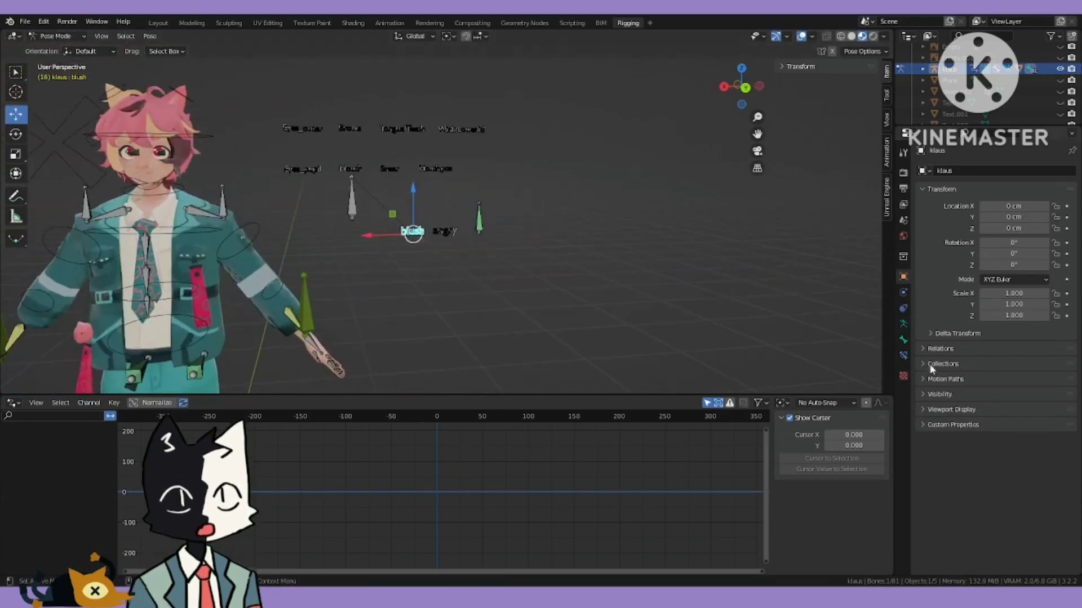
- Add a Limit Location constraint to the blush bone
left_click(903, 356)
left_click(950, 172)
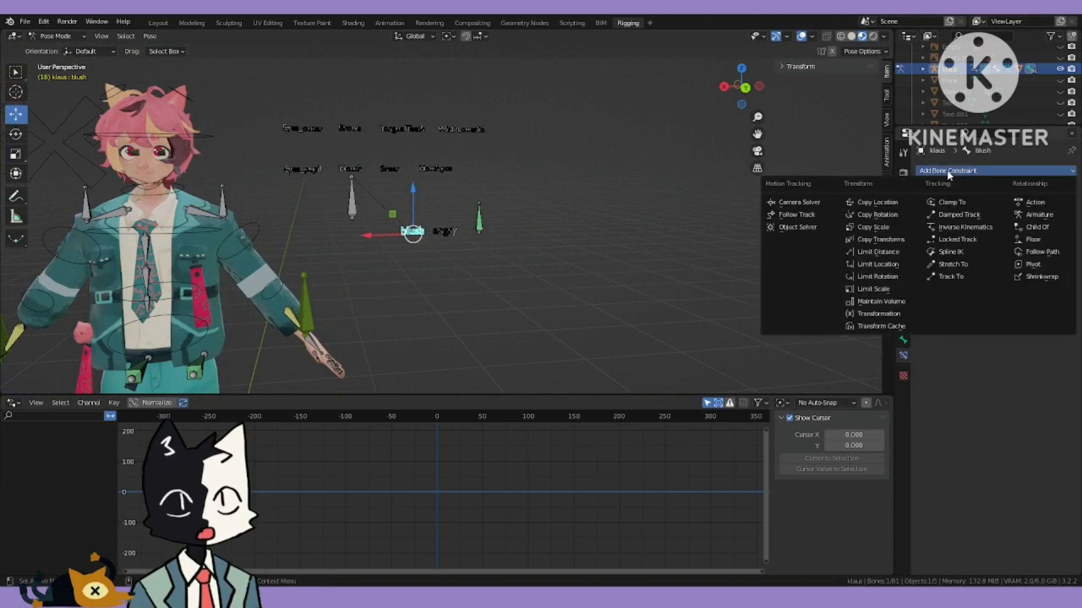
left_click(896, 264)
- Enable the minimum and maximum X, Y and Z limits in the blush bone's Limit Location constraint
scroll(786, 226, "up", 5)
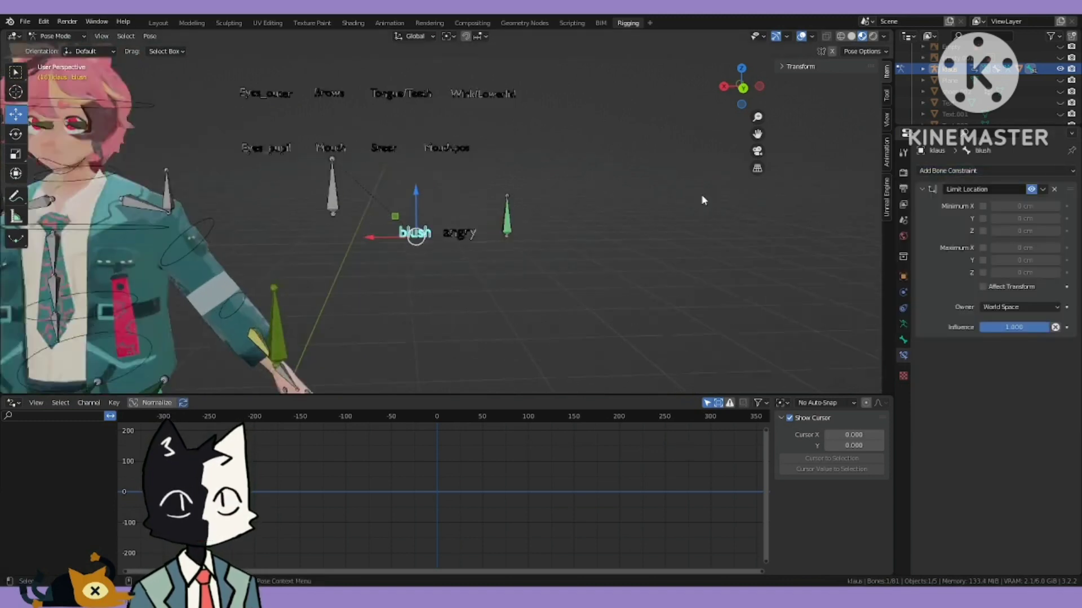
left_click(983, 206)
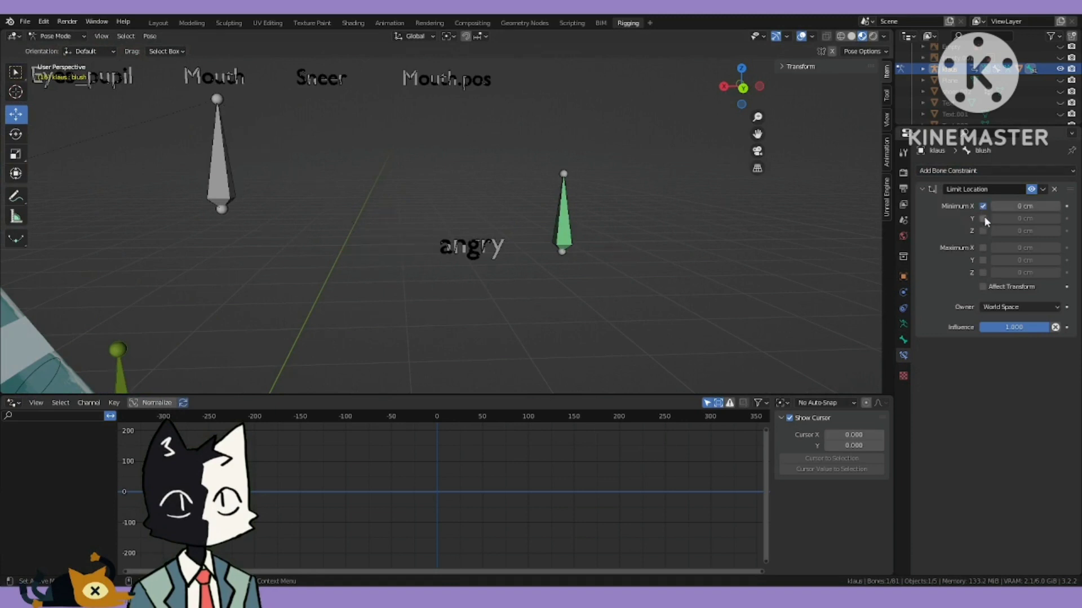
left_click(983, 218)
left_click(983, 231)
left_click(983, 248)
left_click(983, 261)
left_click(983, 272)
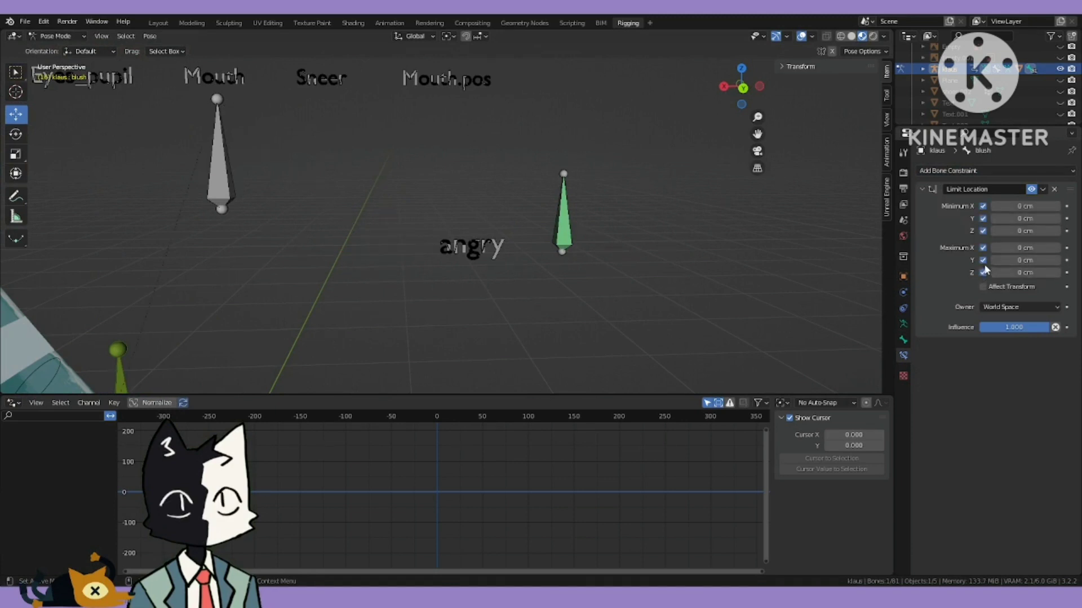
- Set the maximum Y of the blush bone's Limit Location constraint to 1 cm
left_click(1025, 260)
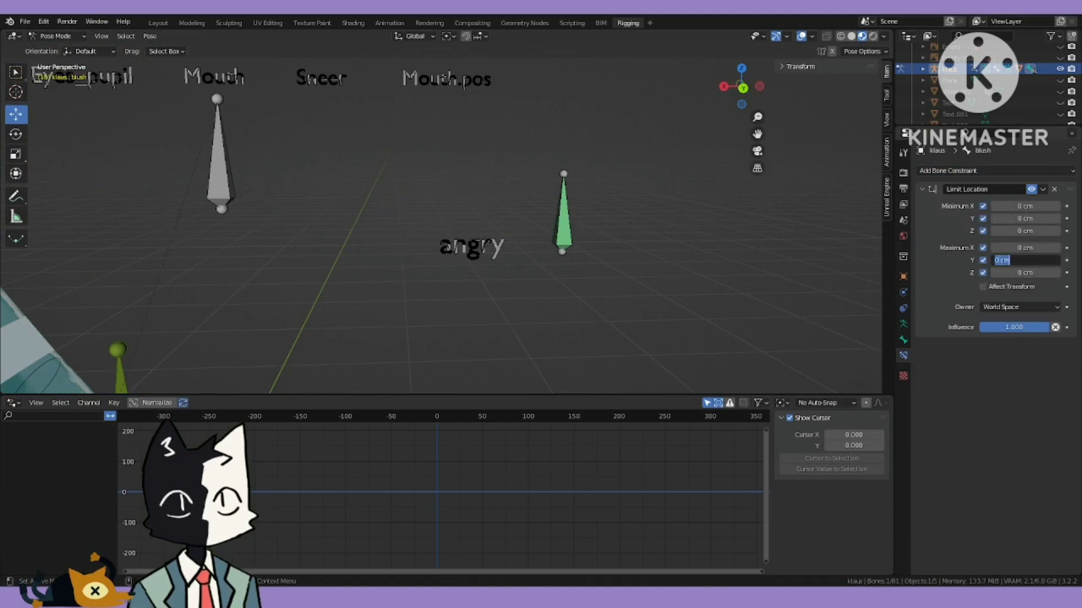
left_click_drag(999, 260, 946, 251)
type("1")
key("Return")
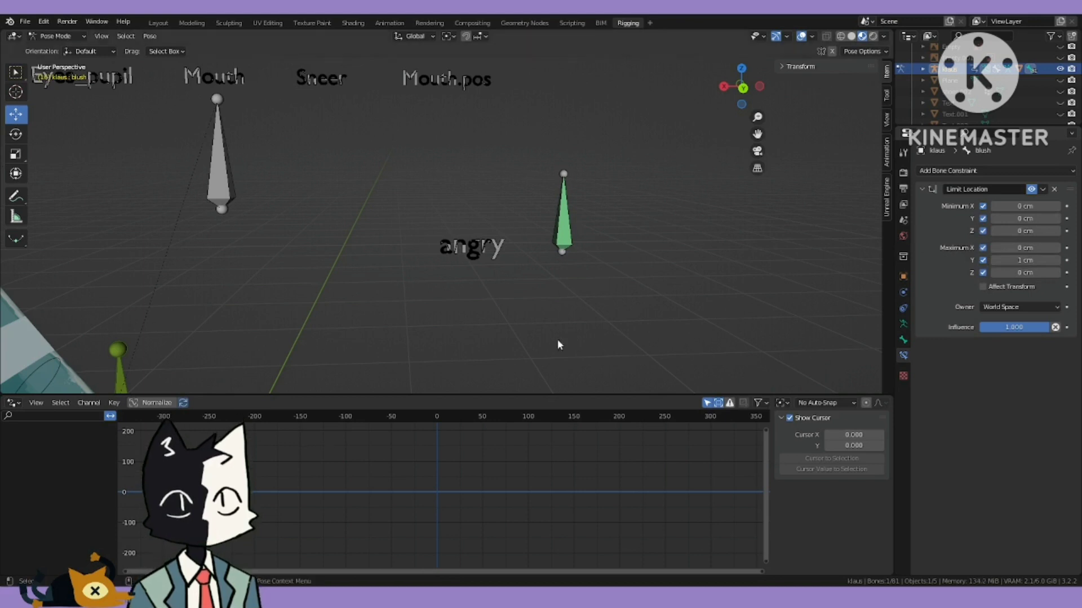
- Undo the limit settings entered in the blush bone's Limit Location constraint
left_click(490, 245)
key("KP_Decimal")
scroll(492, 246, "up", 5)
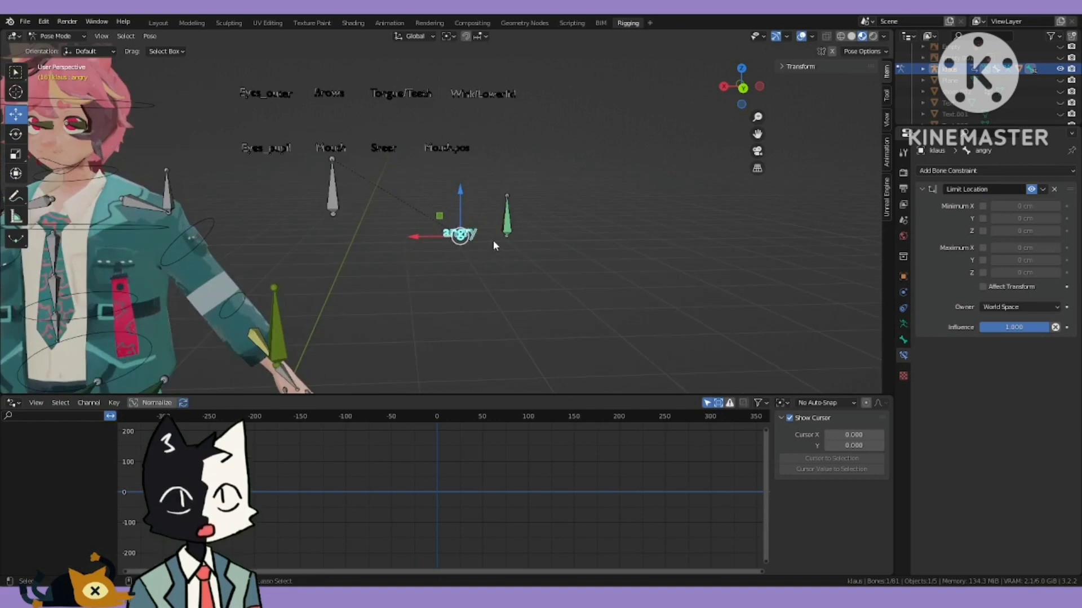
key("ctrl+z")
key("ctrl+z")
key("ctrl+z")
key("ctrl+z")
key("ctrl+z")
key("ctrl+z")
key("ctrl+z")
key("ctrl+z")
key("ctrl+z")
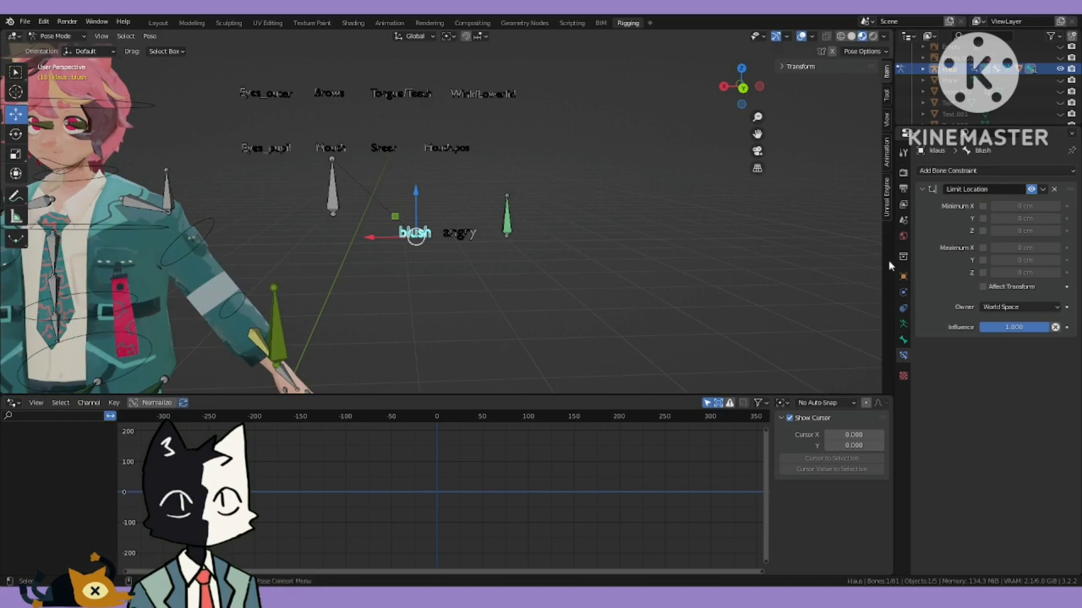
- Set the owner space of the blush bone's Limit Location constraint to Local Space
left_click(1017, 307)
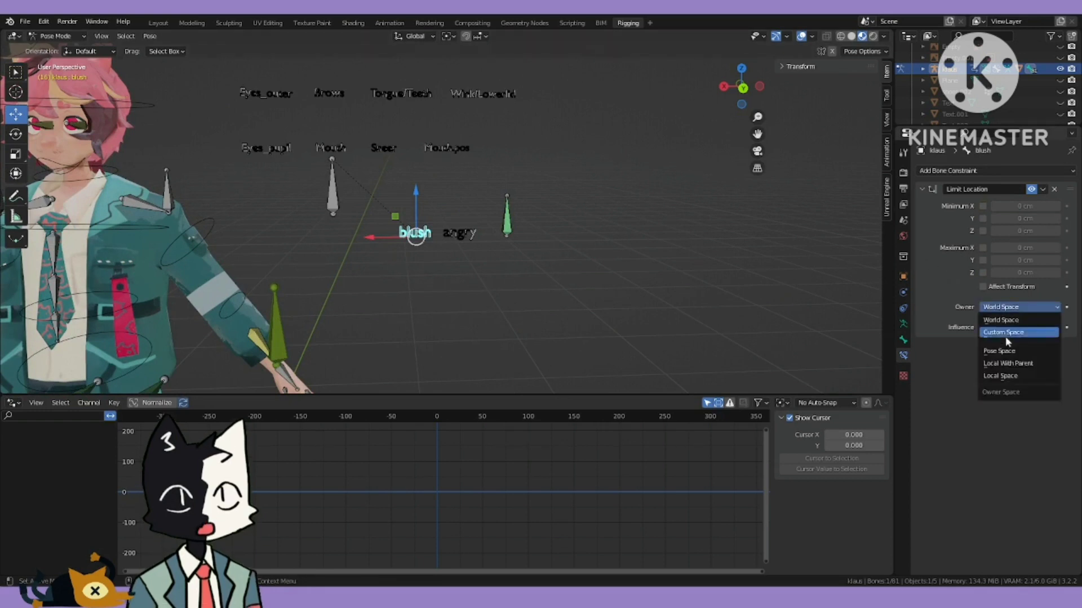
left_click(1006, 376)
middle_click_drag(666, 243, 694, 306, "shift")
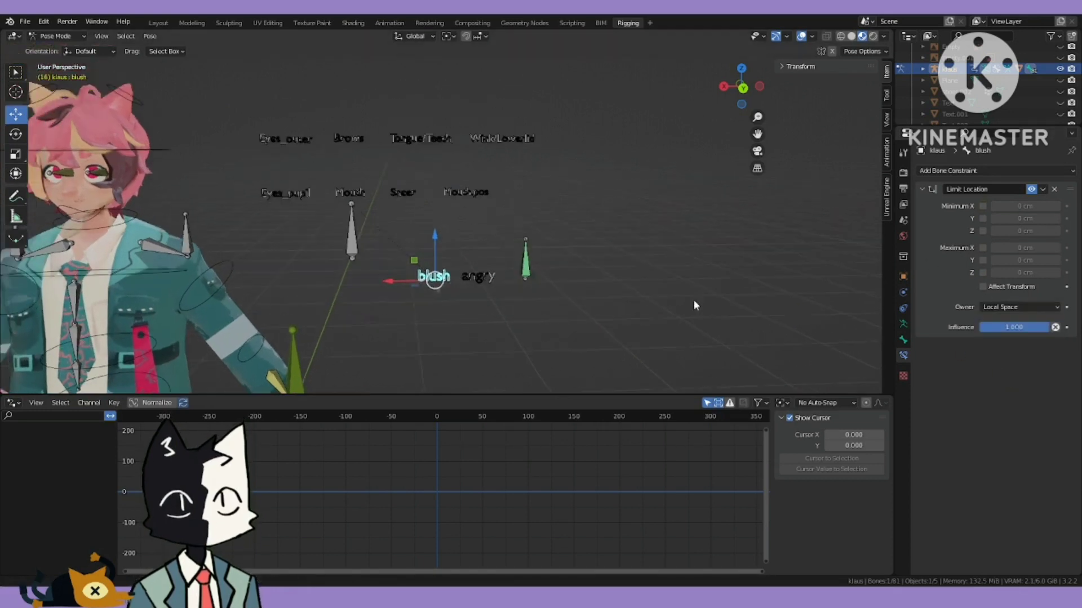
- Enable all minimum and maximum X, Y and Z limits for the blush bone and set the maximum Y to 1 cm
left_click(466, 203)
left_click(448, 287)
scroll(620, 265, "up", 3)
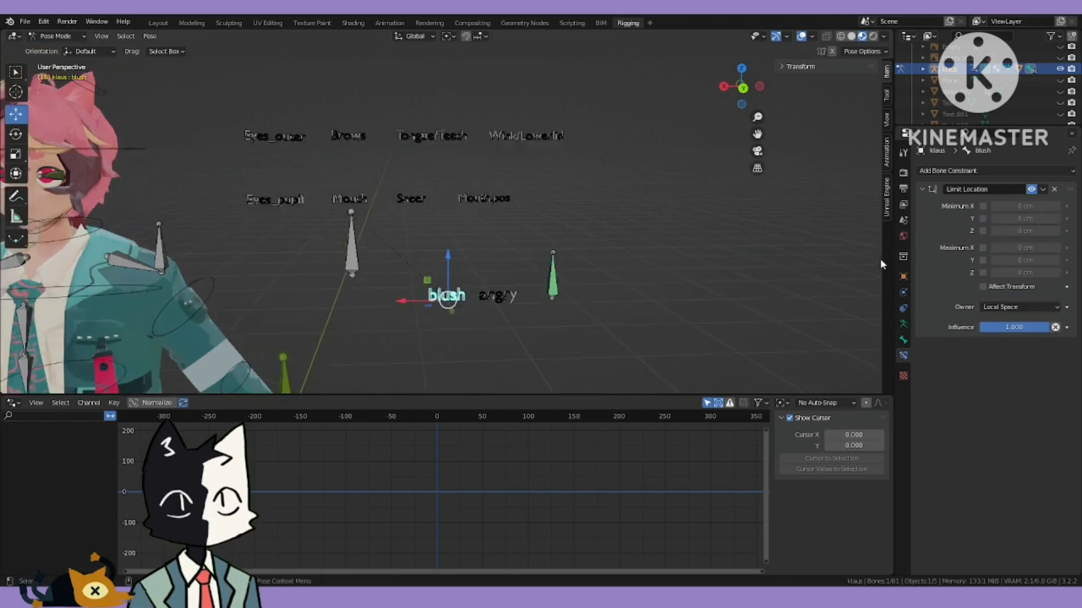
left_click(982, 247)
left_click(983, 219)
left_click(983, 231)
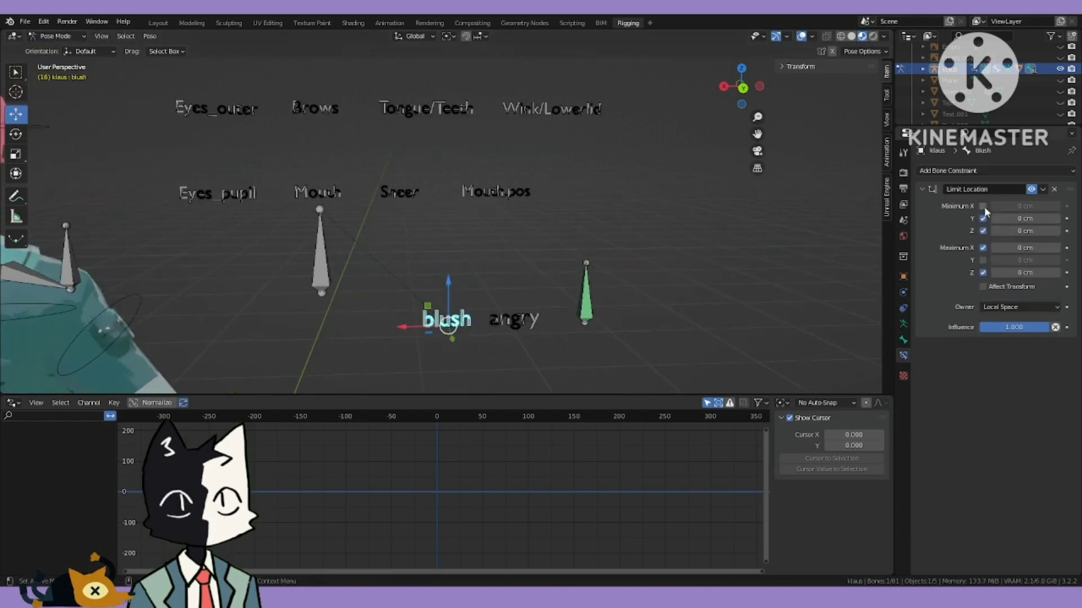
left_click(983, 206)
left_click(983, 260)
left_click(1011, 262)
type("1")
key("Return")
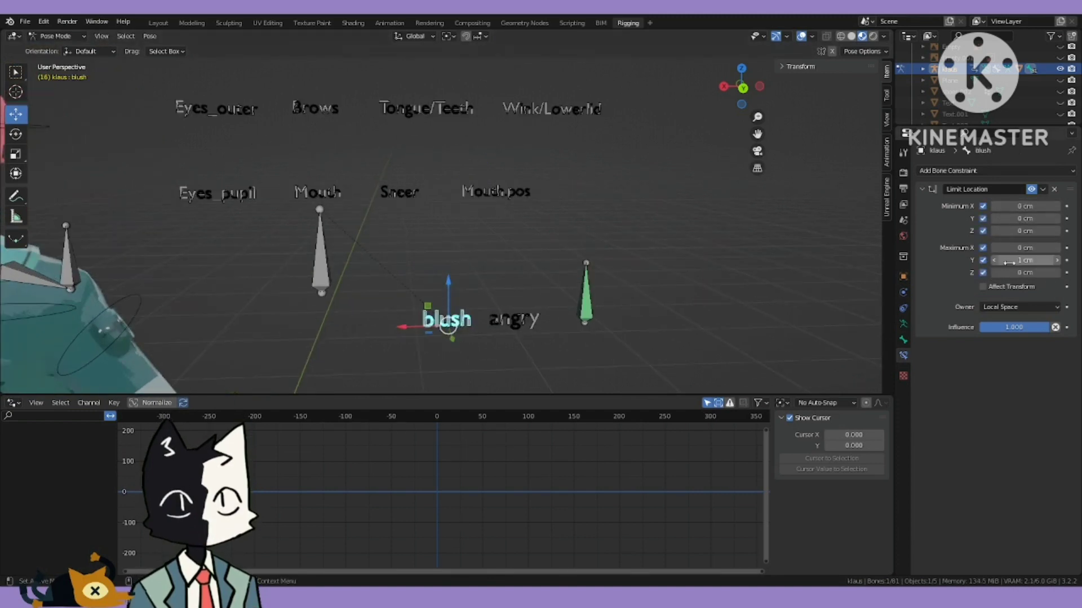
- Test the blush bone's limited range by moving it vertically while watching the face
left_click_drag(448, 282, 447, 331)
scroll(496, 191, "down", 3)
scroll(497, 192, "down", 1)
middle_click_drag(457, 242, 569, 222, "shift")
scroll(570, 223, "up", 2)
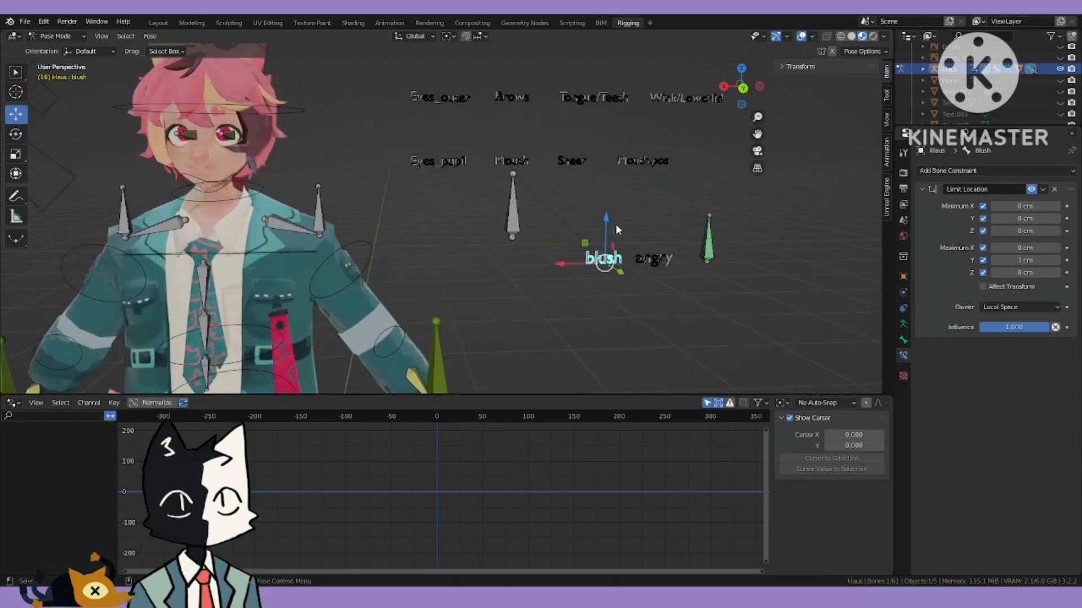
left_click_drag(605, 218, 601, 242)
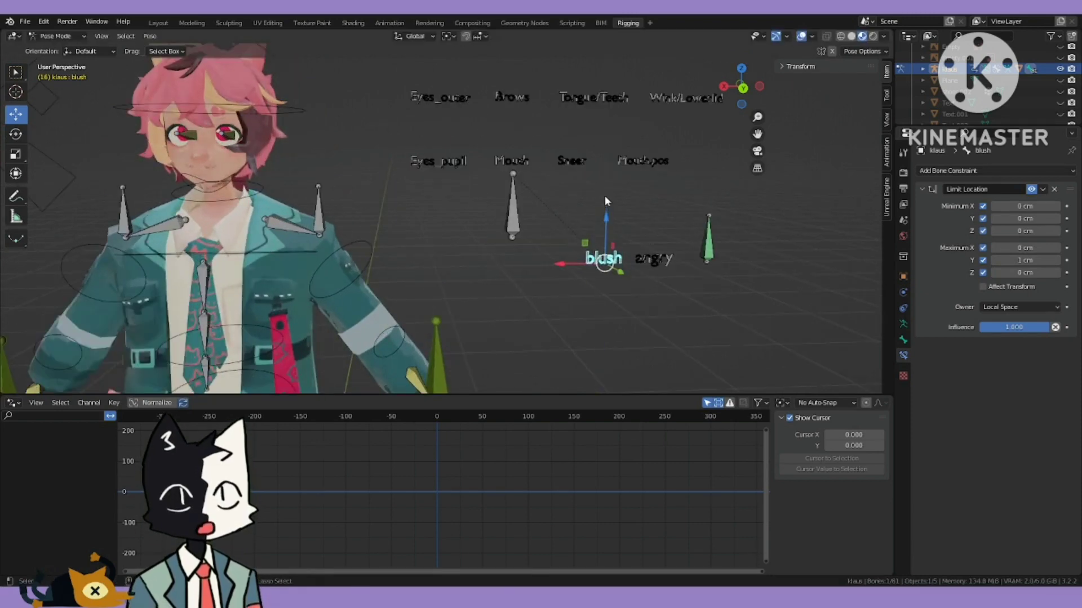
- Open the Shading workspace and select the body mesh to show the nodes of its TextureBase material
scroll(595, 244, "down", 3)
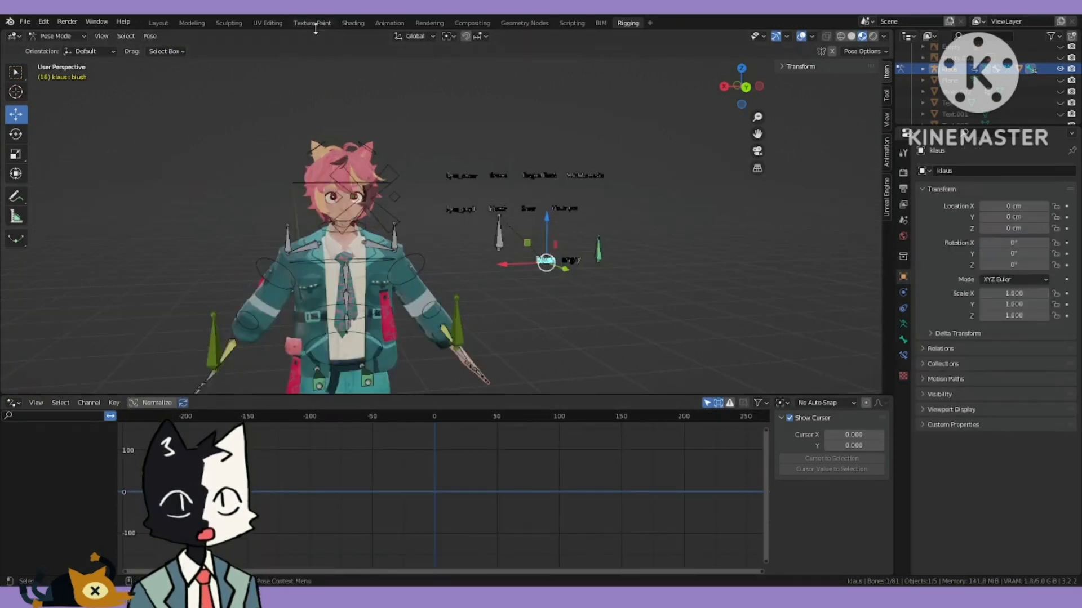
left_click(352, 22)
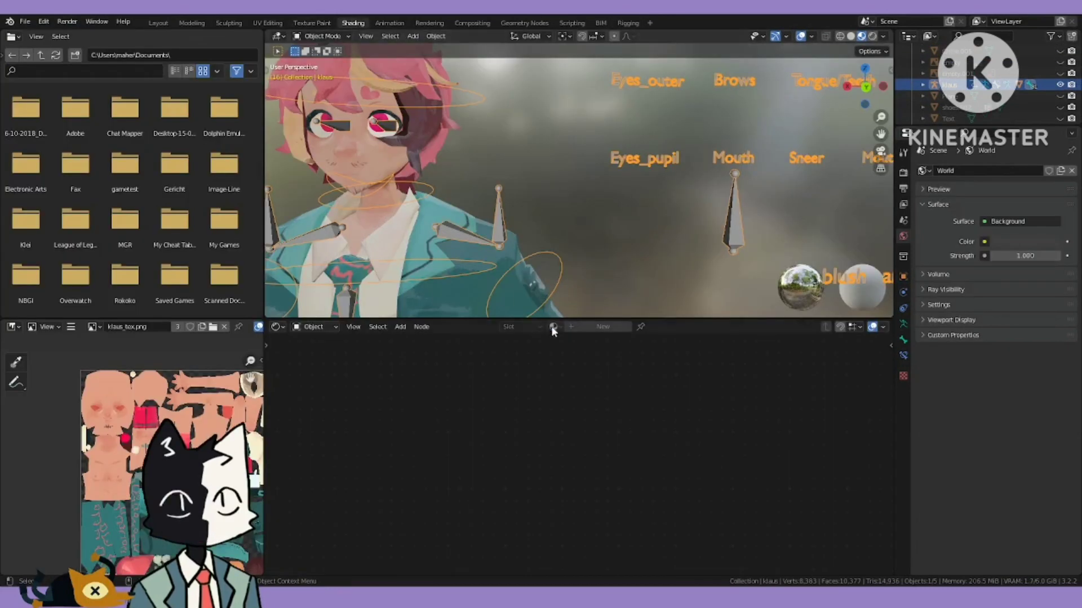
left_click(524, 311)
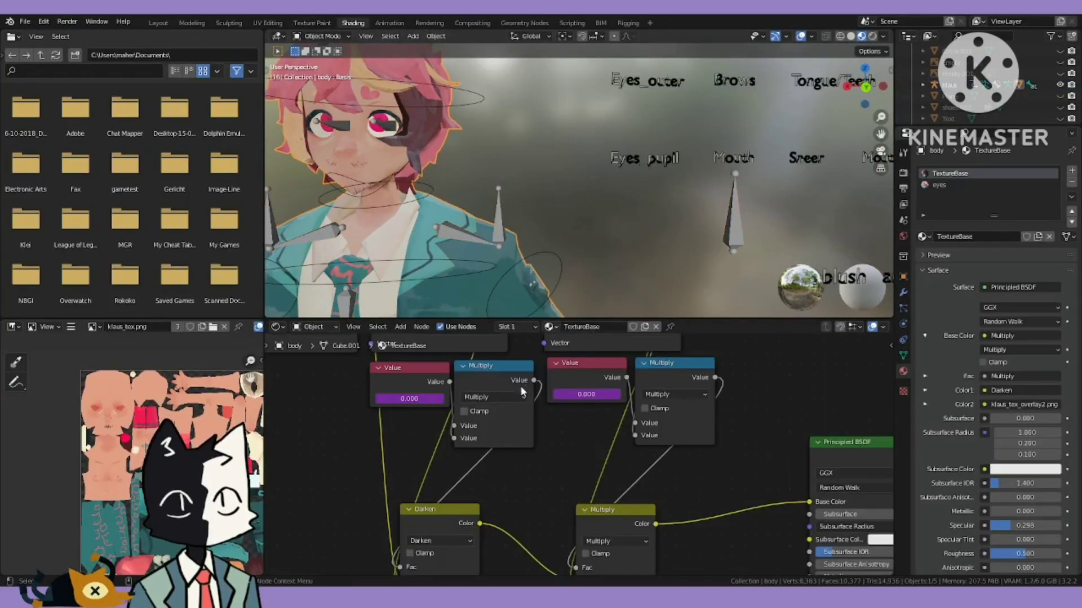
- Examine the overlay image textures and the Value, Multiply and mix nodes that combine them in the body material
middle_click_drag(519, 449, 516, 569)
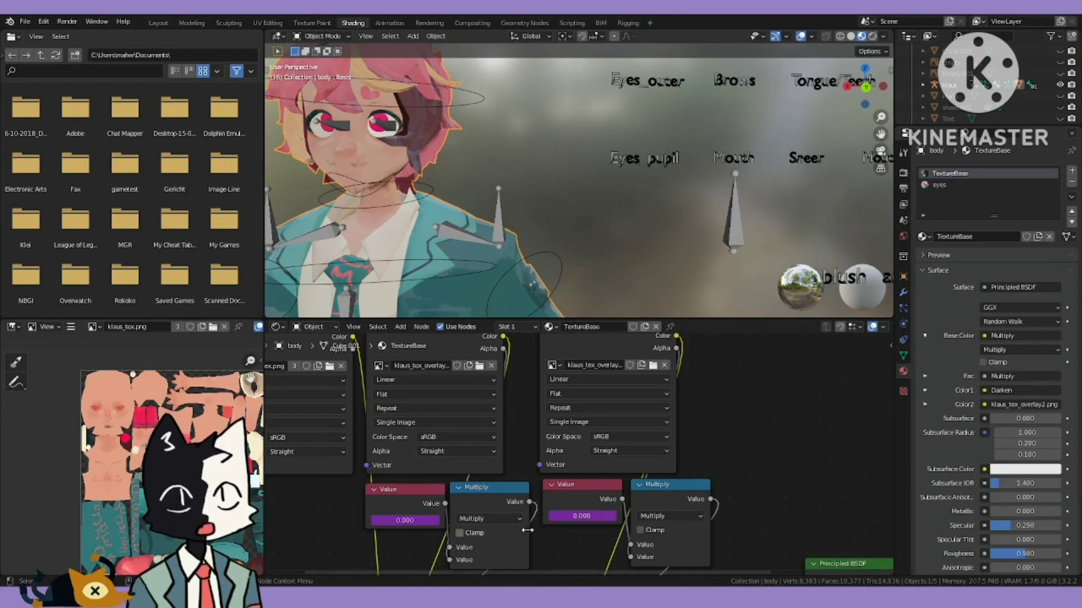
scroll(695, 465, "down", 2)
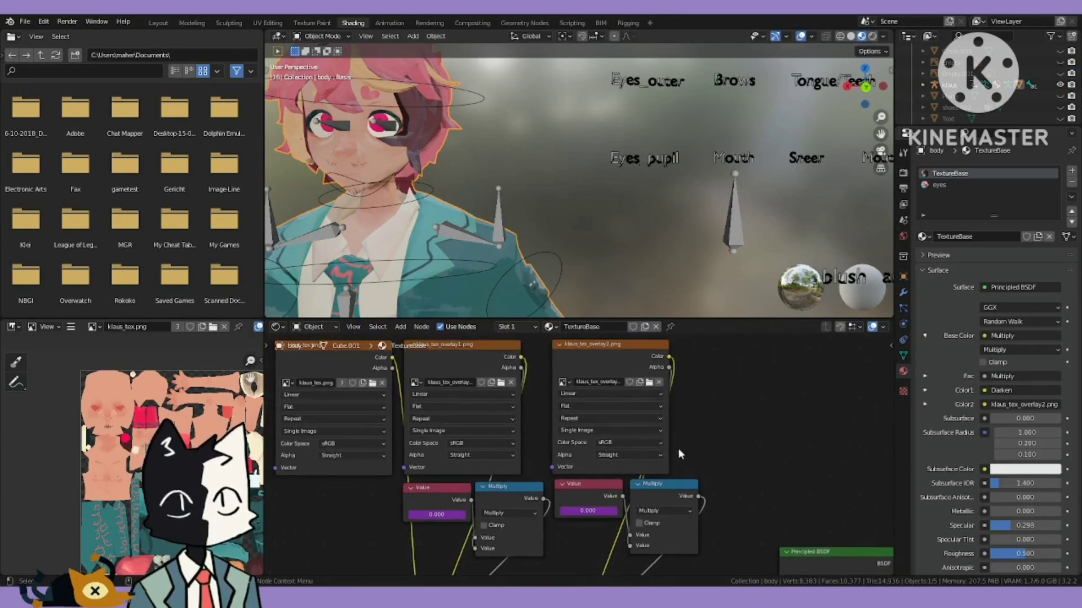
middle_click_drag(679, 454, 614, 328)
middle_click_drag(573, 476, 604, 500)
scroll(605, 500, "down", 2)
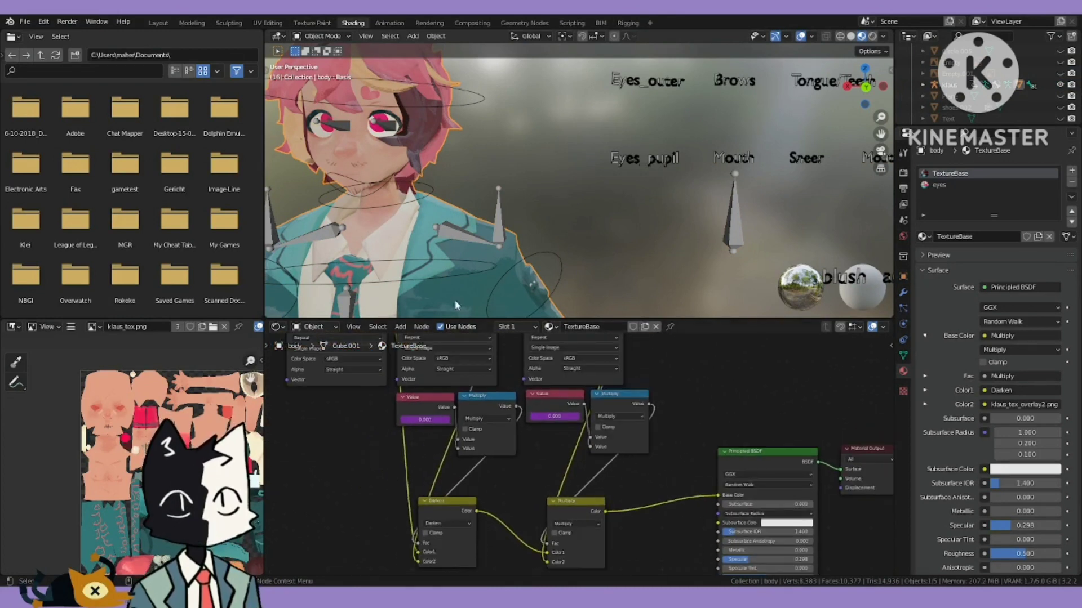
middle_click_drag(410, 238, 433, 233)
mouse_move(504, 506)
middle_mouse_down()
mouse_move(519, 472)
mouse_move(489, 498)
middle_mouse_up()
scroll(489, 498, "down", 3)
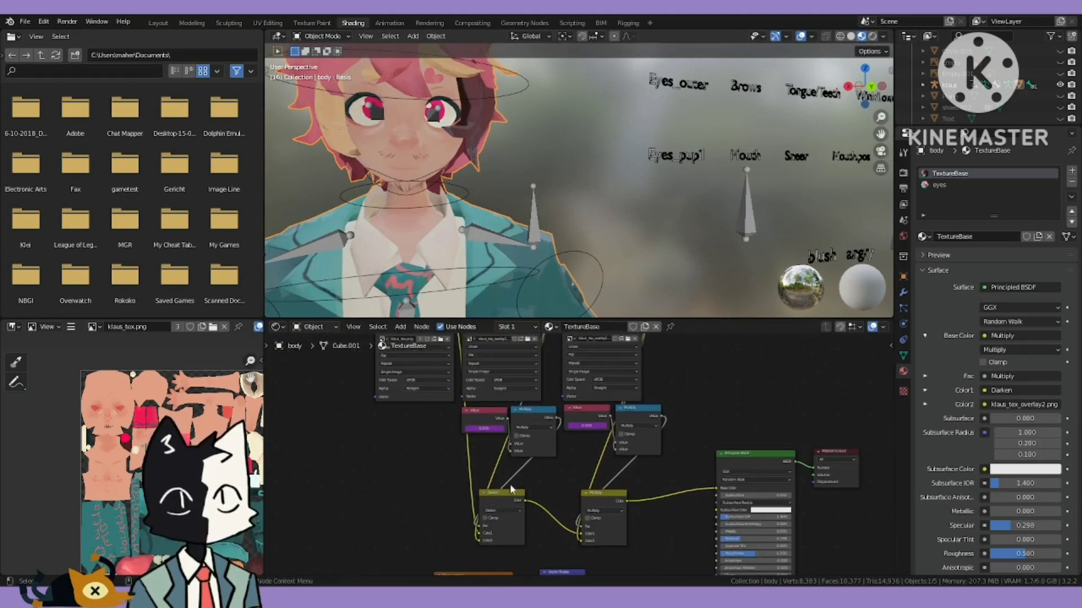
middle_click_drag(449, 357, 444, 375)
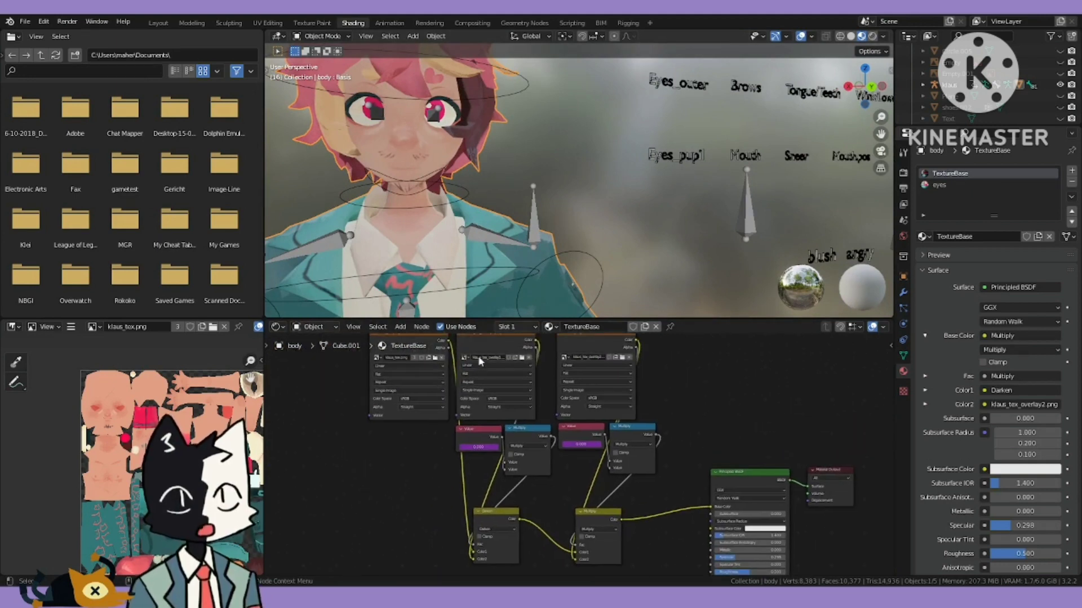
- Check the blending modes of the Darken and Multiply mix nodes in the body material
left_click(493, 529)
left_click(493, 531)
left_click(492, 527)
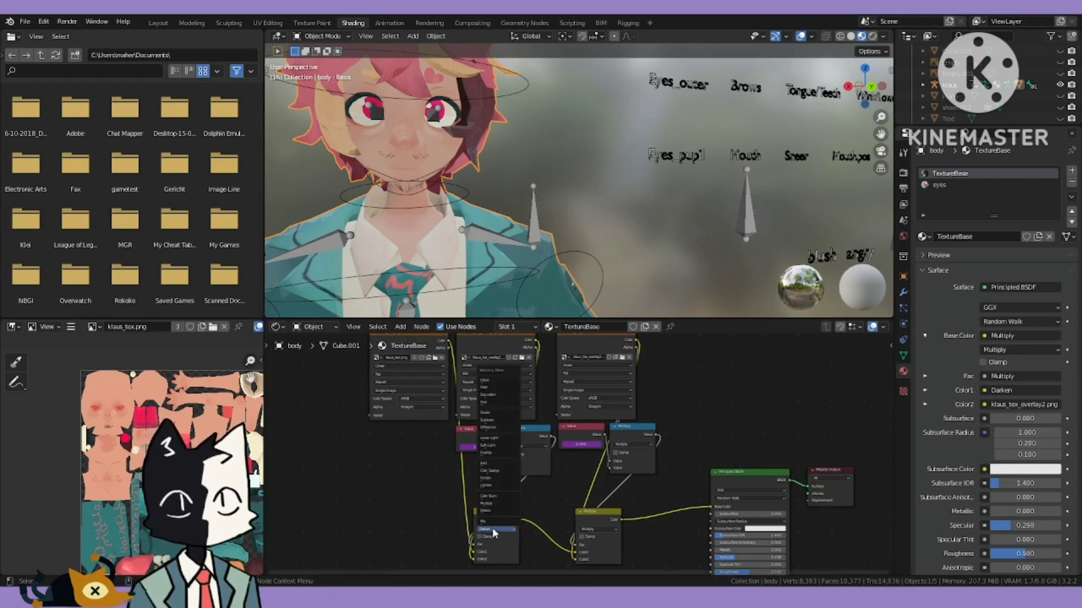
left_click(478, 390)
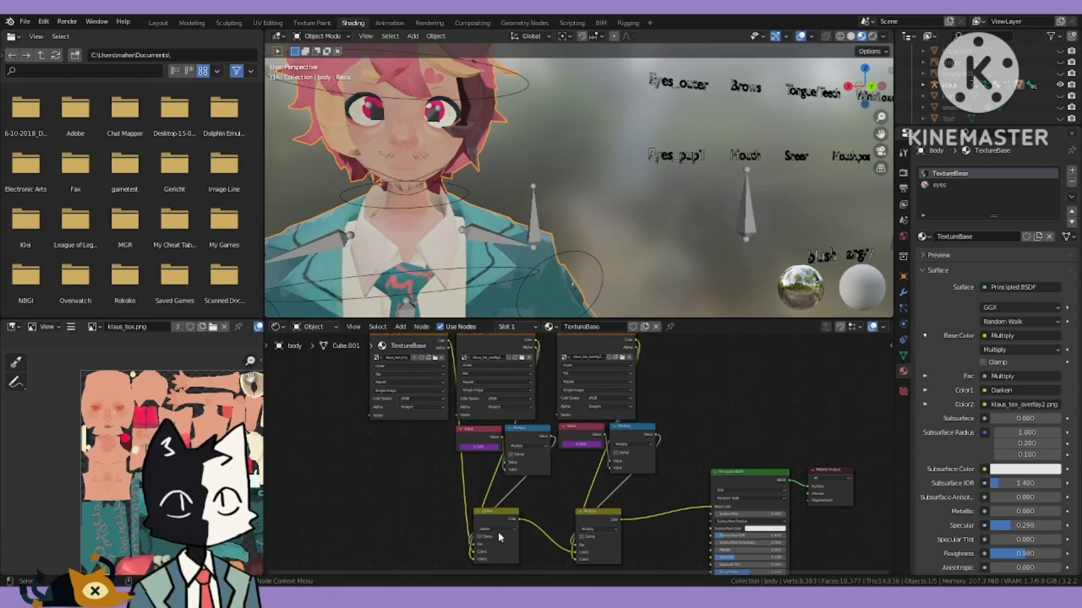
left_click(593, 529)
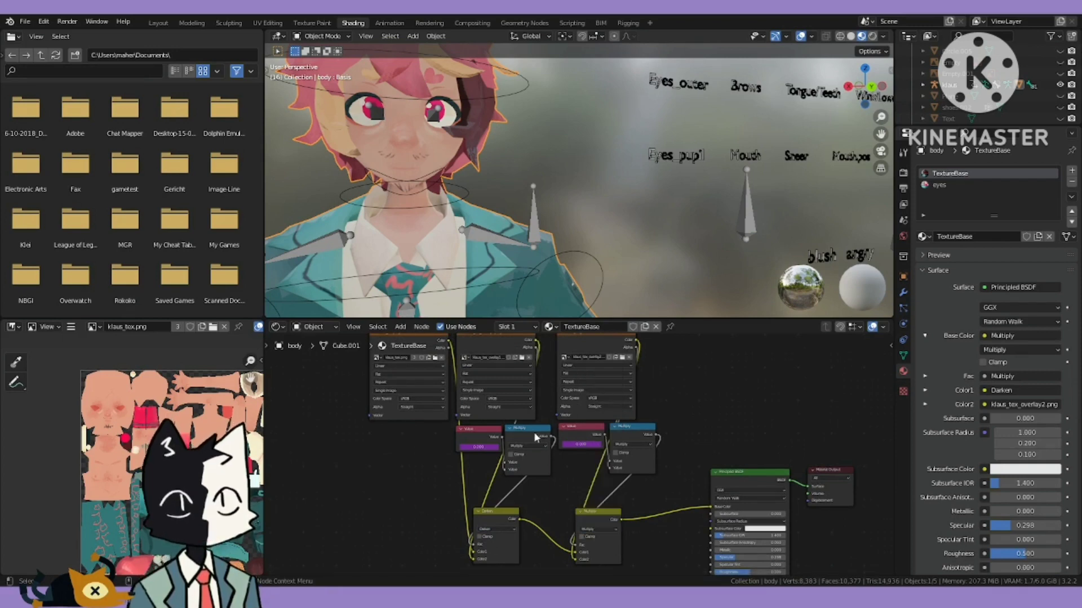
middle_click_drag(654, 498, 606, 479)
scroll(606, 480, "up", 2)
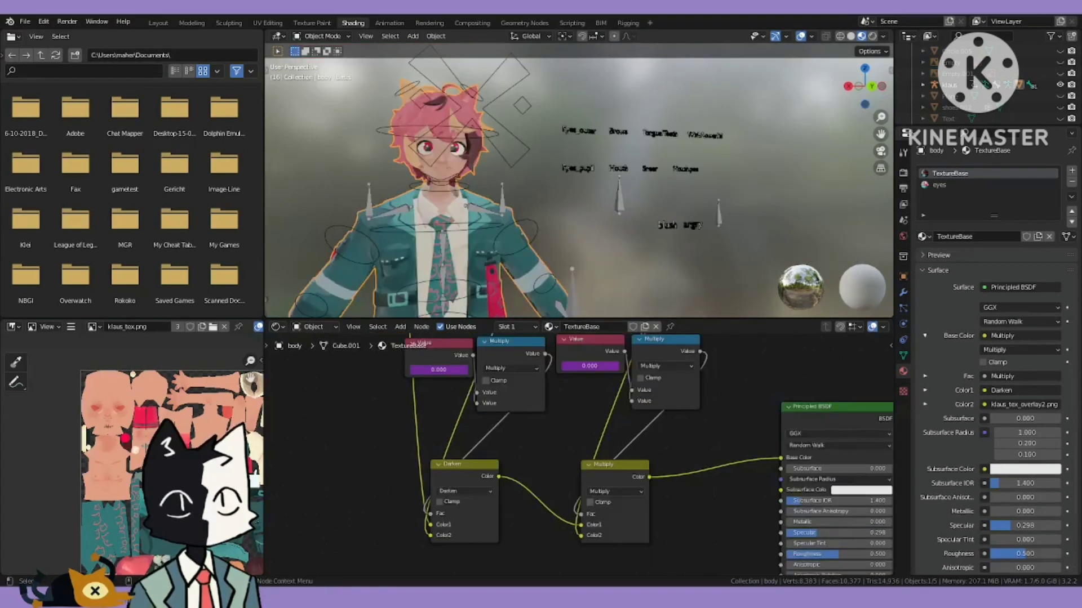
scroll(521, 483, "down", 3)
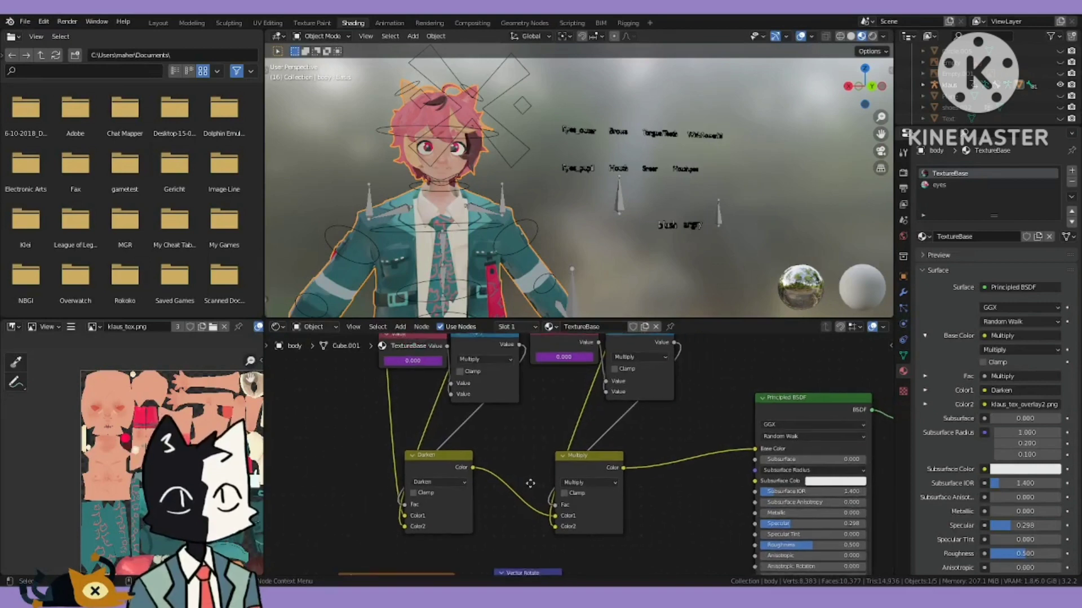
scroll(531, 490, "down", 2)
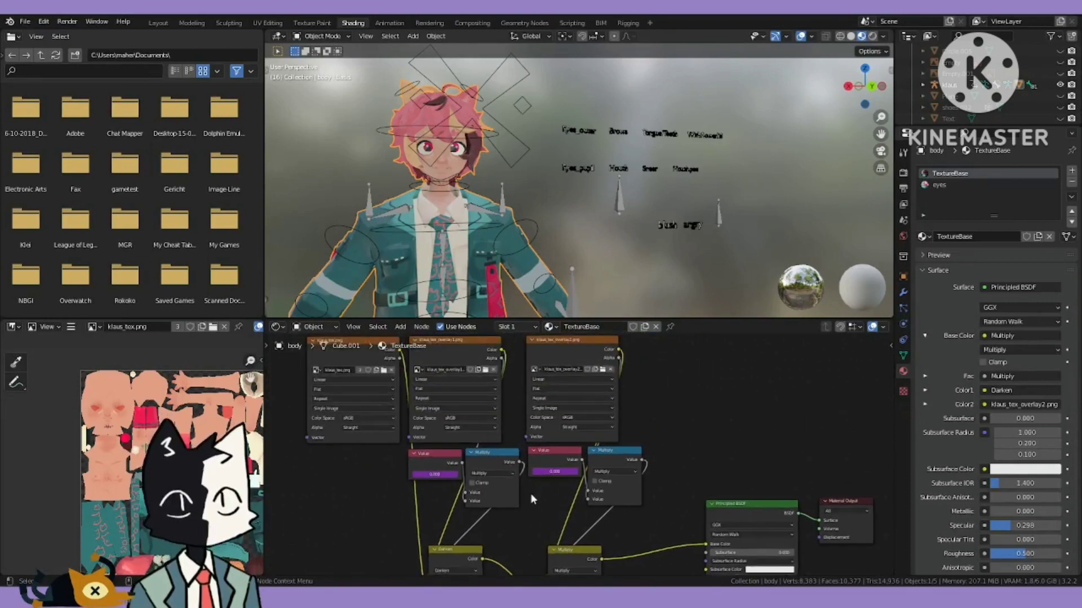
- Select both overlay texture groups with their Value and Multiply nodes to inspect how they are arranged
left_click_drag(430, 344, 560, 496)
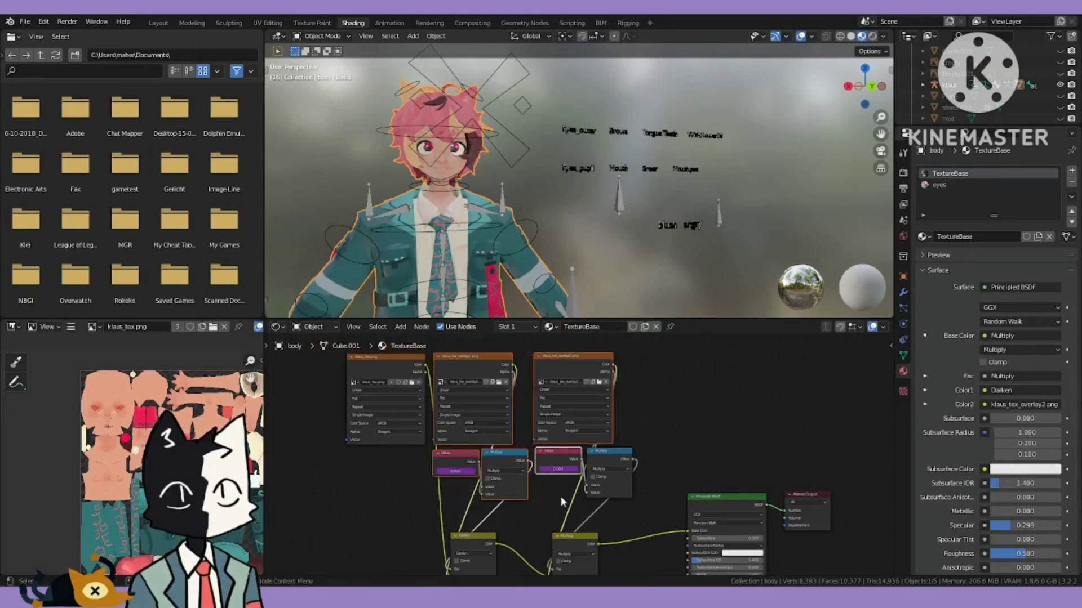
left_click_drag(524, 336, 656, 507)
middle_click_drag(648, 425, 648, 409)
scroll(648, 410, "up", 3)
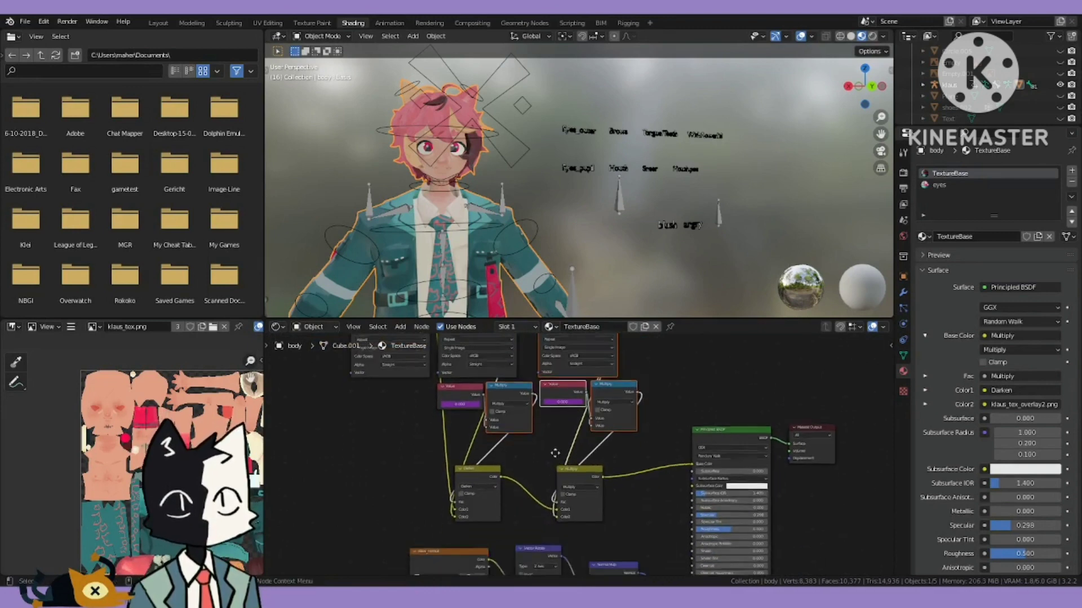
scroll(480, 478, "down", 4)
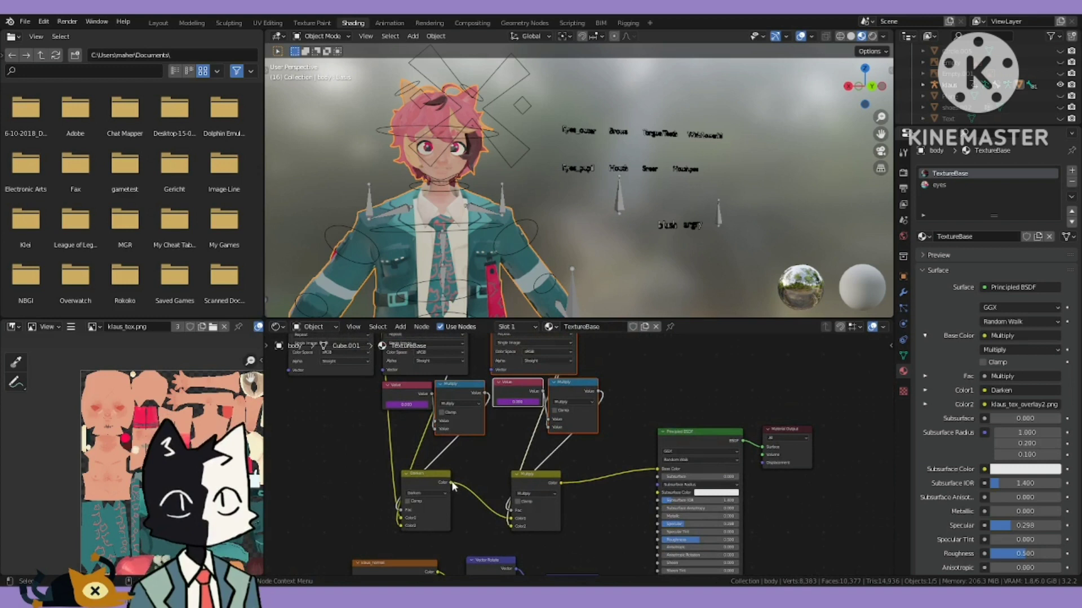
- Trace the links from the Darken node's color output through the Multiply mix node to the Principled BSDF base color
left_click(451, 481)
right_click(448, 485)
key("Escape")
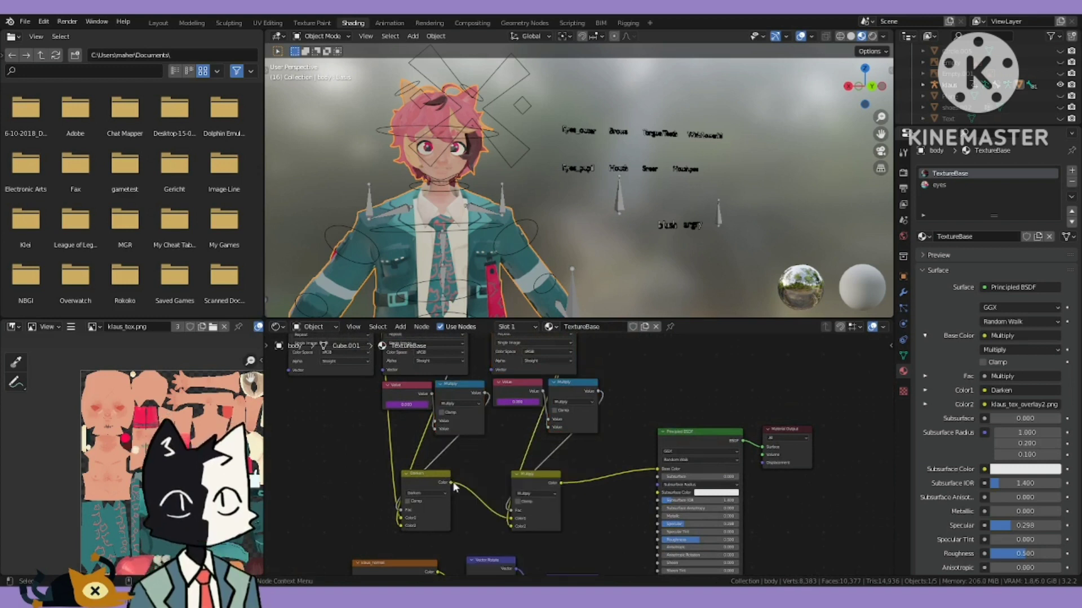
right_click(450, 482)
key("Escape")
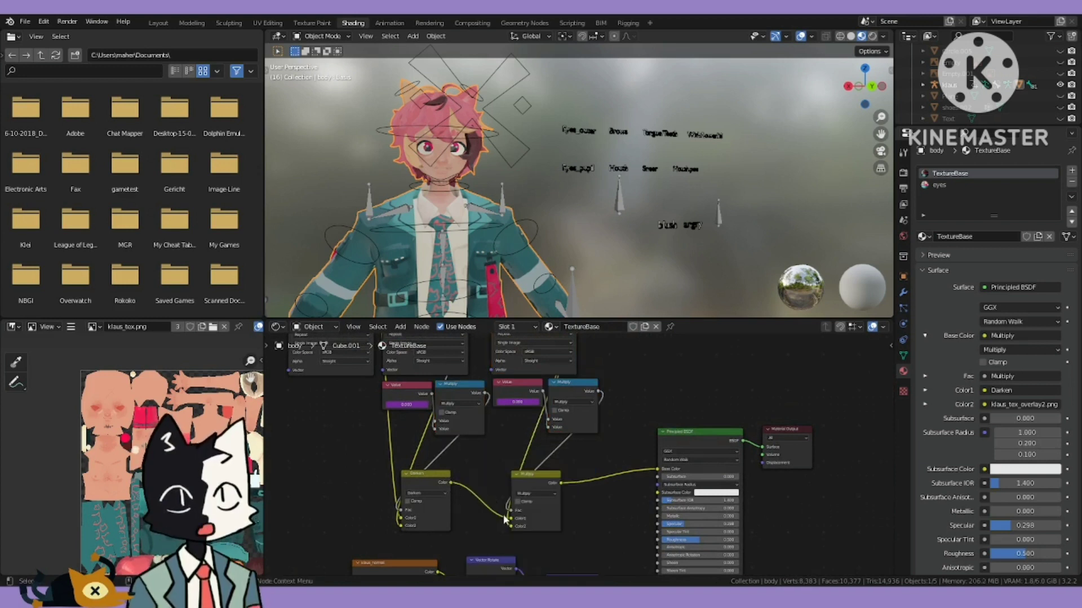
scroll(489, 492, "down", 2)
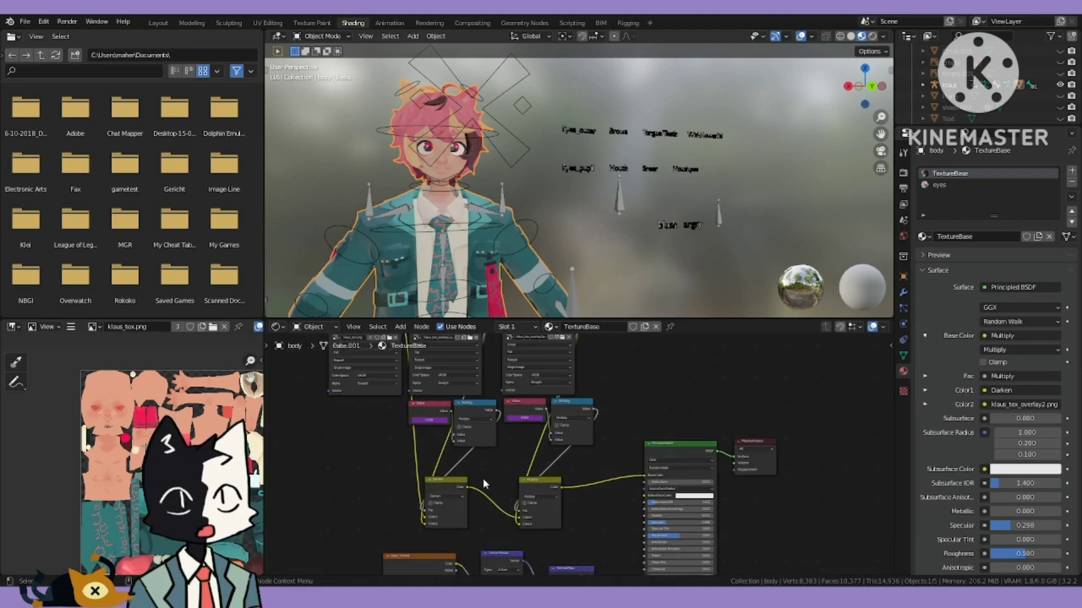
scroll(506, 488, "up", 1)
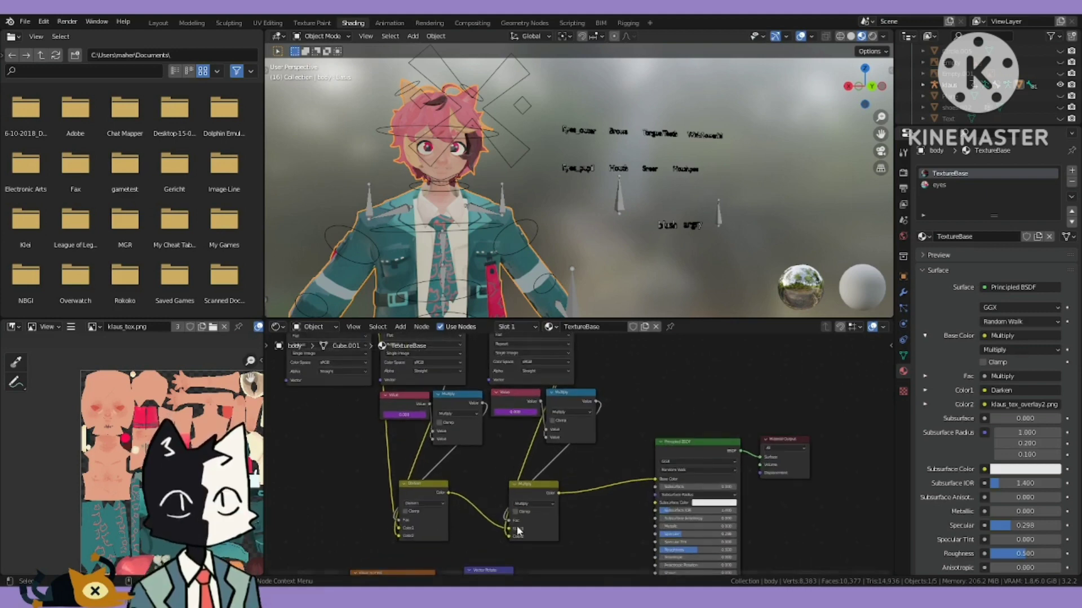
middle_click_drag(532, 392, 509, 443)
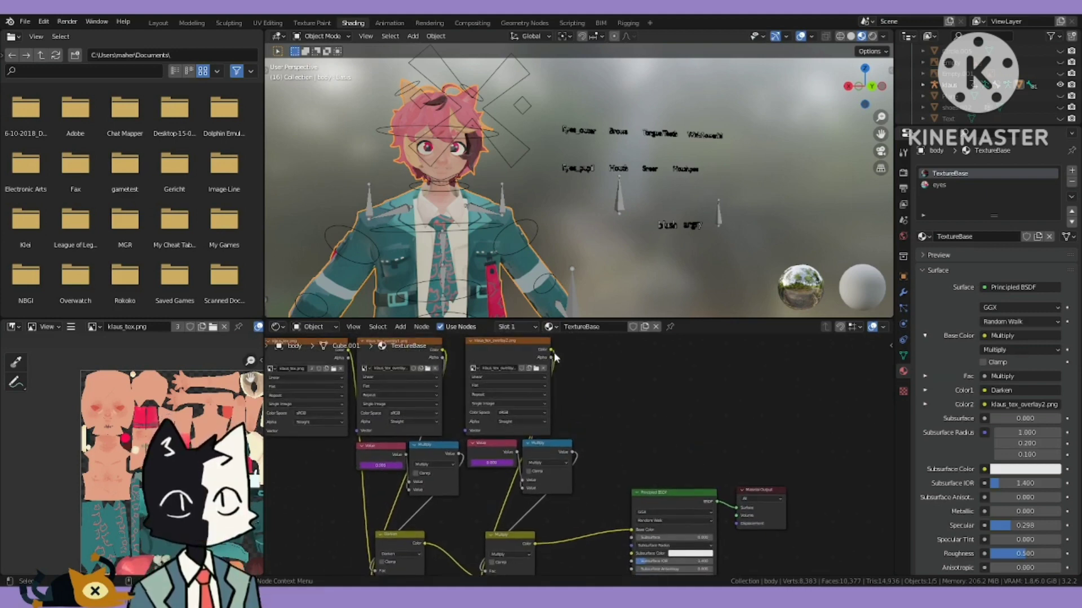
right_click(510, 496)
middle_click_drag(519, 487, 519, 411)
scroll(520, 411, "up", 1)
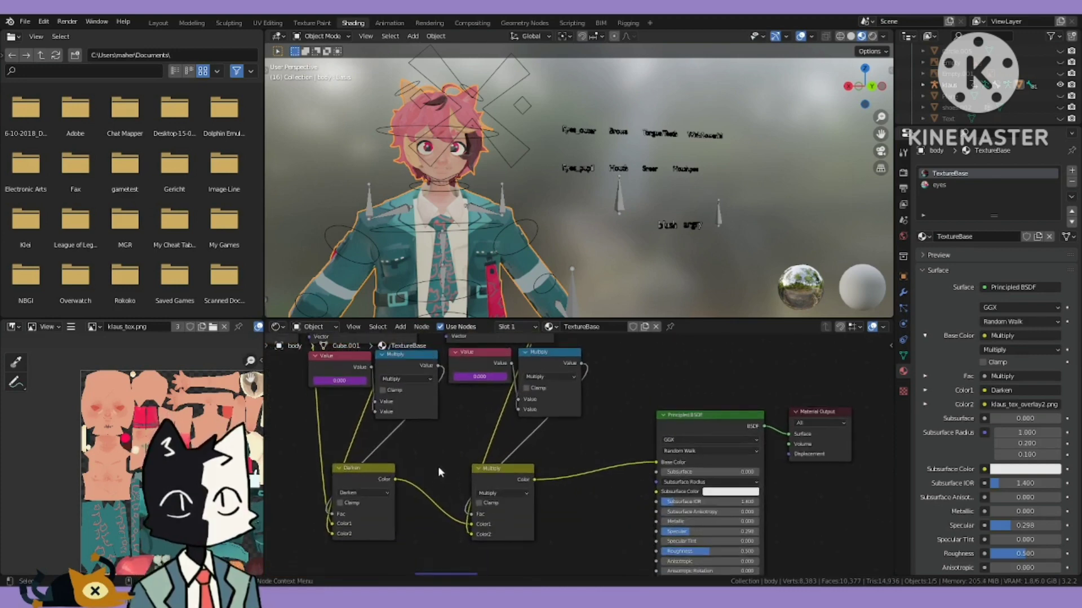
middle_click_drag(468, 474, 468, 489)
scroll(490, 493, "down", 1)
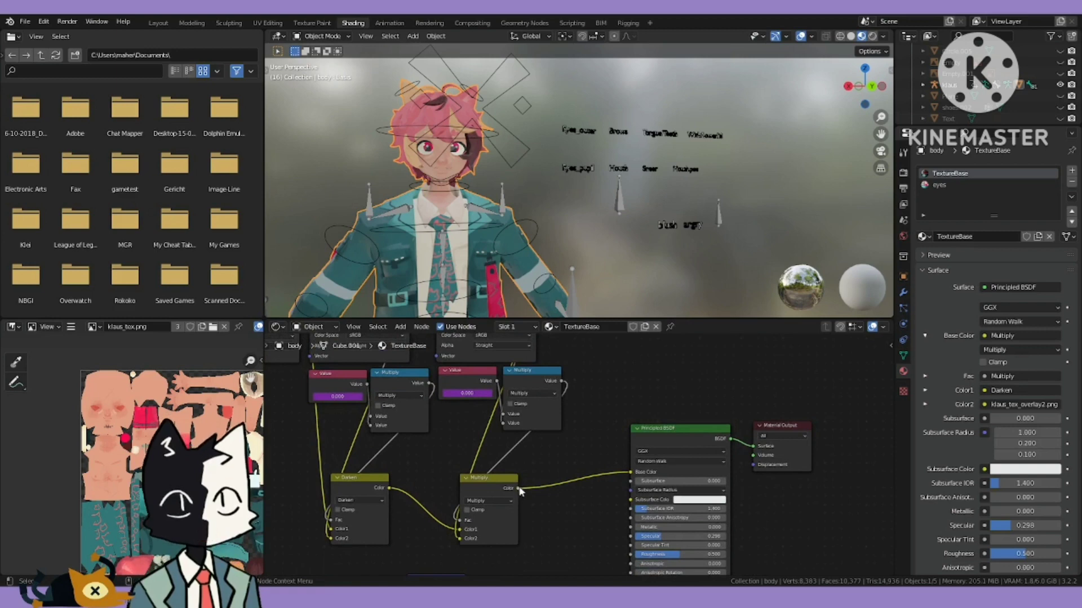
left_click_drag(520, 491, 563, 476)
scroll(471, 458, "down", 2)
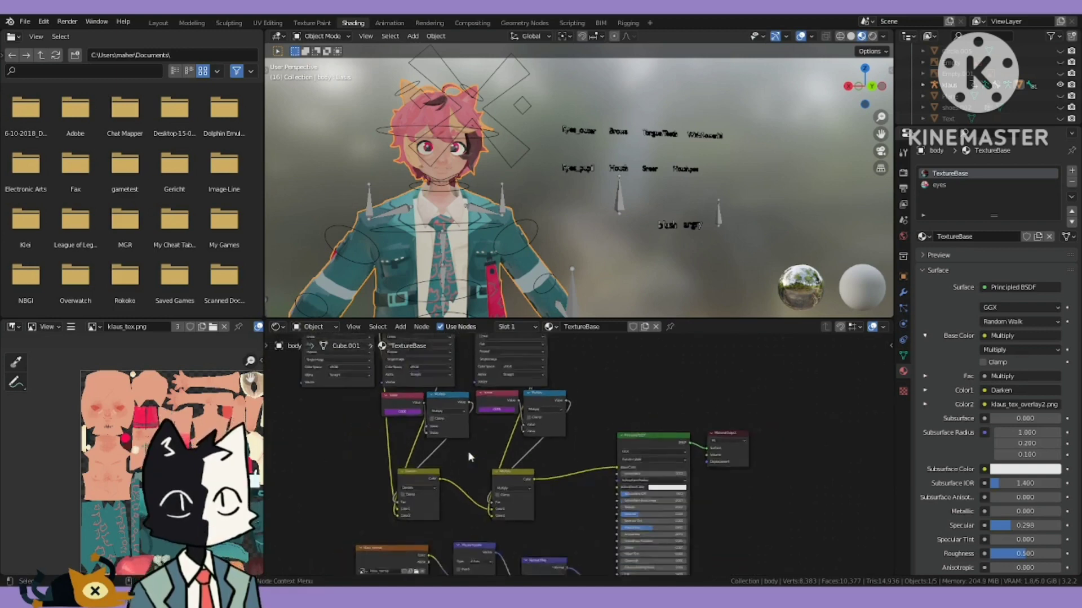
- Move the image texture, Value, Multiply and mix nodes away from the Principled BSDF to make room for another overlay
middle_click_drag(468, 458, 485, 499)
scroll(485, 499, "down", 2)
left_click_drag(304, 347, 560, 549)
key("g")
left_click(474, 544)
- Duplicate the second overlay's image texture, Value, Multiply and mix nodes and place the copy before the Principled BSDF
left_click_drag(425, 370, 498, 517)
key("shift+d")
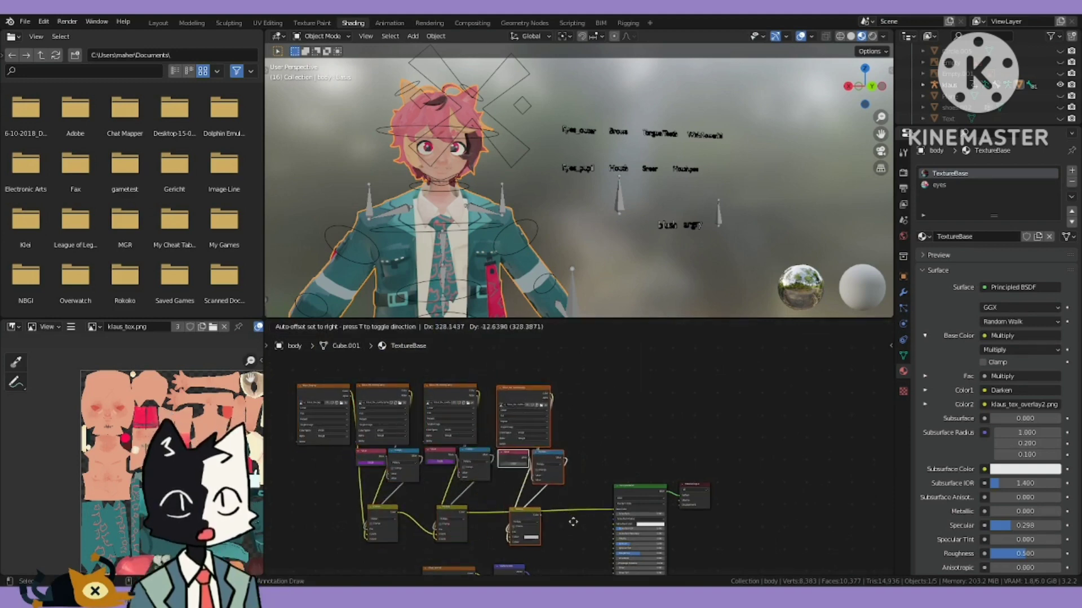
left_click(586, 515)
scroll(591, 501, "up", 3)
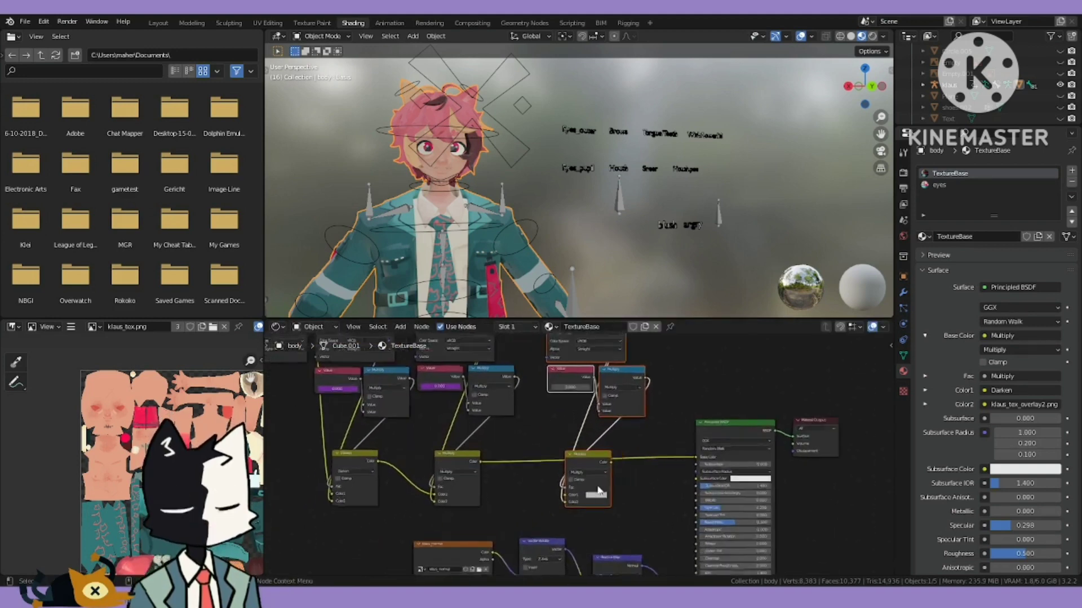
scroll(598, 489, "up", 1)
mouse_move(587, 450)
left_mouse_down()
mouse_move(590, 434)
mouse_move(601, 471)
mouse_move(604, 458)
left_mouse_up()
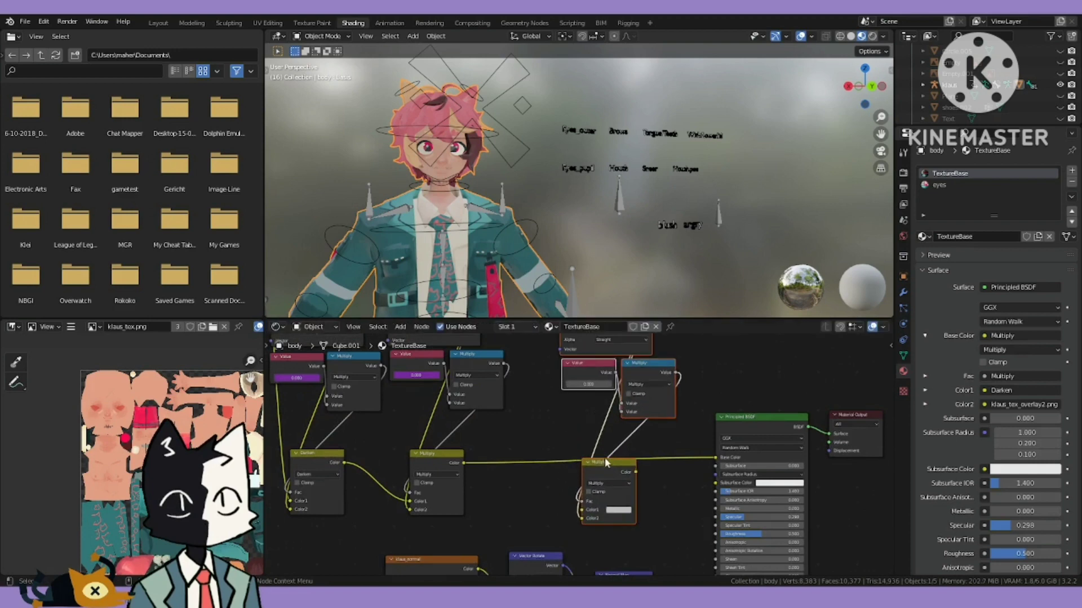
- Link the existing Multiply mix color into the duplicate's Color1 input, and the duplicate's color output into the Principled BSDF base color
left_click_drag(463, 463, 581, 510)
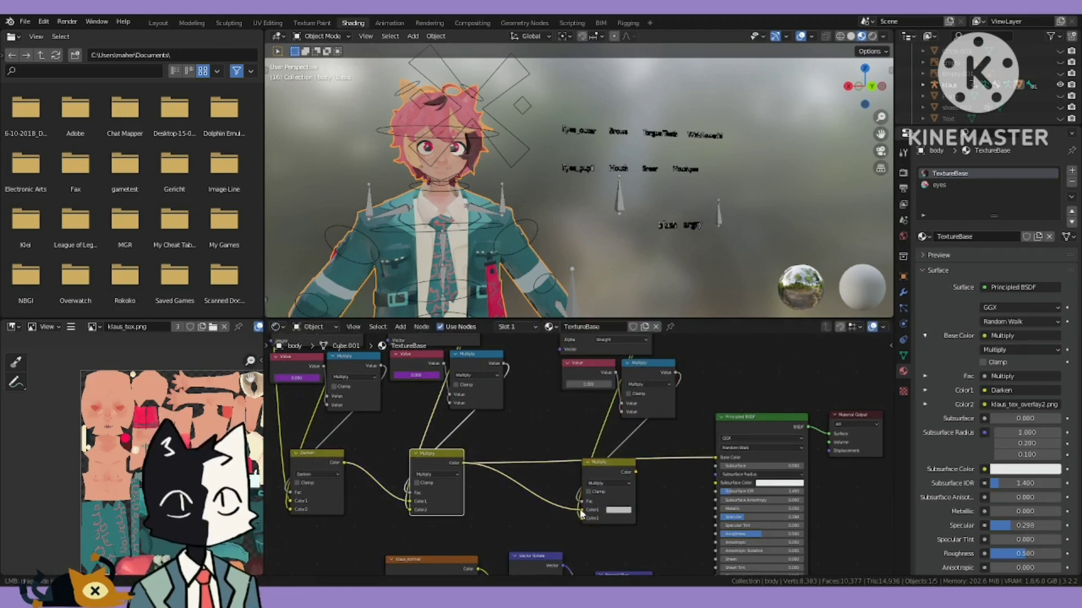
middle_click_drag(563, 452, 524, 460)
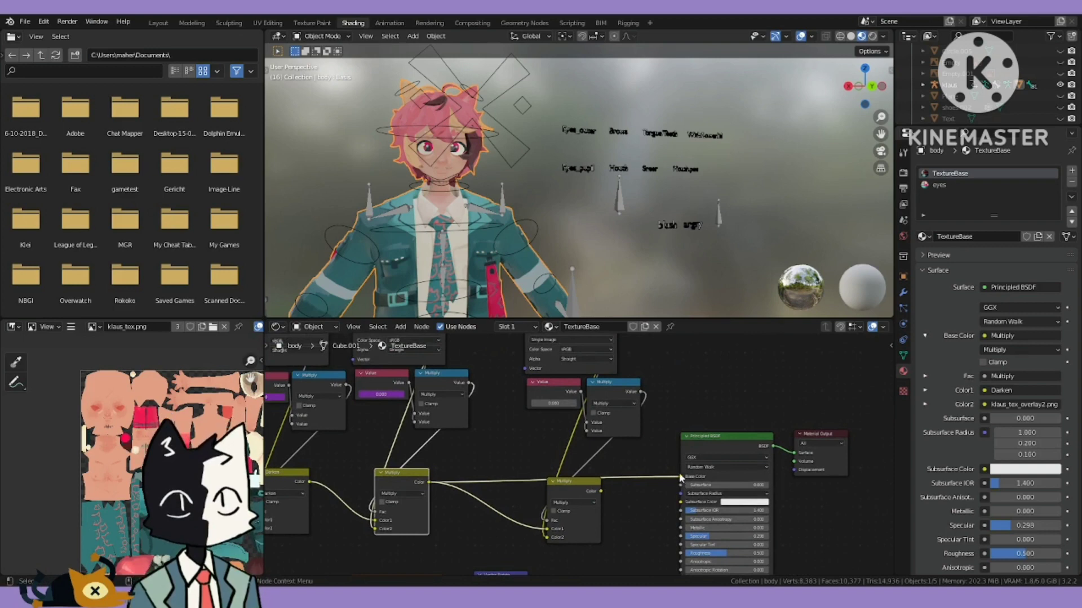
left_click_drag(679, 472, 602, 490)
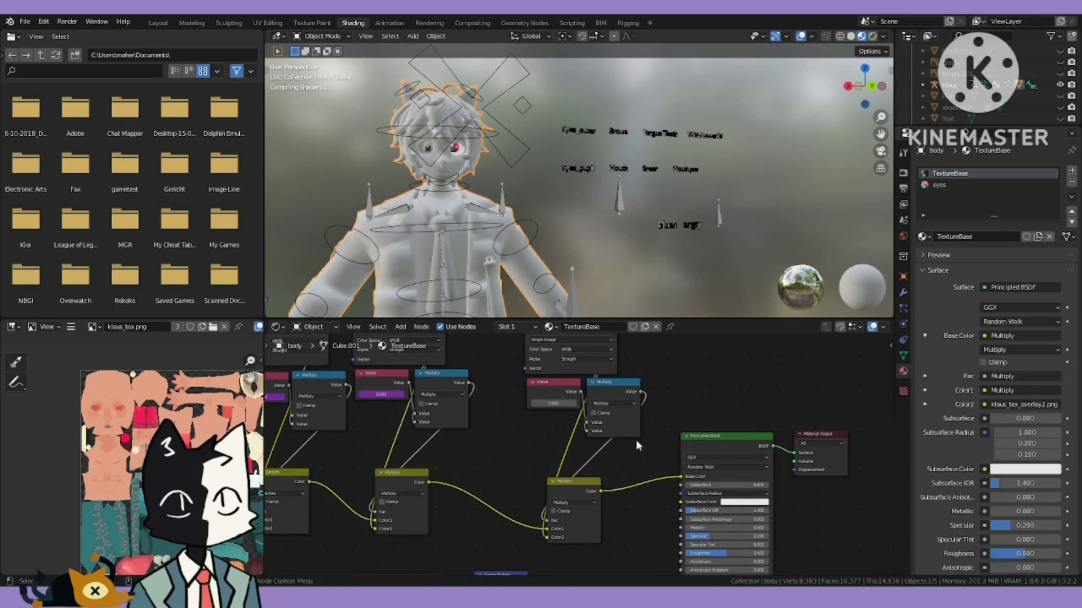
scroll(636, 450, "down", 1)
scroll(631, 474, "down", 1)
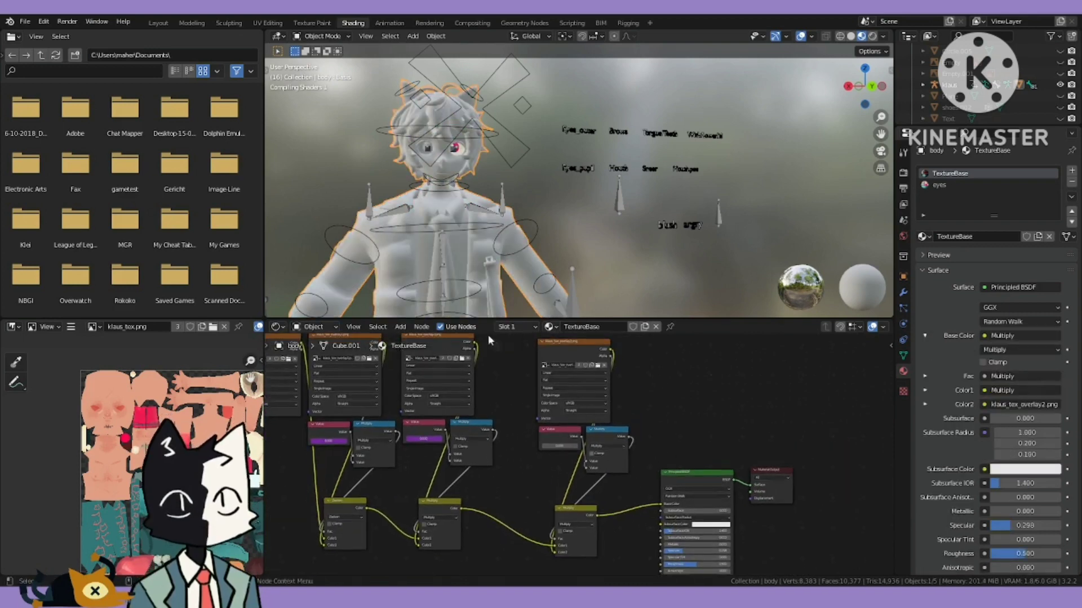
- Browse the image choices of the duplicated texture node and select the whole duplicated overlay group
scroll(440, 185, "up", 4)
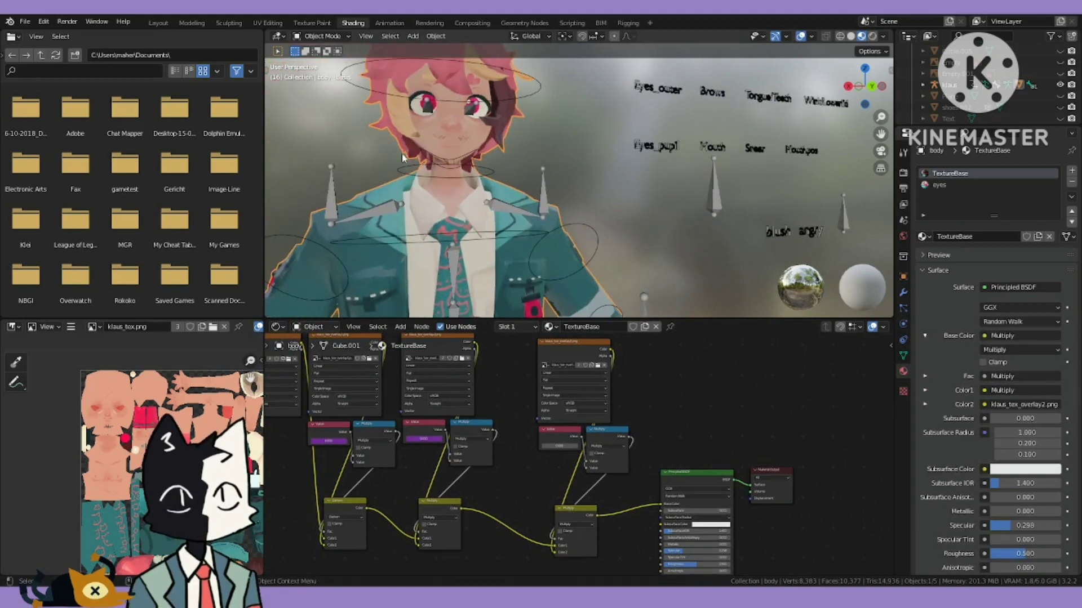
scroll(610, 454, "up", 1)
left_click(536, 350)
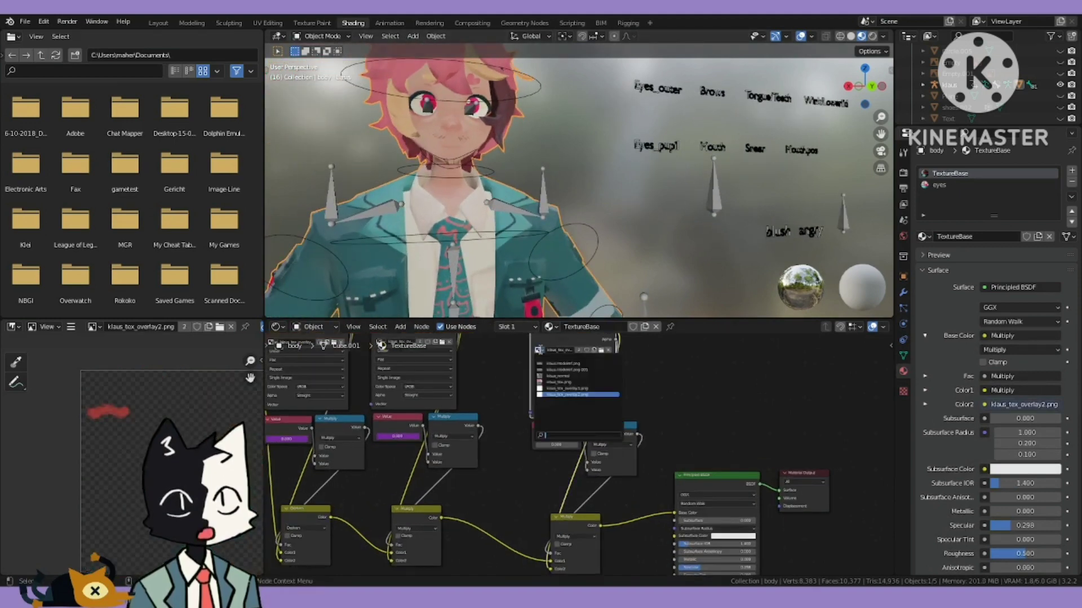
middle_click_drag(672, 486, 661, 445)
scroll(662, 445, "down", 3)
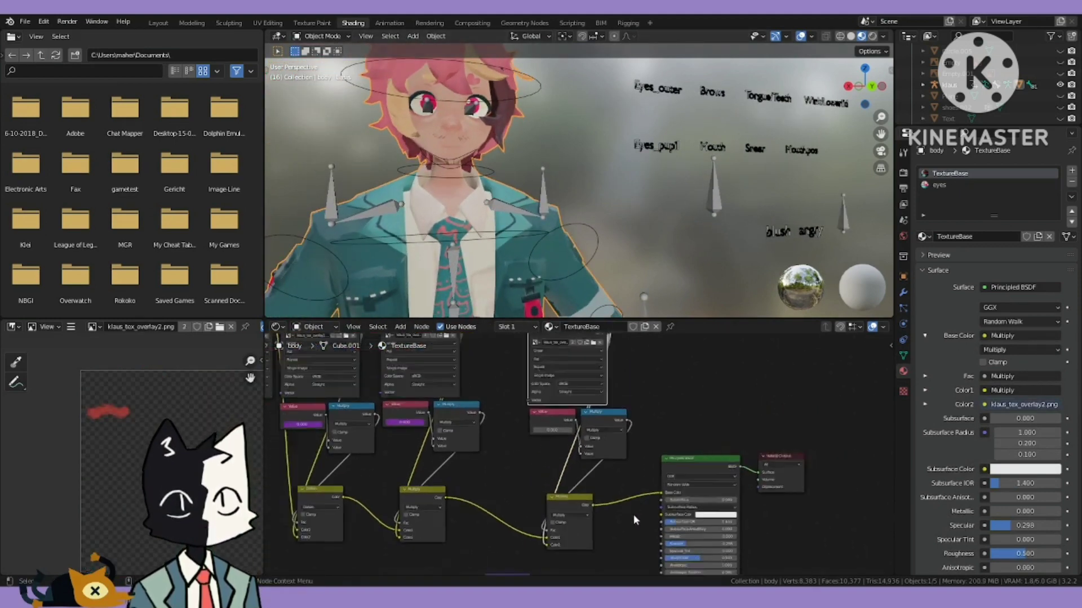
left_click_drag(606, 532, 531, 342)
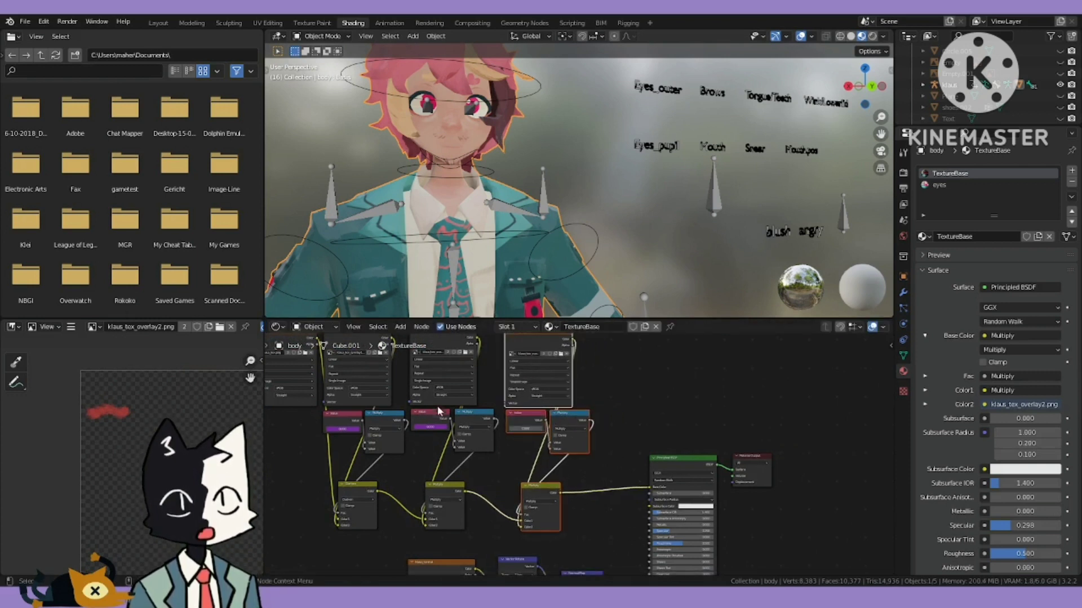
scroll(697, 416, "up", 2)
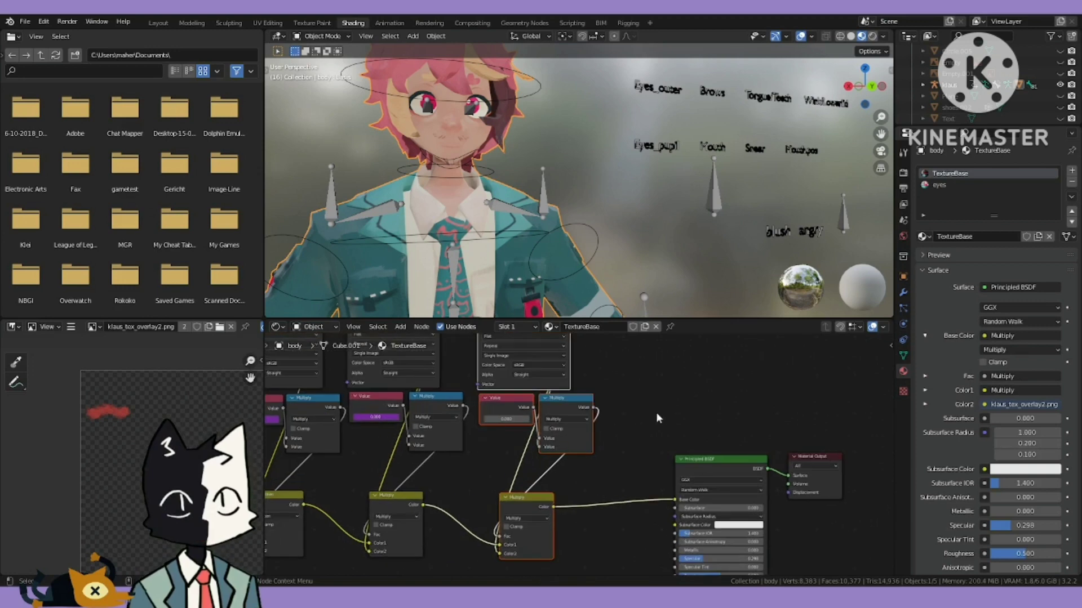
left_click(656, 412)
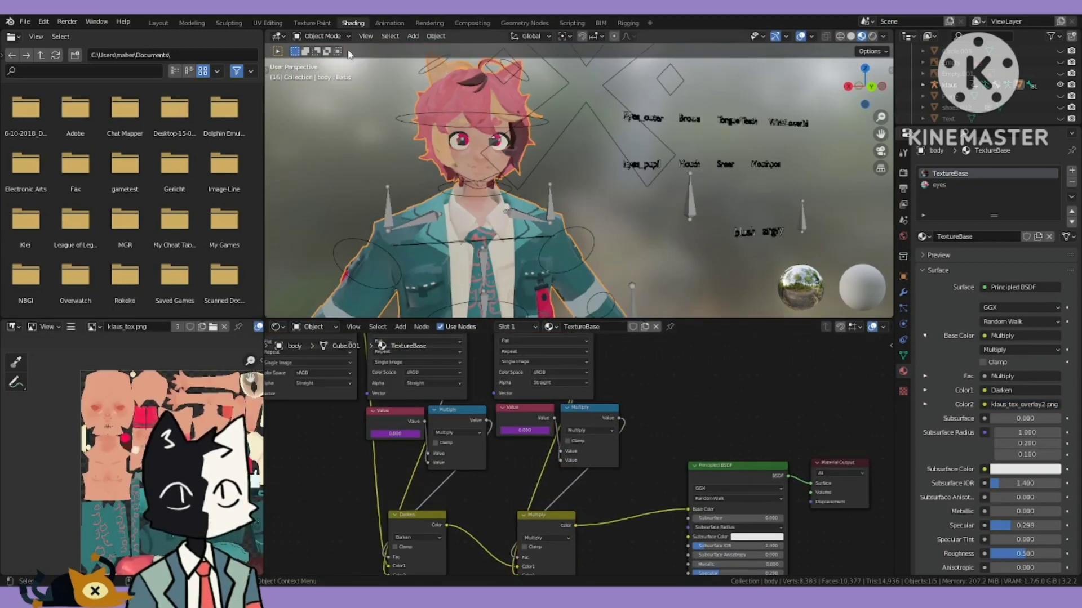
- Put the klaus armature in Pose Mode and select the angry control bone
left_click(323, 36)
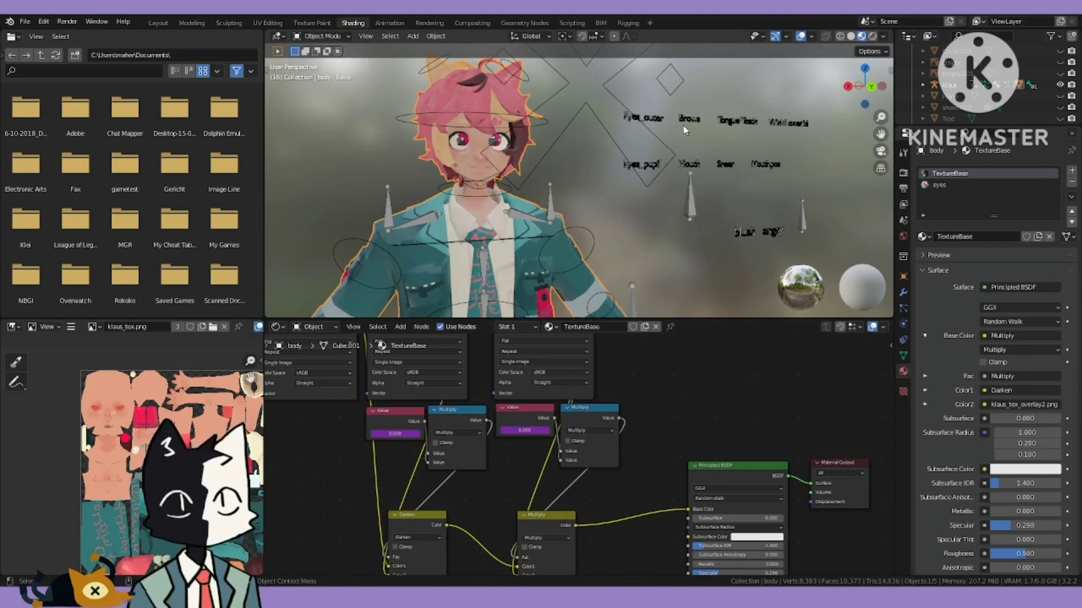
left_click(685, 128)
left_click(322, 74)
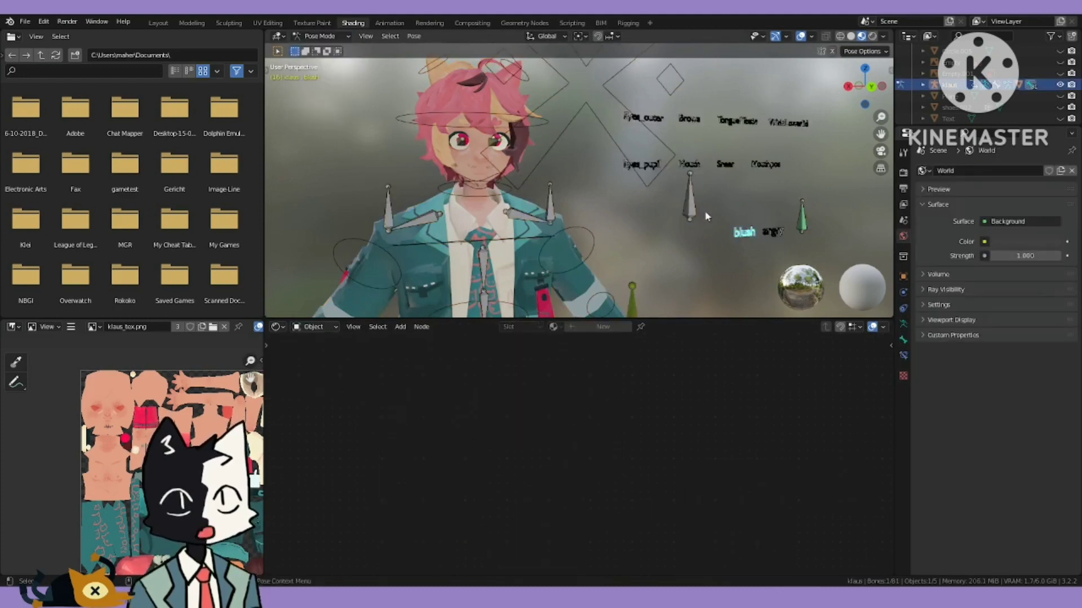
mouse_move(704, 225)
middle_mouse_down()
mouse_move(661, 229)
mouse_move(723, 231)
middle_mouse_up()
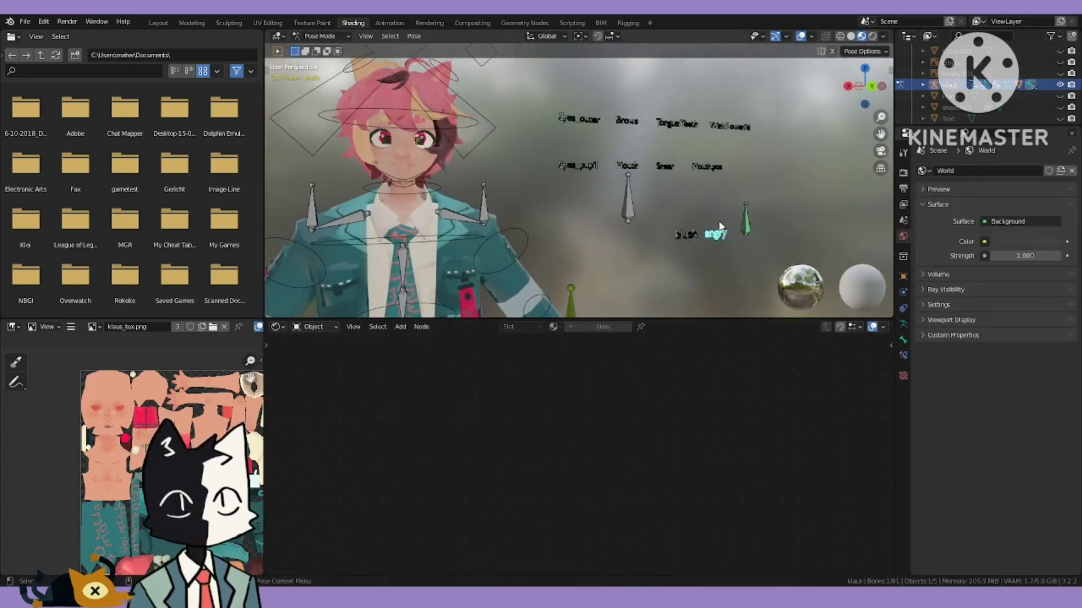
scroll(455, 153, "down", 3)
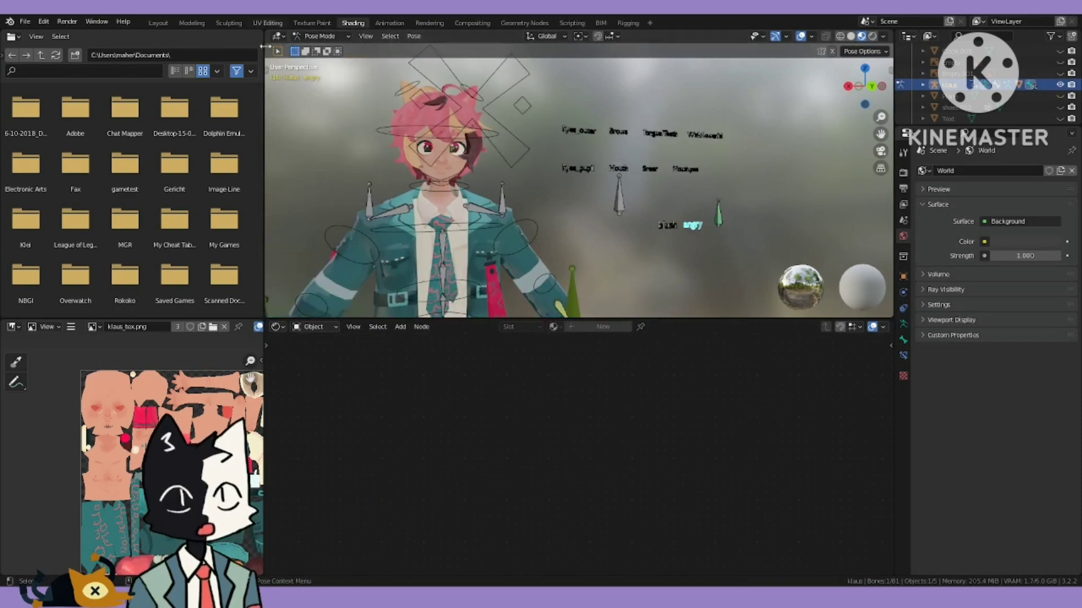
- Open the Modeling workspace and switch the klaus armature from Edit Mode to Pose Mode
left_click(190, 22)
scroll(345, 186, "up", 8)
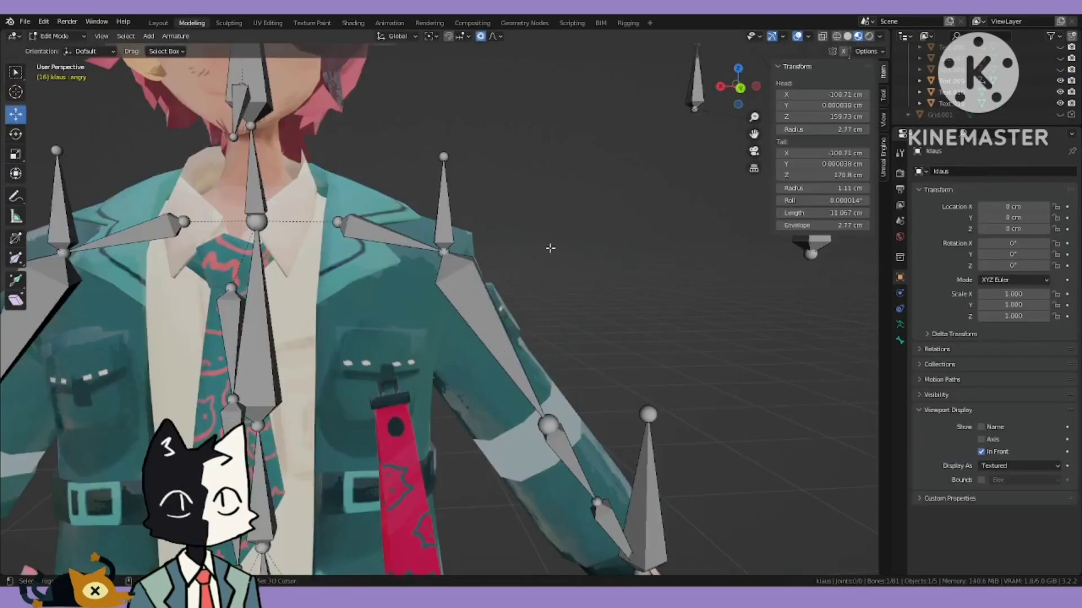
left_click_drag(551, 247, 455, 267, "shift")
left_click(57, 36)
left_click(63, 74)
scroll(192, 126, "down", 5)
scroll(193, 126, "down", 3)
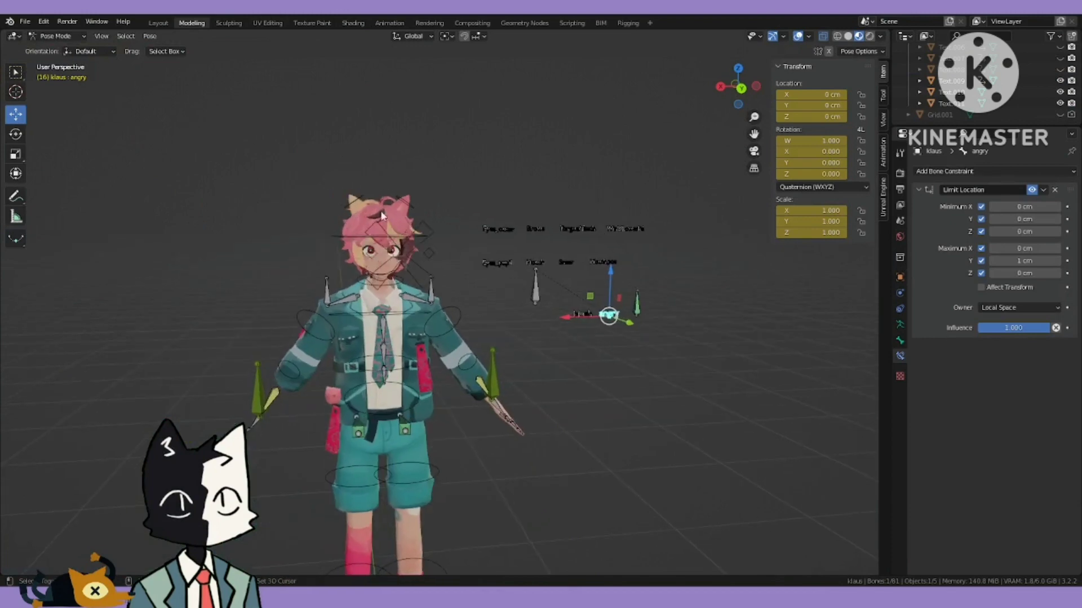
- Raise the angry control bone vertically by about 15.9 cm
middle_click_drag(417, 264, 445, 273)
scroll(445, 272, "up", 6)
left_click_drag(714, 261, 711, 186)
- Move the brows control bone about 6.3 cm along X and try a vertical move on it
left_click(619, 174)
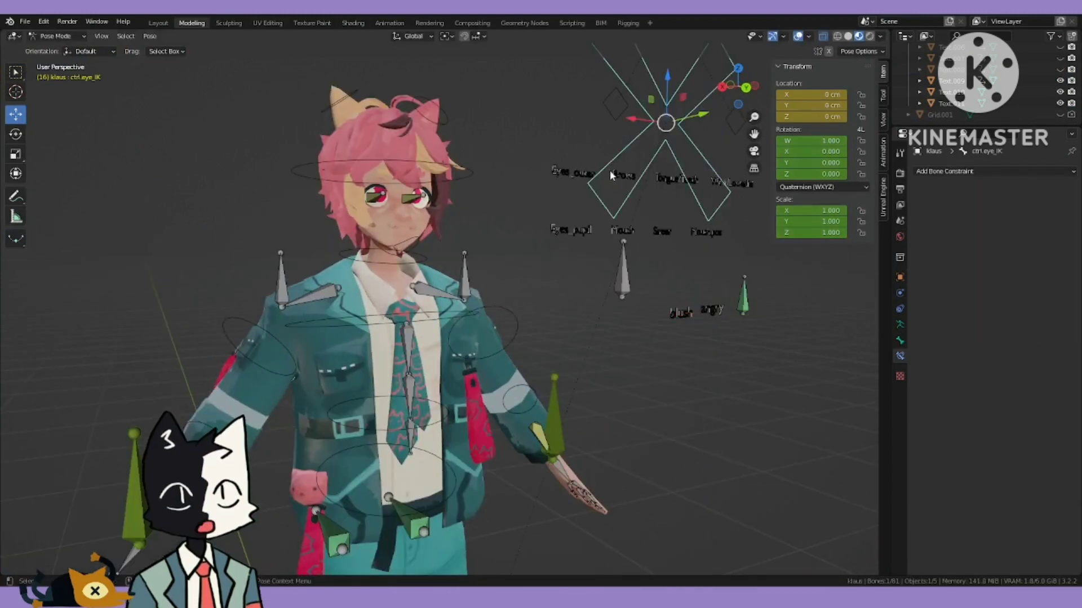
key("g")
key("x")
left_click(613, 179)
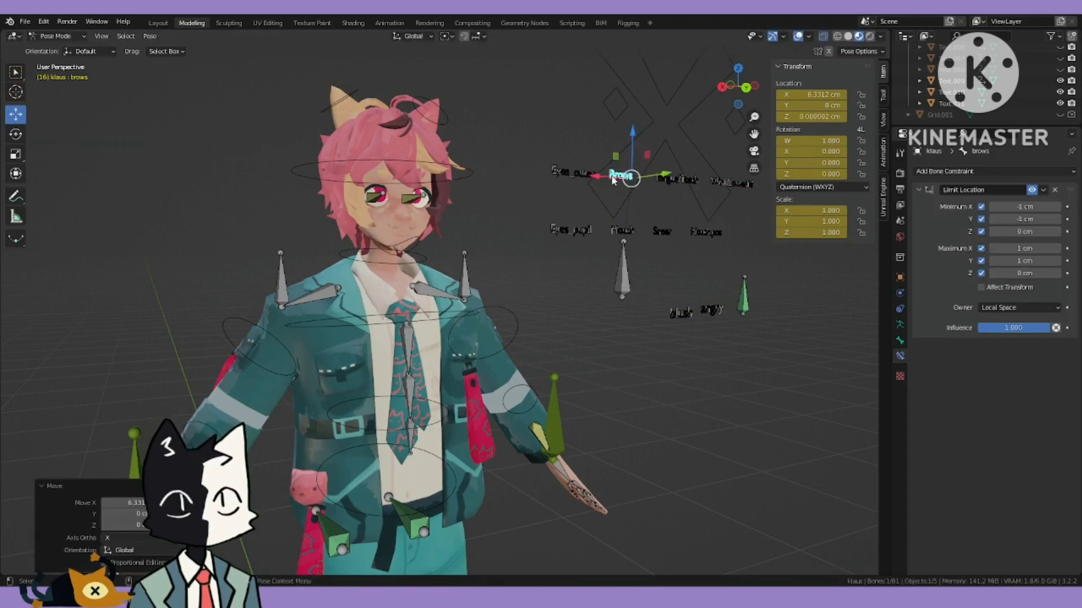
key("g")
key("z")
key("Escape")
- Move the eyes_outer control bone along X to narrow the character's eyes
left_click(544, 174)
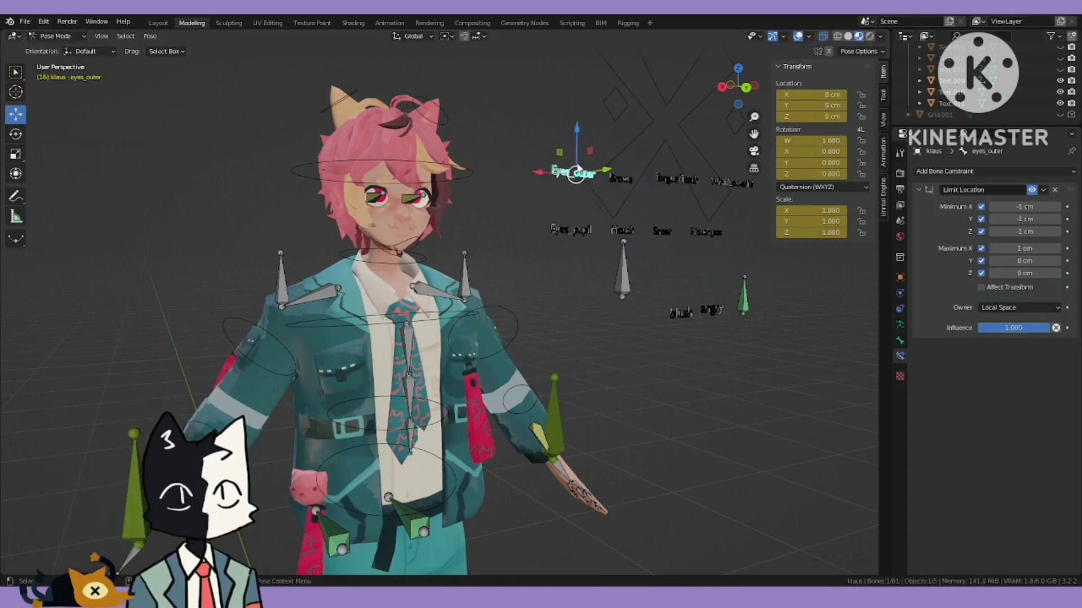
key("g")
key("x")
left_click(733, 279)
- Test the angry control bone by moving it up along global Z and lowering it again
left_click(712, 310)
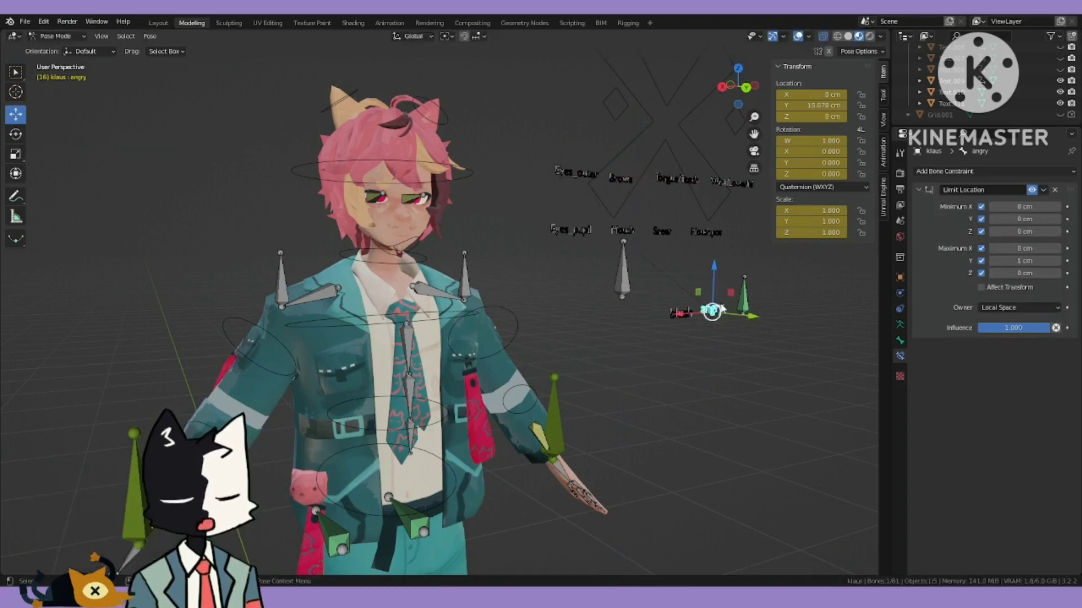
left_click_drag(711, 272, 712, 288)
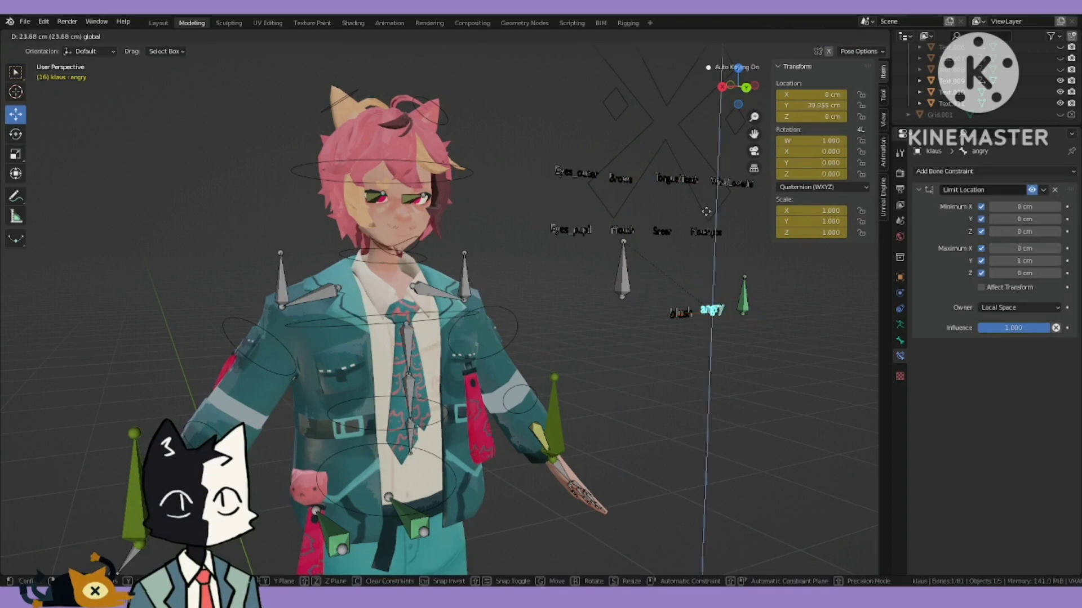
left_click_drag(706, 211, 715, 324)
scroll(570, 230, "down", 4)
middle_click_drag(571, 230, 543, 235)
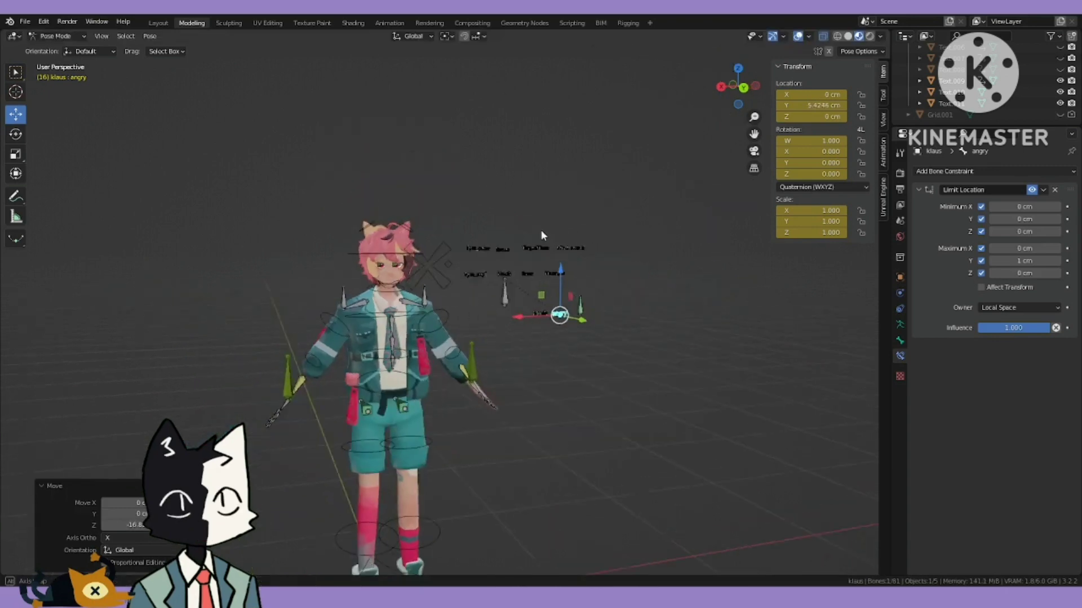
- Select the blush bone, switch to the angry control bone and test it with an upward move of about 11 cm
scroll(565, 311, "up", 4)
left_click(629, 320)
middle_click_drag(629, 320, 652, 320)
scroll(652, 320, "up", 2)
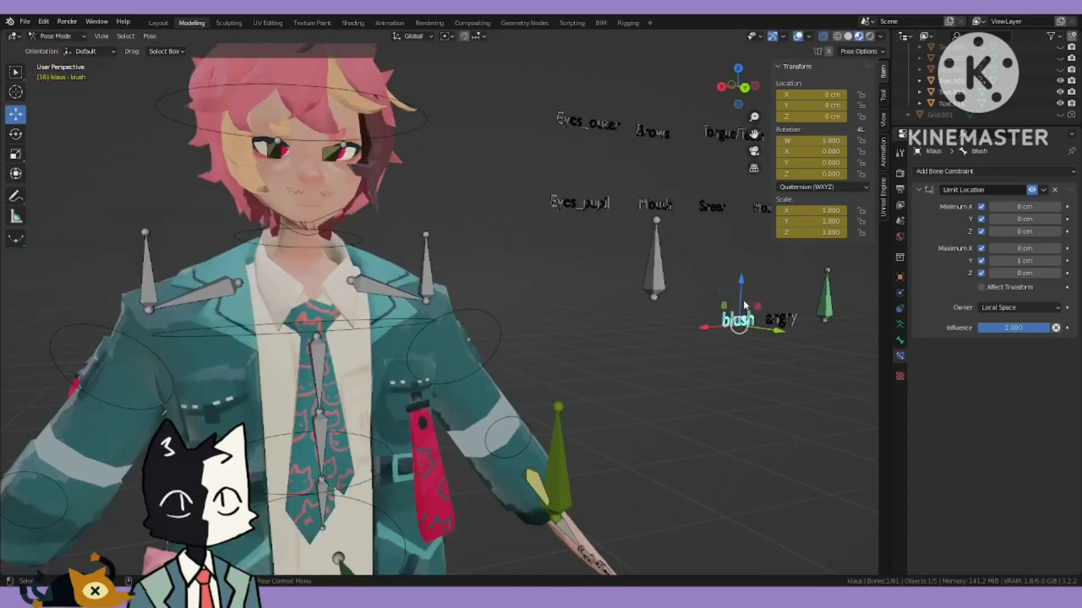
left_click(781, 320)
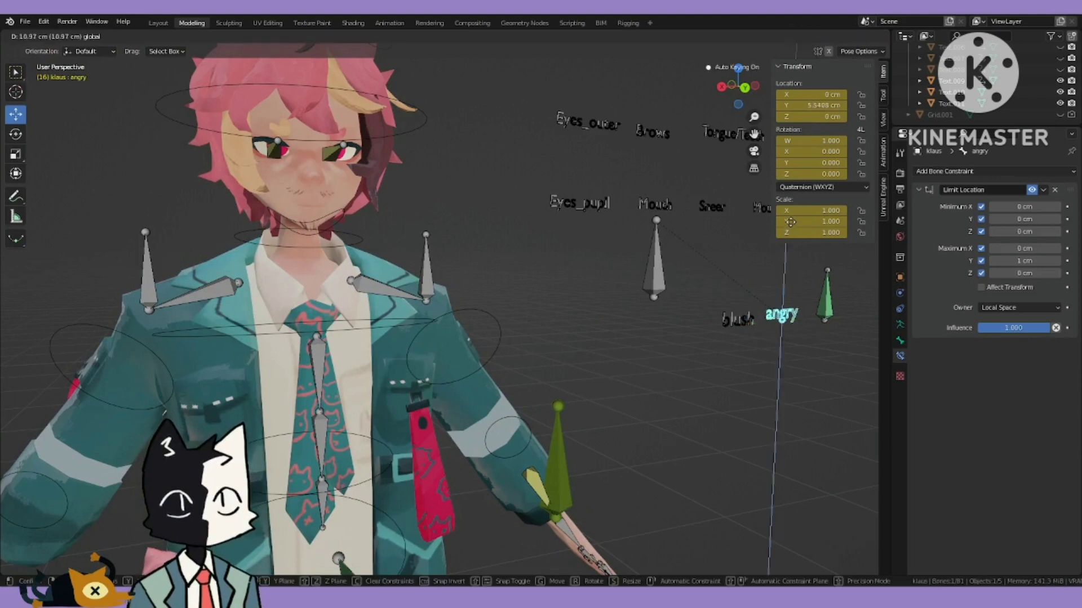
- Test the blush control bone by raising it along global Z and lowering it about 6 cm below its start
left_click(735, 319)
key("g")
key("z")
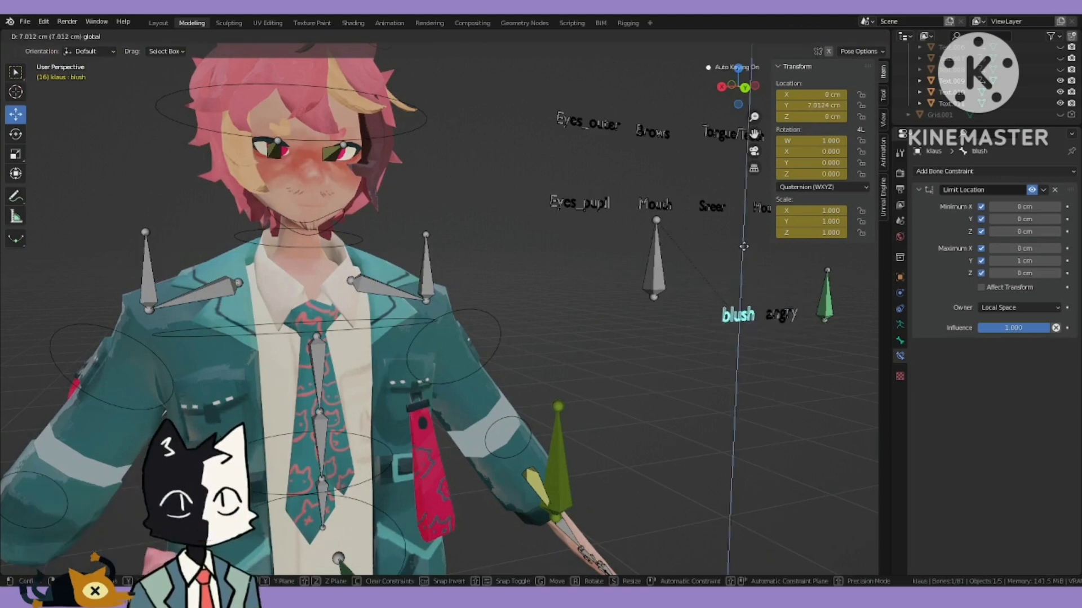
left_click(739, 309)
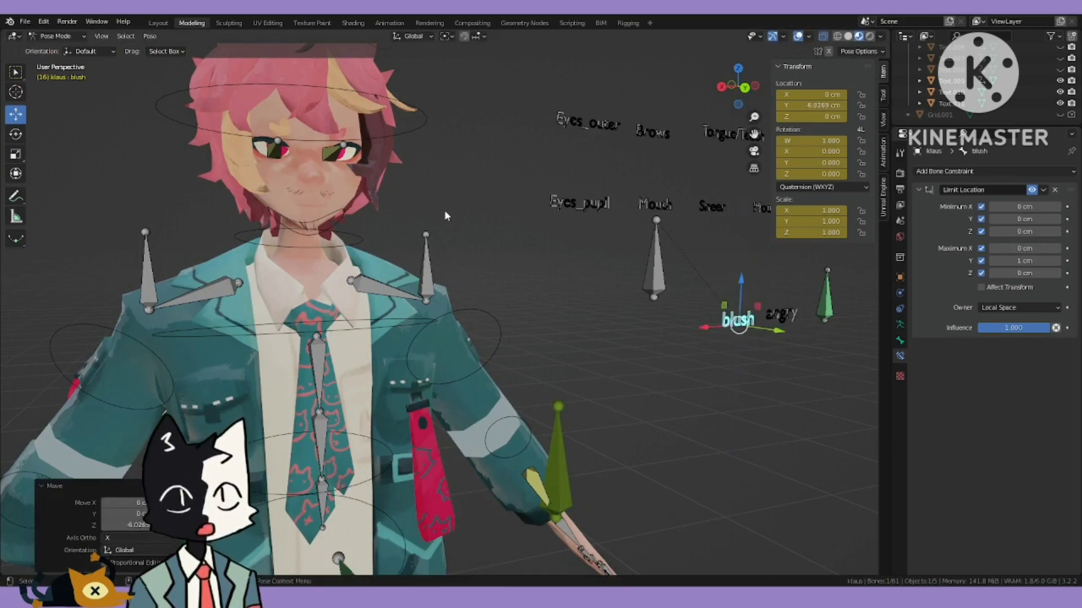